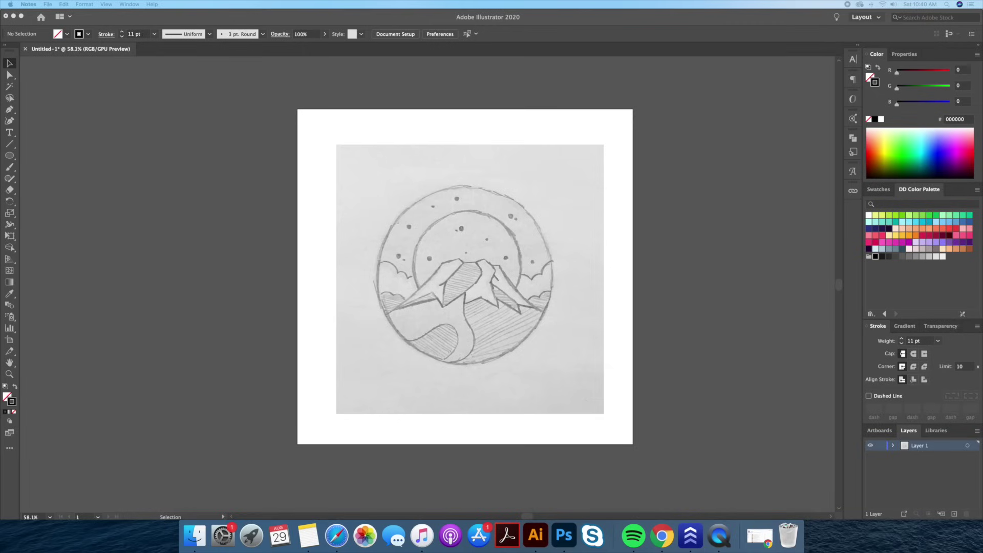
{"action": "left_click", "coordinate": [610, 354]}
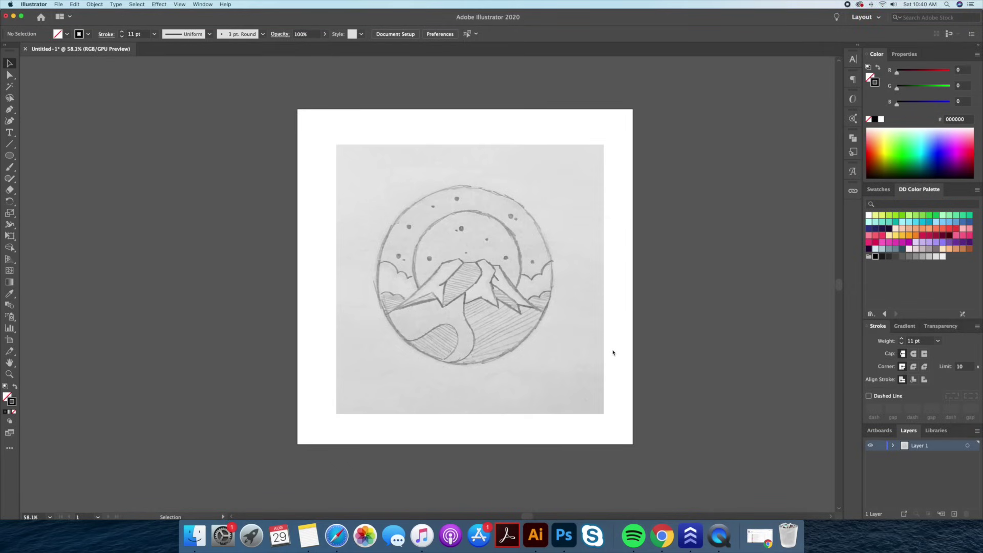
{"action": "left_click", "coordinate": [603, 326]}
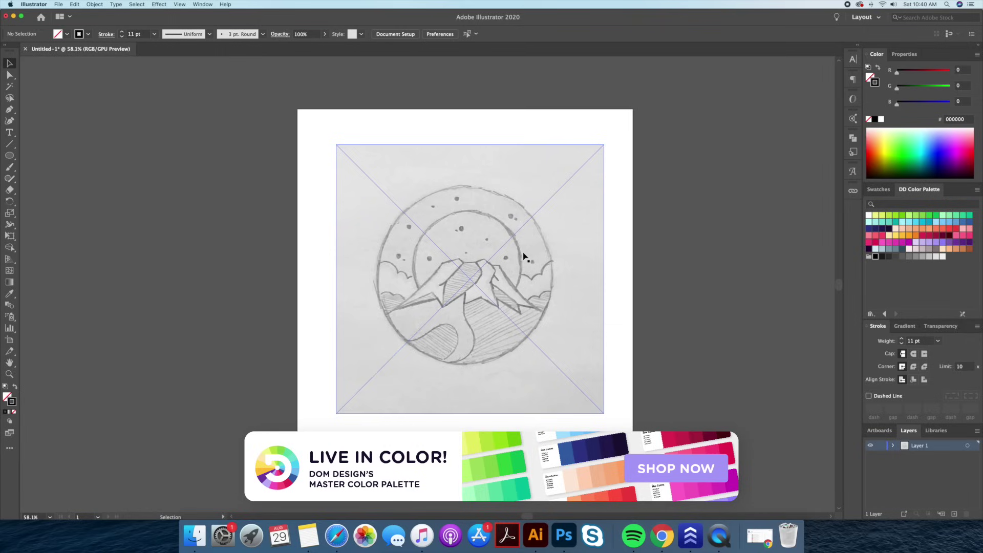
{"action": "left_click", "coordinate": [249, 114]}
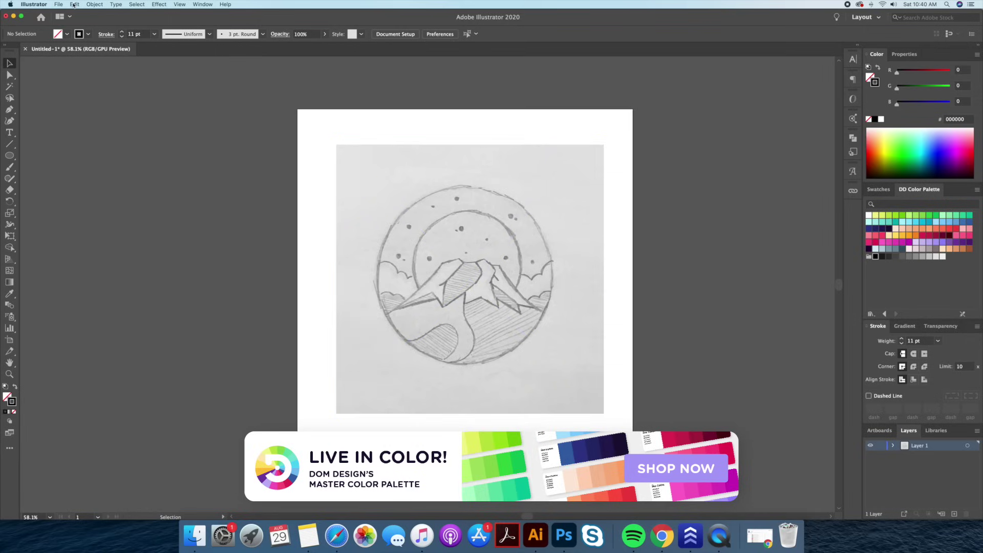
Review the new document settings for size, colour mode and raster resolution, and dismiss them without creating a document.
{"action": "left_click", "coordinate": [59, 4]}
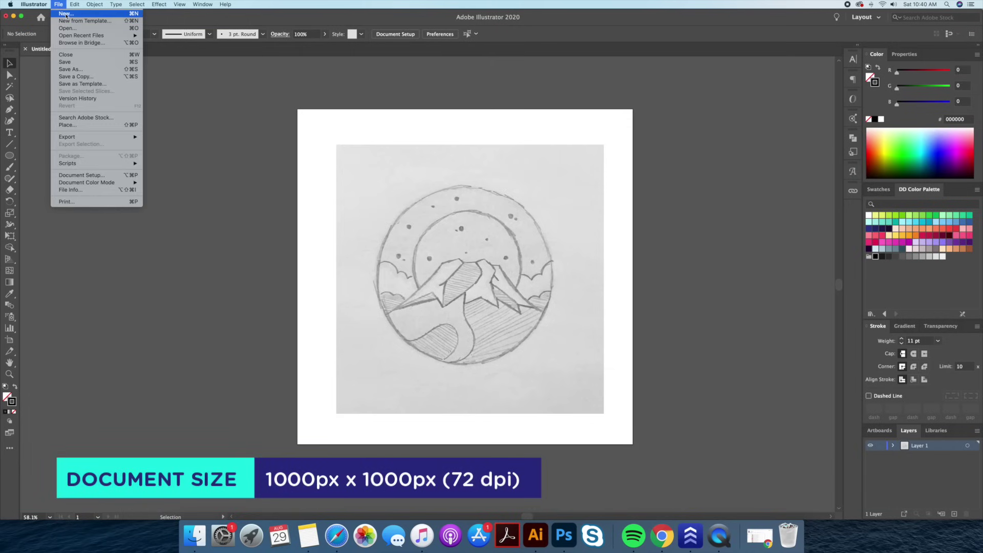
{"action": "left_click", "coordinate": [66, 14]}
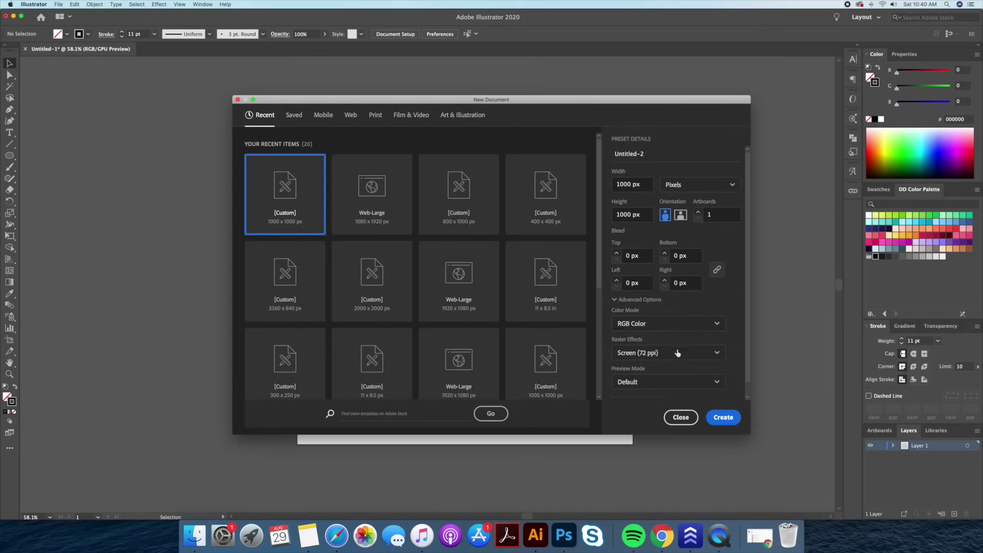
{"action": "left_click", "coordinate": [680, 418]}
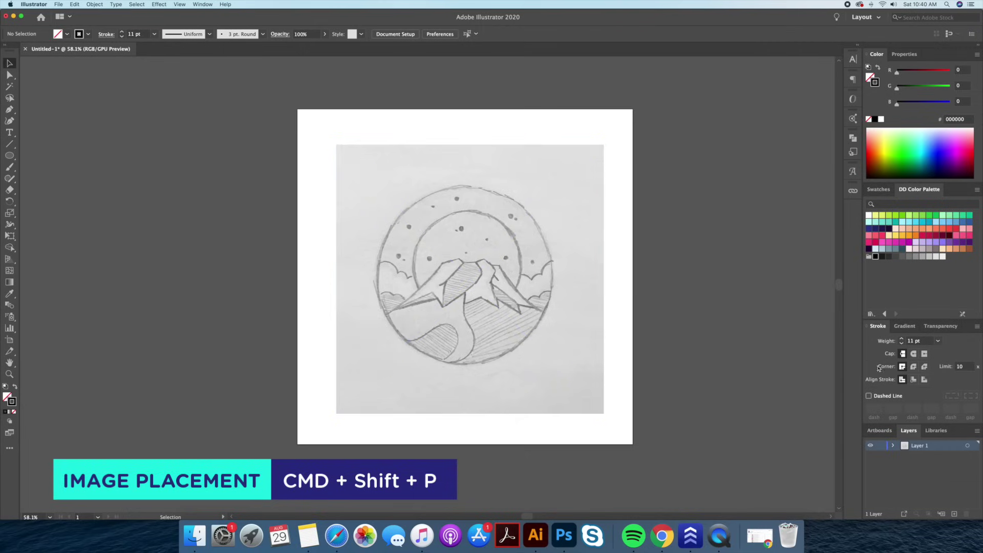
Rename the sketch's layer as Template and make it a template layer with images dimmed to 50%.
{"action": "double_click", "coordinate": [905, 448]}
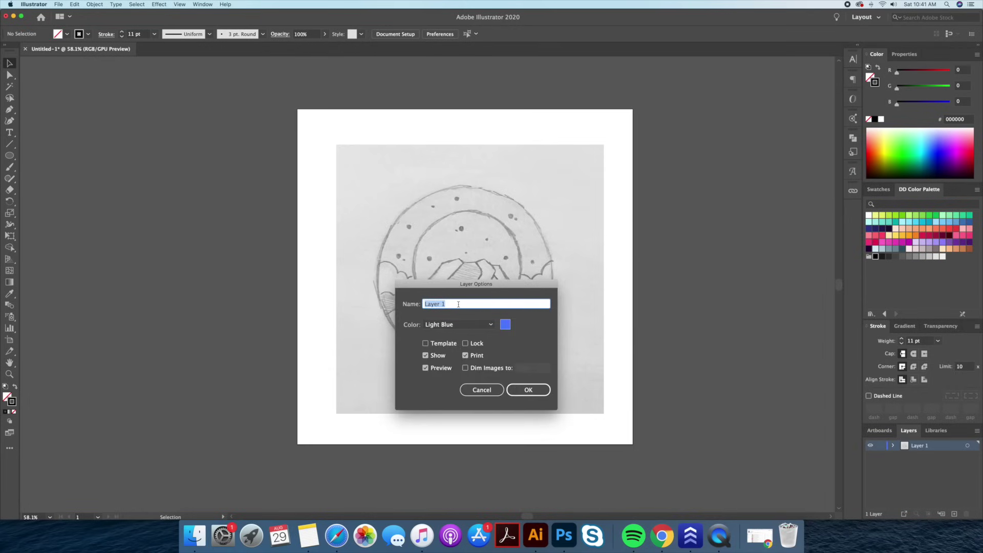
{"action": "type", "text": "Template"}
{"action": "left_click", "coordinate": [425, 344]}
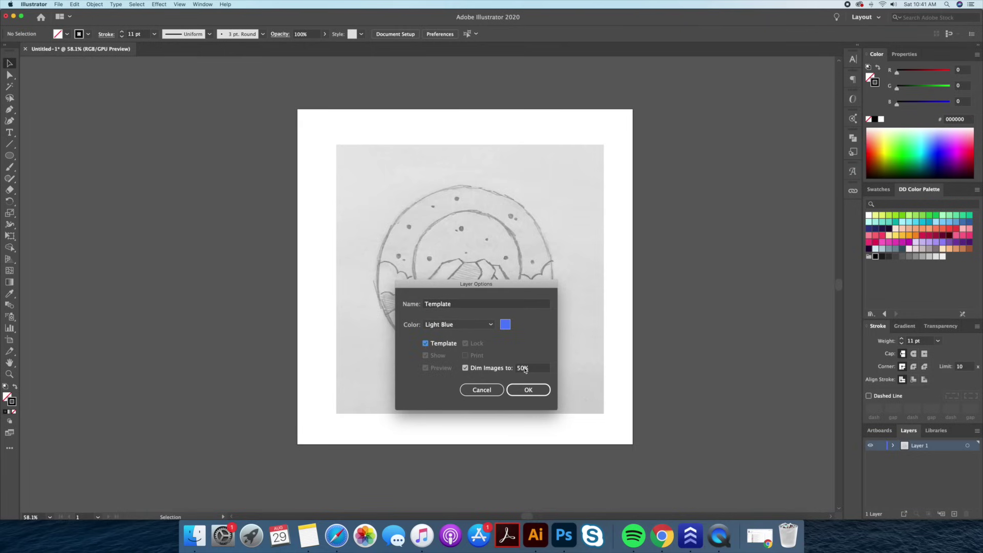
{"action": "left_click", "coordinate": [528, 391]}
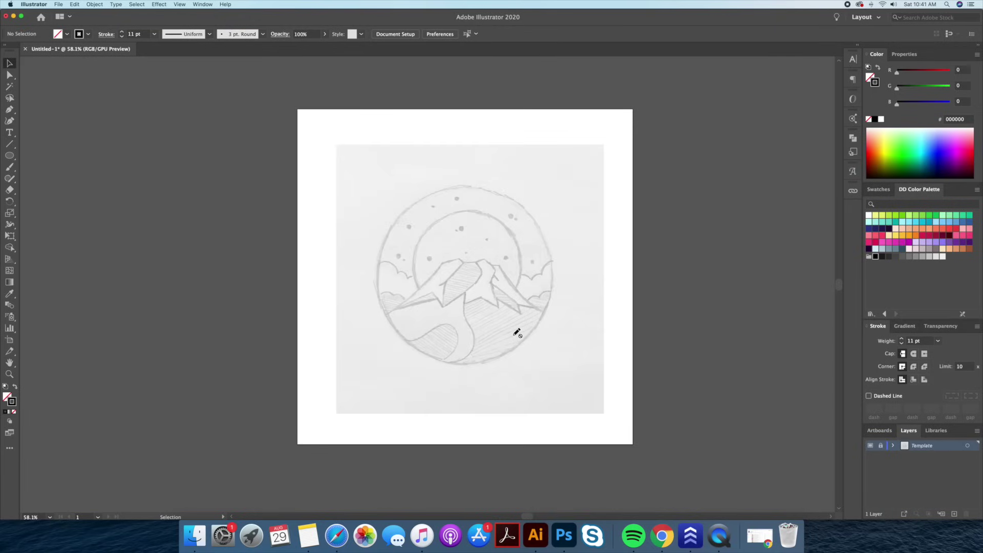
Create a new layer above the template layer and name it Outline.
{"action": "left_click", "coordinate": [955, 514]}
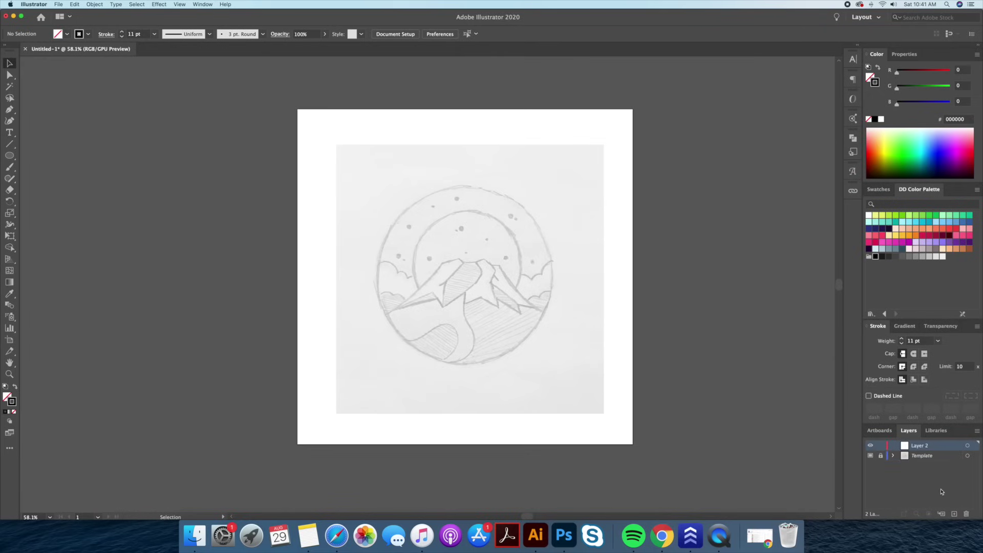
{"action": "double_click", "coordinate": [907, 449]}
{"action": "type", "text": "Outline"}
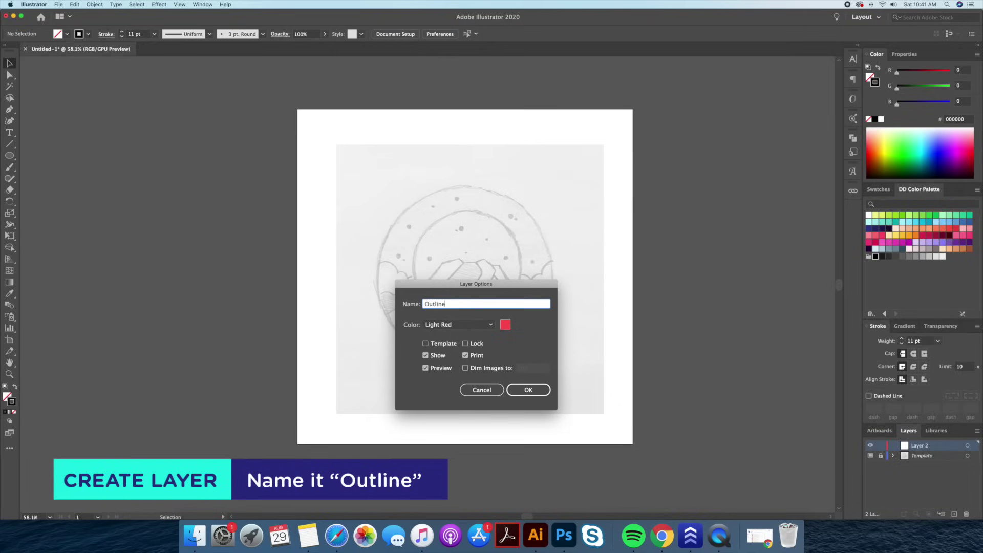
{"action": "key", "text": "Return"}
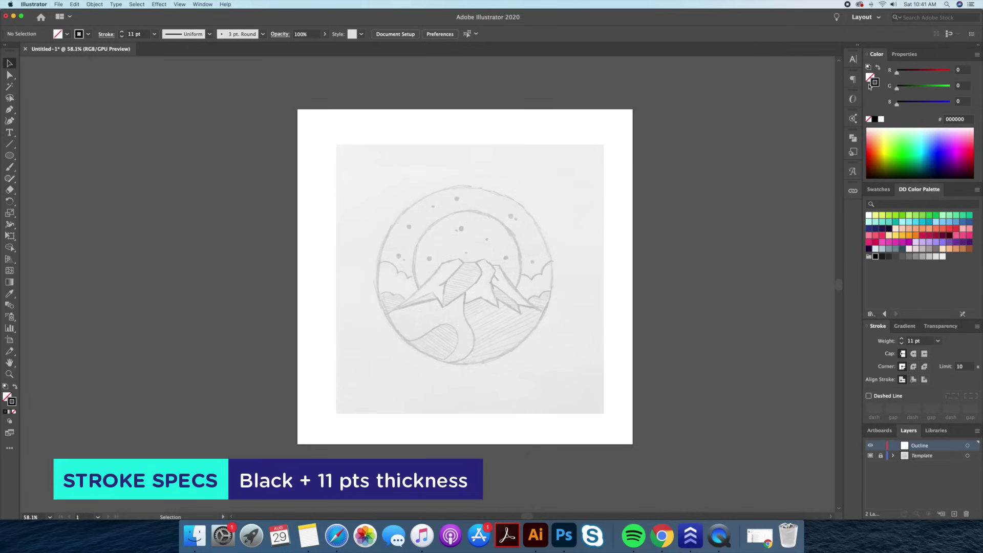
Set the stroke to round cap and round join, and draw a circle about 527 px wide over the sketch's outer ring.
{"action": "left_click", "coordinate": [10, 158]}
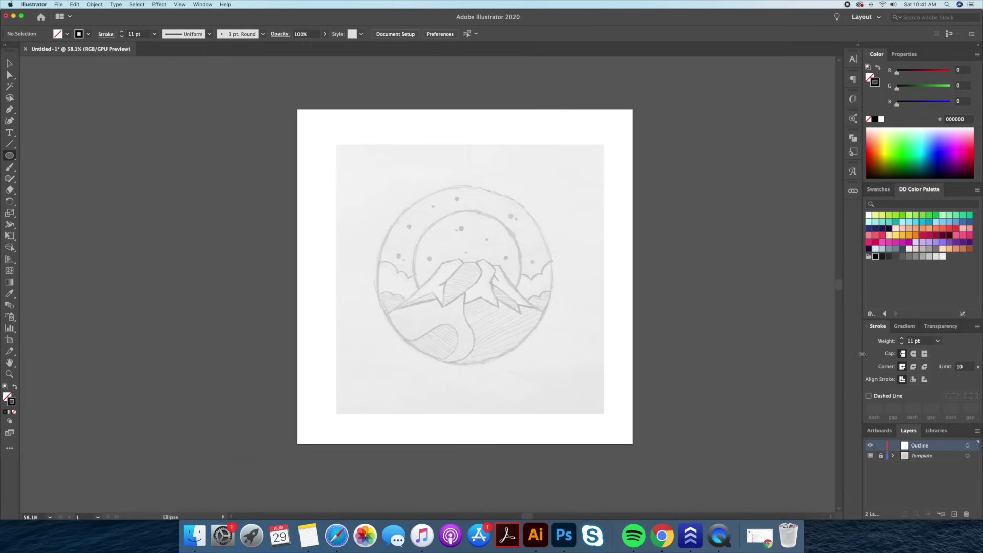
{"action": "left_click", "coordinate": [914, 354]}
{"action": "left_click", "coordinate": [914, 366]}
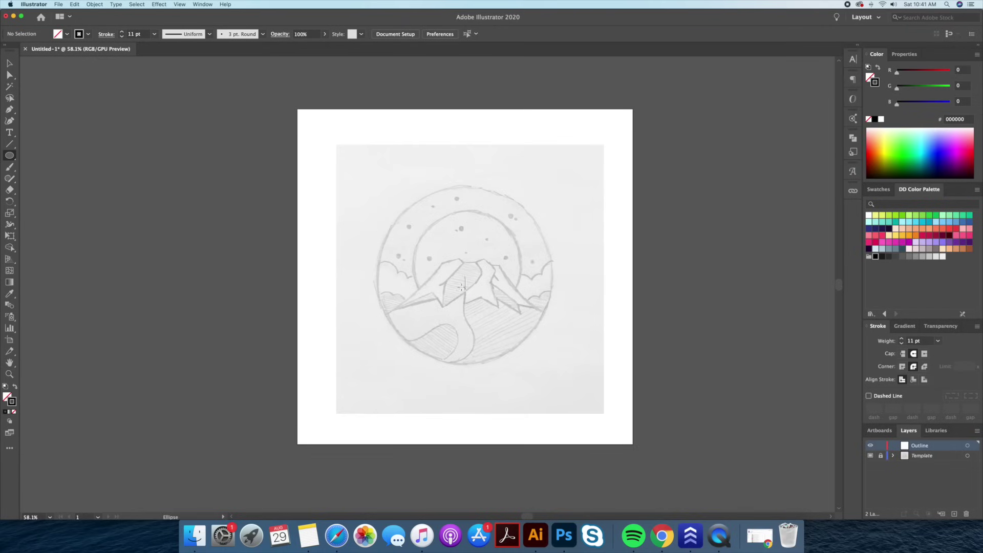
{"action": "left_click_drag", "start_coordinate": [466, 277], "coordinate": [551, 320]}
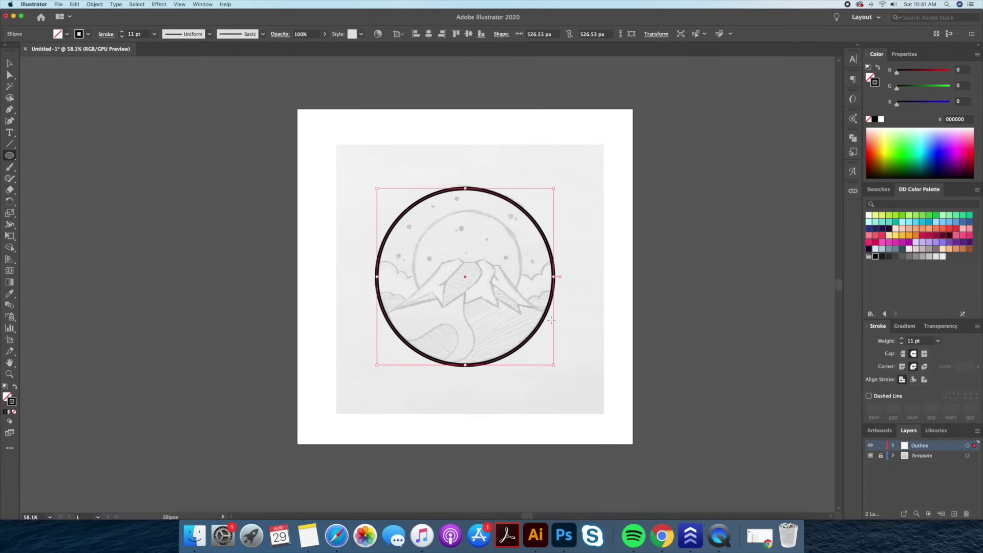
{"action": "key", "text": "v"}
{"action": "left_click", "coordinate": [585, 321]}
Trace the mountain's ridge with the Pen tool, using straight segments from the circle's left edge over the peaks to its right edge.
{"action": "key", "text": "z"}
{"action": "left_click", "coordinate": [487, 283]}
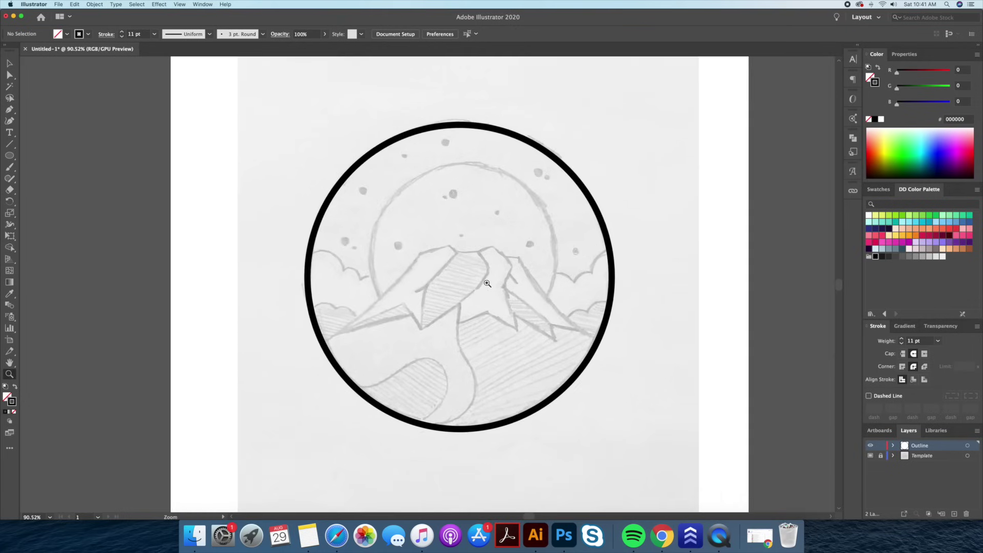
{"action": "left_click_drag", "start_coordinate": [487, 283], "coordinate": [507, 287]}
{"action": "left_click_drag", "start_coordinate": [409, 317], "coordinate": [389, 311]}
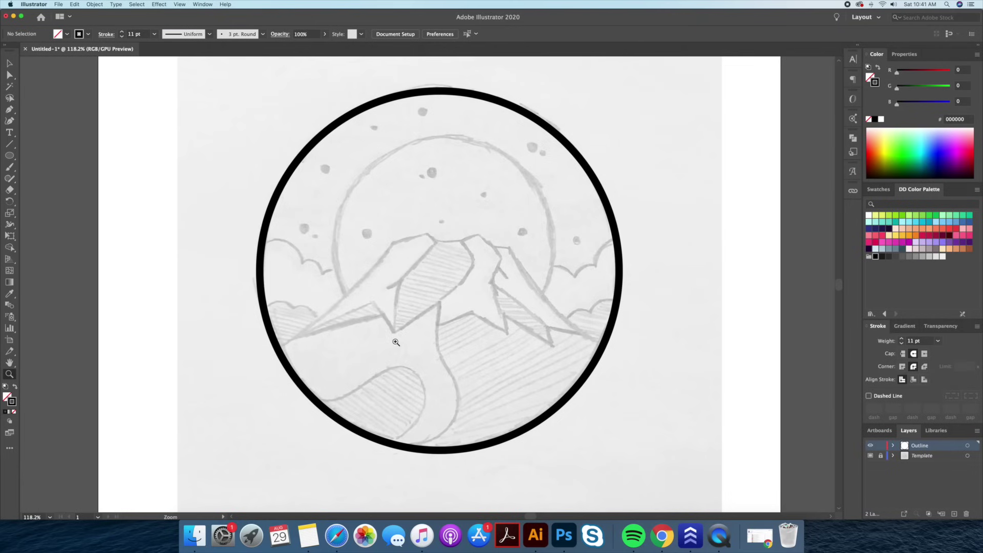
{"action": "left_click_drag", "start_coordinate": [396, 342], "coordinate": [407, 317]}
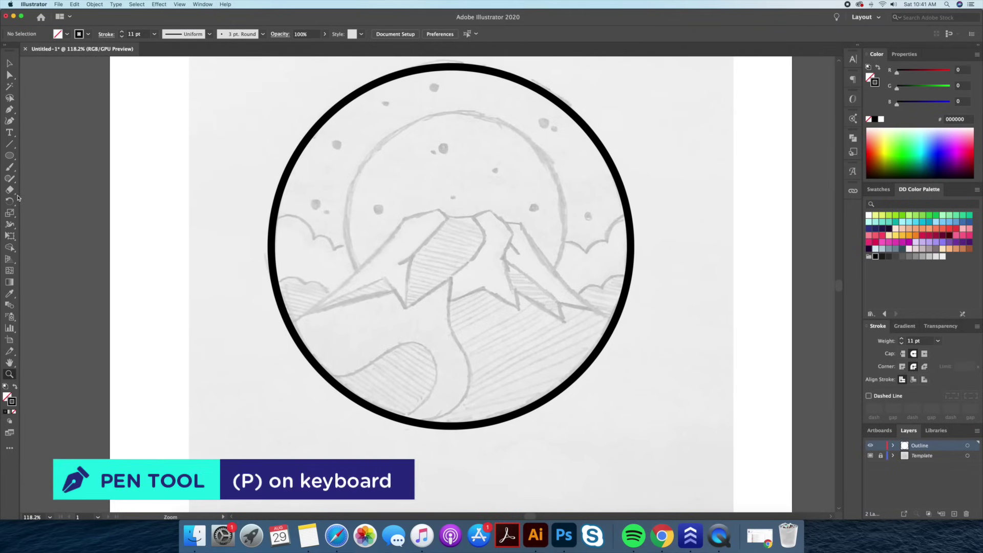
{"action": "left_click", "coordinate": [11, 109]}
{"action": "left_click", "coordinate": [290, 326]}
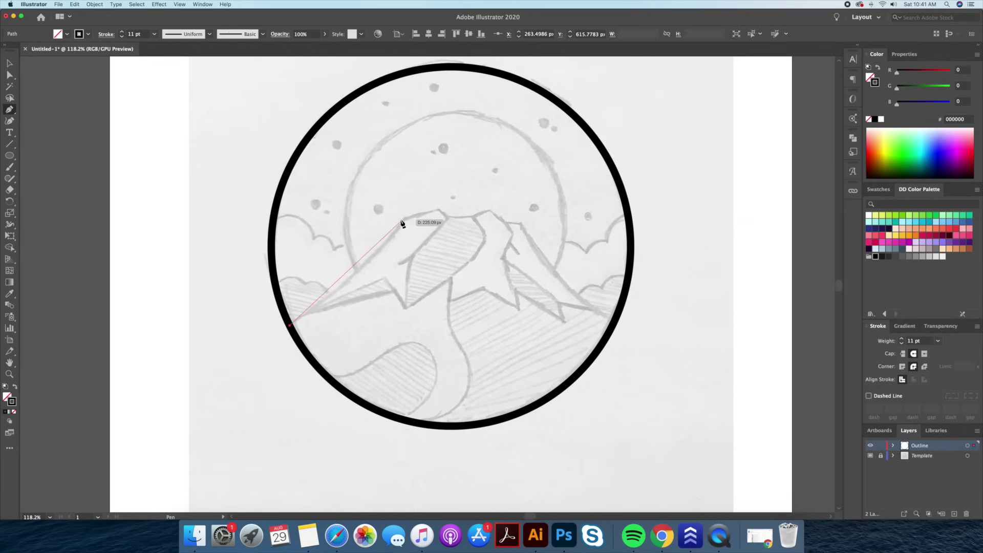
{"action": "left_click", "coordinate": [401, 218]}
{"action": "left_click", "coordinate": [438, 207]}
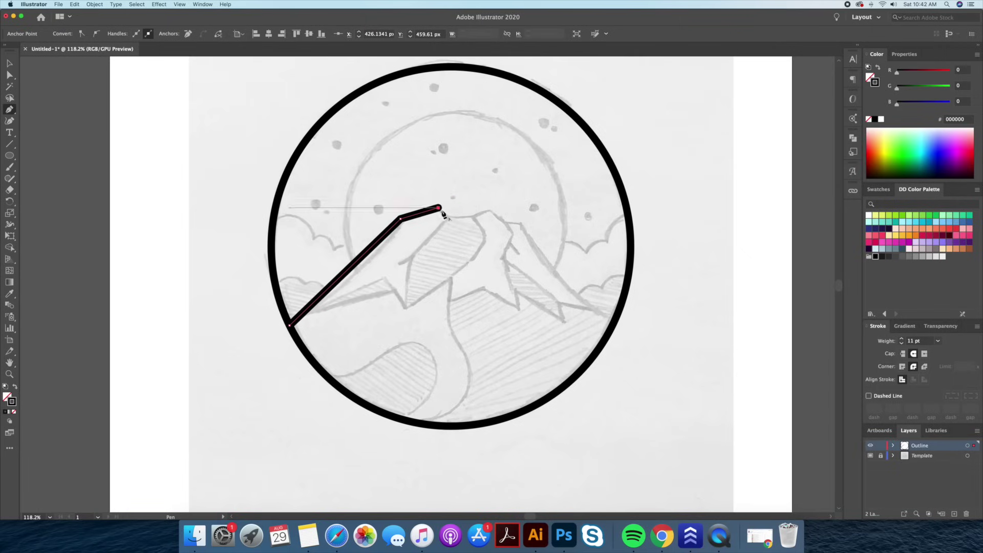
{"action": "left_click", "coordinate": [449, 217]}
{"action": "left_click", "coordinate": [472, 217]}
{"action": "left_click", "coordinate": [489, 206]}
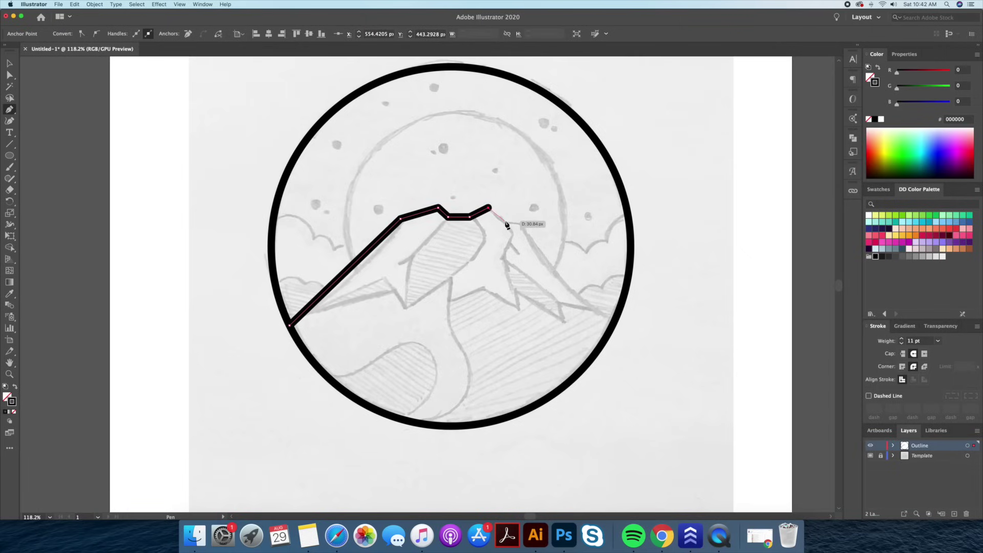
{"action": "left_click", "coordinate": [506, 221]}
{"action": "left_click", "coordinate": [522, 221]}
{"action": "left_click", "coordinate": [614, 323]}
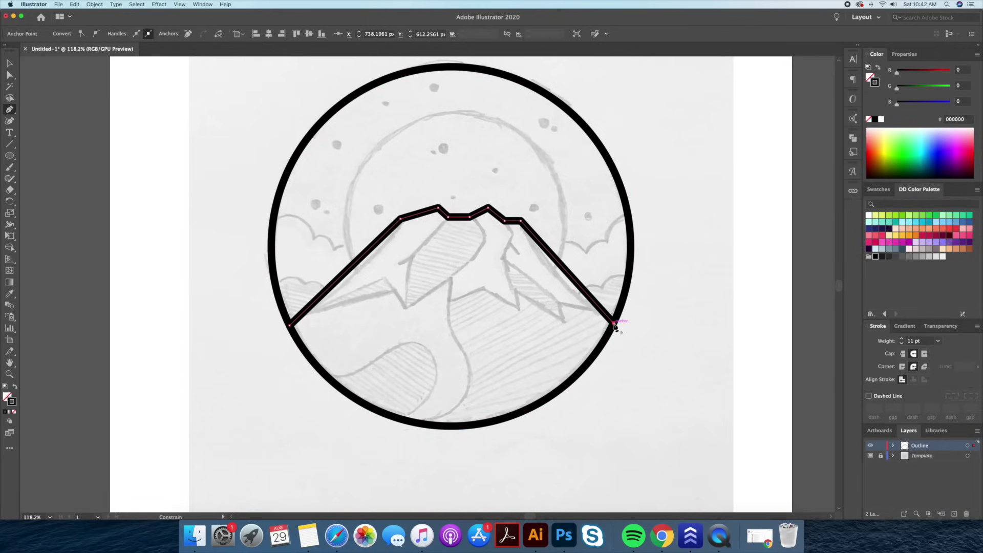
Continue the ridge path around and below the circle with straight segments and close it at its starting point.
{"action": "left_click", "coordinate": [639, 323]}
{"action": "left_click", "coordinate": [639, 460]}
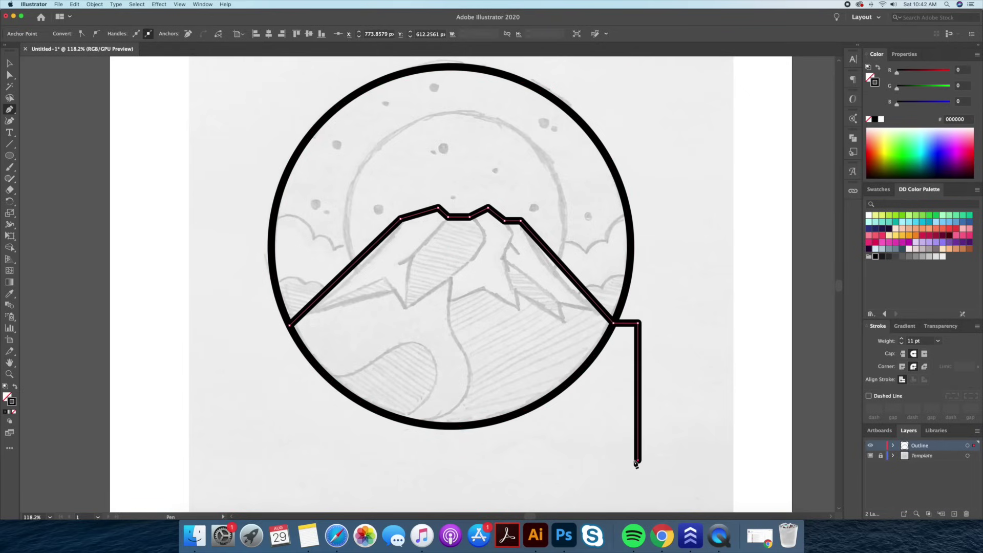
{"action": "left_click", "coordinate": [247, 460]}
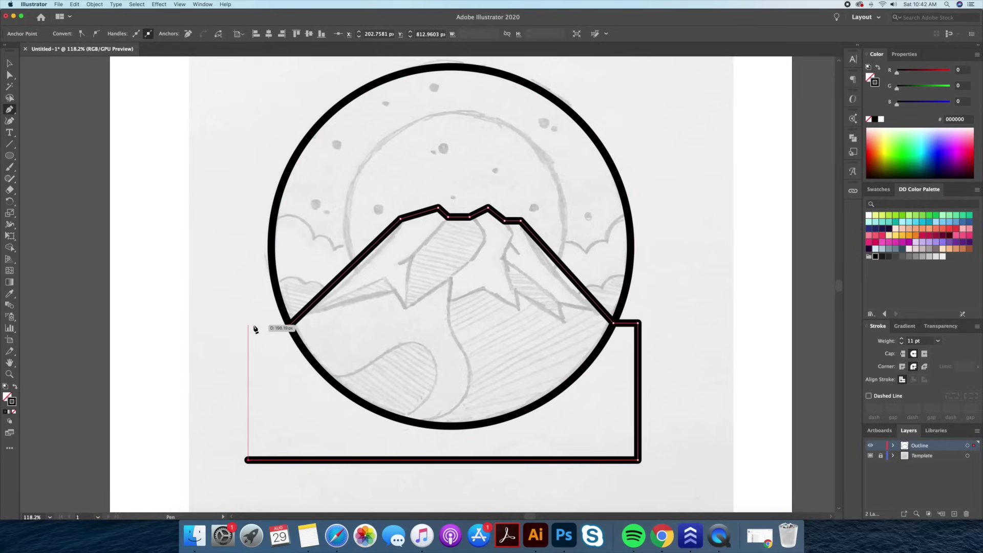
{"action": "left_click", "coordinate": [248, 327]}
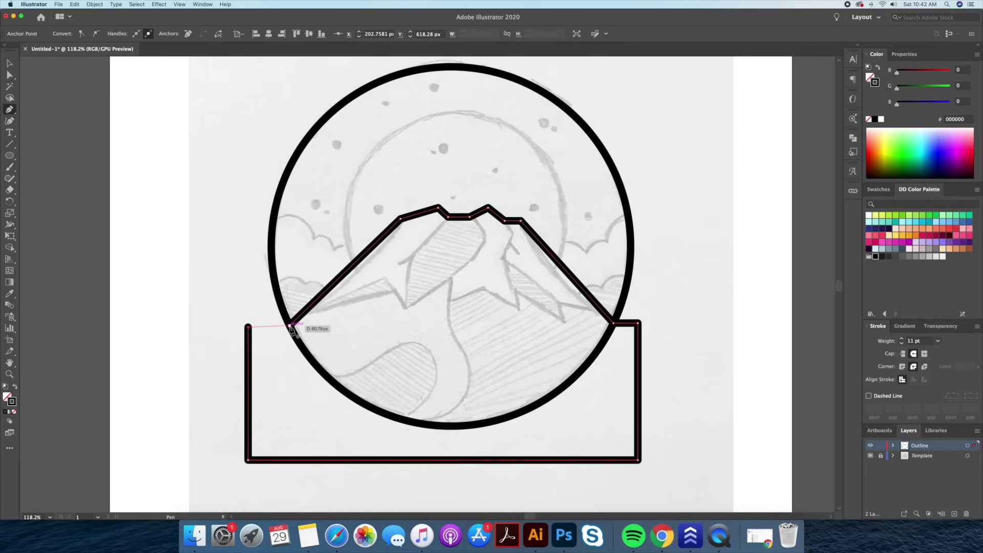
{"action": "left_click", "coordinate": [290, 326]}
{"action": "key", "text": "v"}
{"action": "left_click", "coordinate": [681, 318]}
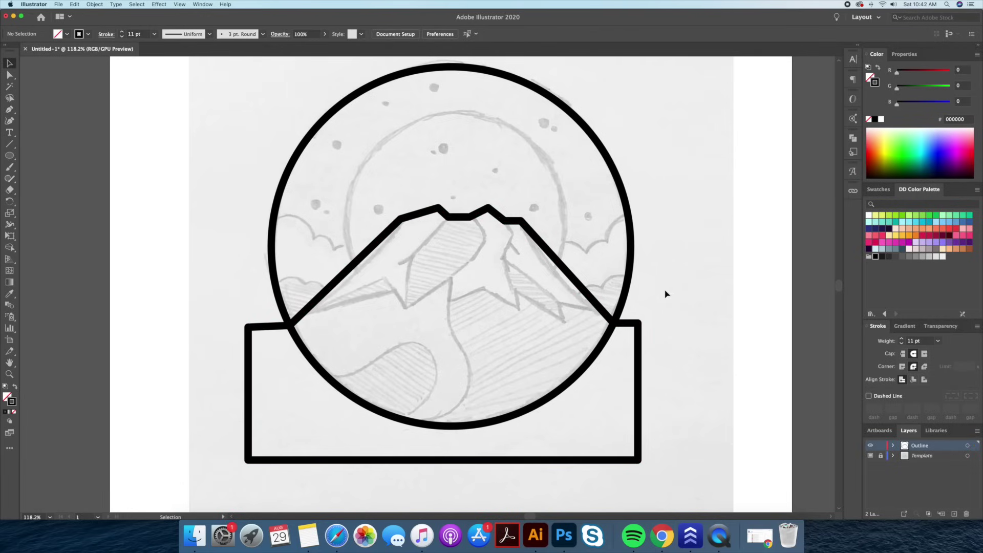
Remove the part of the mountain shape outside the circle with the Shape Builder tool.
{"action": "key", "text": "super+a"}
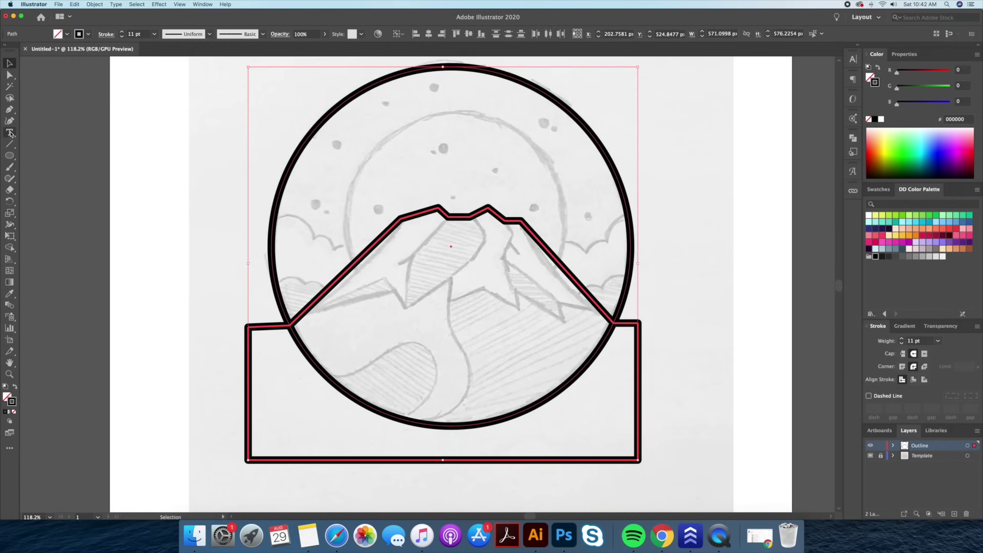
{"action": "left_click", "coordinate": [10, 249]}
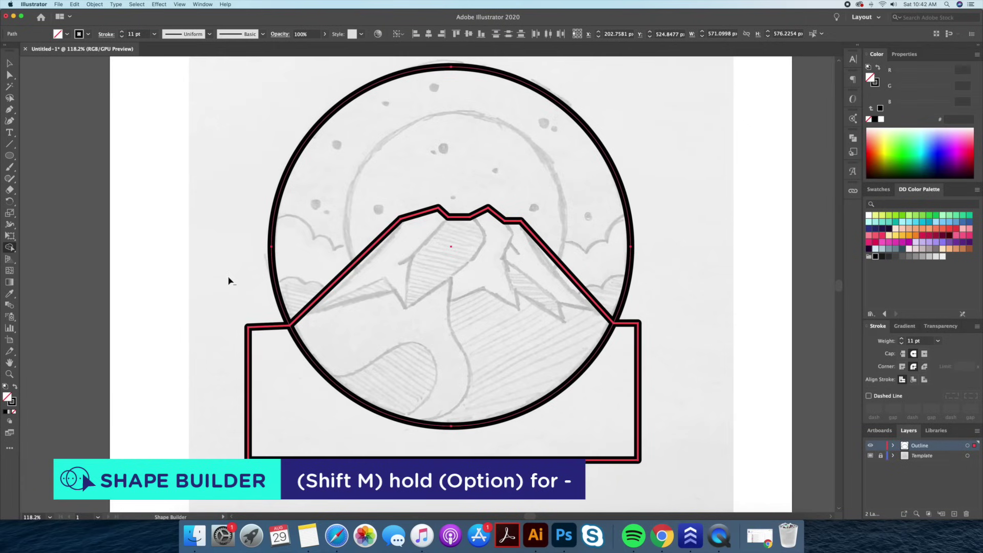
{"action": "left_click", "coordinate": [281, 391], "text": "alt"}
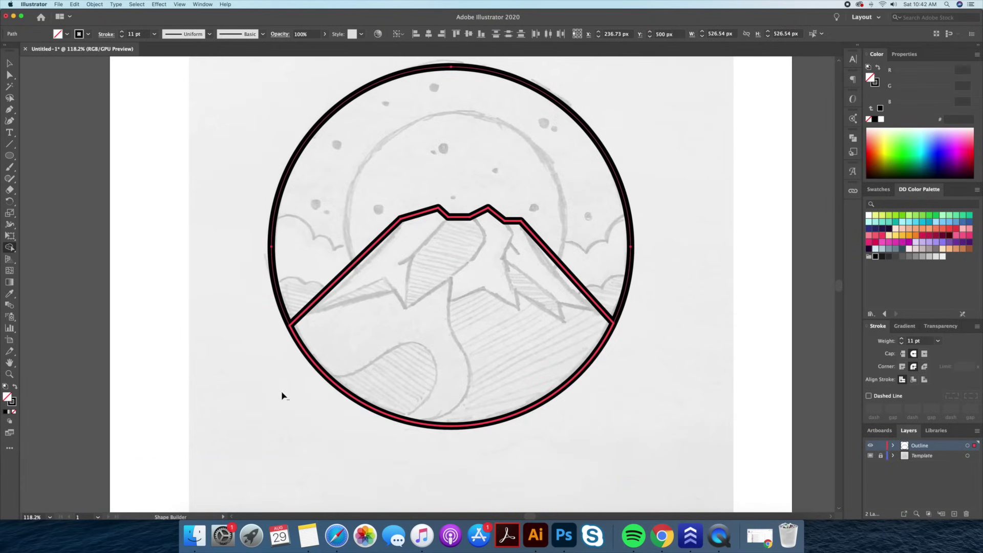
{"action": "key", "text": "v"}
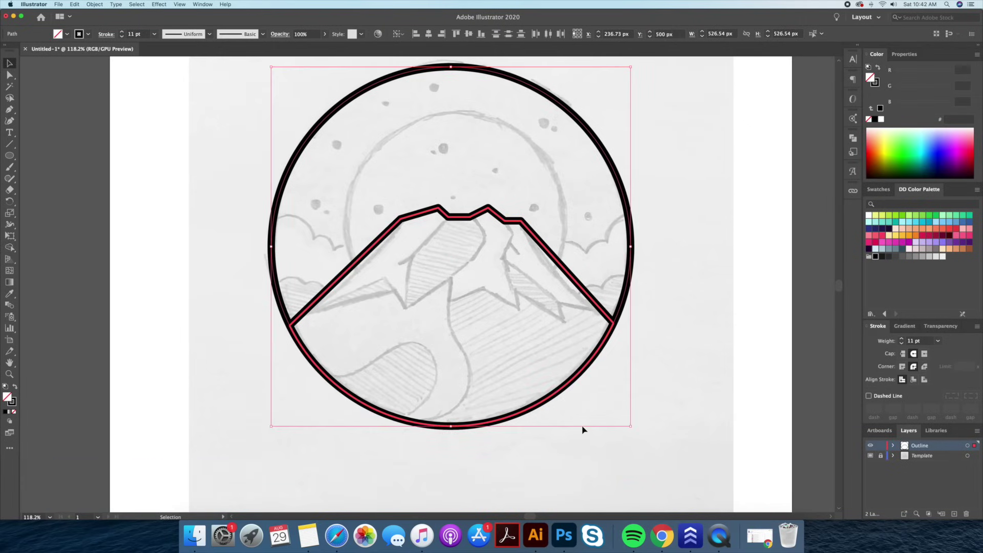
{"action": "left_click", "coordinate": [610, 446]}
Try moving the mountain shape out of place and undo the move.
{"action": "left_click_drag", "start_coordinate": [574, 282], "coordinate": [450, 239]}
{"action": "key", "text": "super+z"}
{"action": "left_click", "coordinate": [638, 434]}
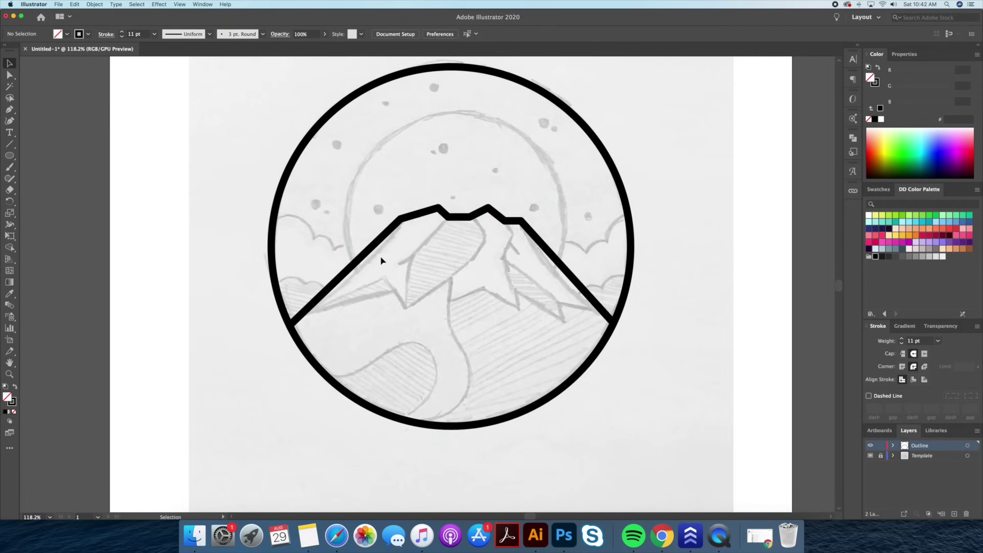
Bend the mountain's left and right slopes slightly inward with the Curvature tool to match the sketch.
{"action": "key", "text": "z"}
{"action": "left_click_drag", "start_coordinate": [390, 260], "coordinate": [434, 254]}
{"action": "key", "text": "v"}
{"action": "left_click_drag", "start_coordinate": [340, 249], "coordinate": [426, 281]}
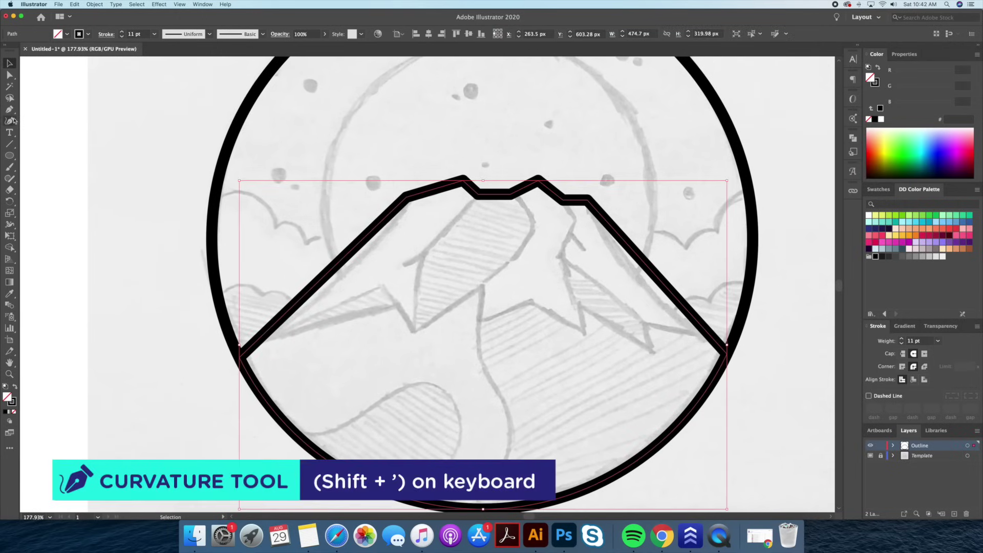
{"action": "left_click", "coordinate": [10, 121]}
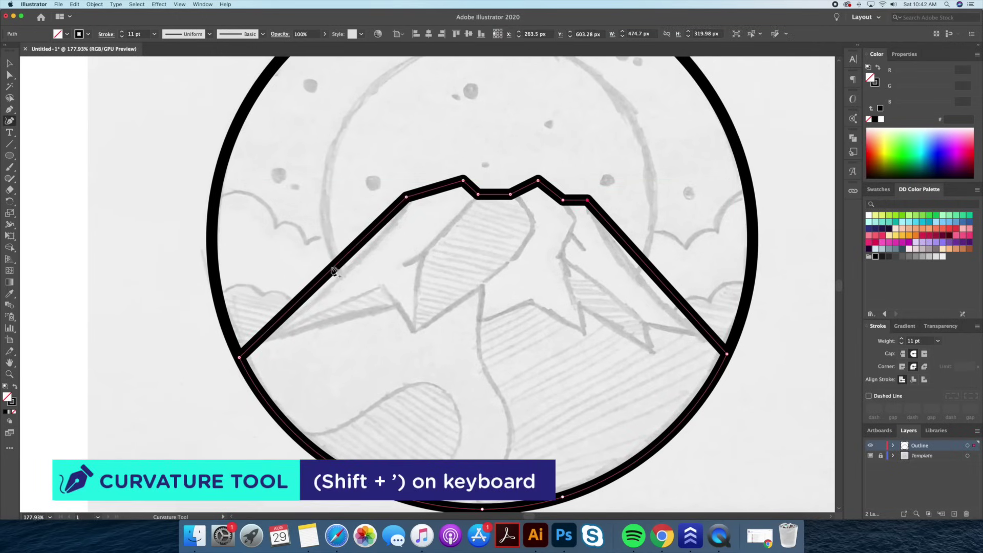
{"action": "left_click_drag", "start_coordinate": [341, 271], "coordinate": [345, 273]}
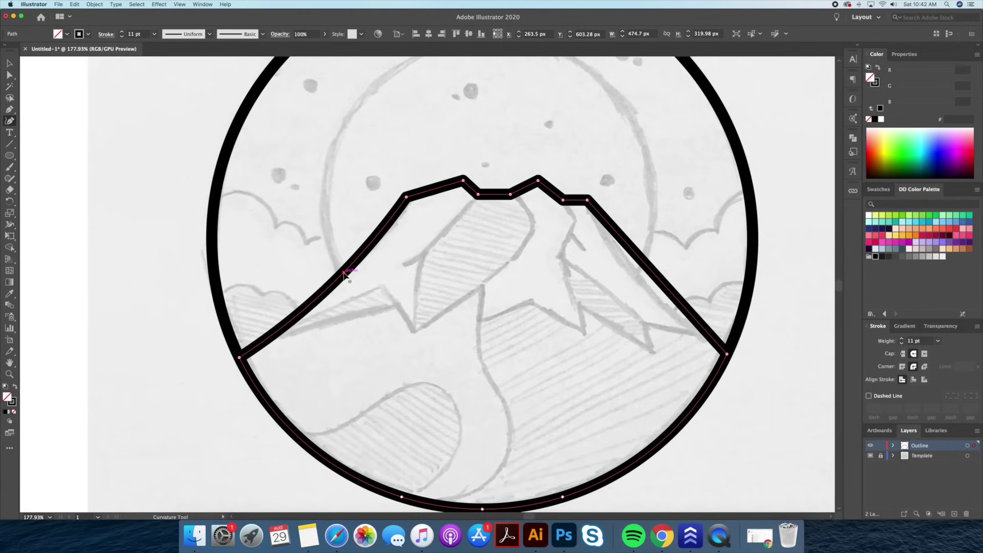
{"action": "left_click_drag", "start_coordinate": [651, 271], "coordinate": [640, 279]}
Curve the short edge just left of the summit slightly inward with the Curvature tool and deselect the shape.
{"action": "left_click", "coordinate": [434, 194]}
{"action": "key", "text": "v"}
{"action": "left_click", "coordinate": [502, 253]}
{"action": "mouse_move", "coordinate": [424, 198]}
{"action": "left_mouse_down"}
{"action": "mouse_move", "coordinate": [388, 207]}
{"action": "mouse_move", "coordinate": [470, 170]}
{"action": "mouse_move", "coordinate": [477, 177]}
{"action": "mouse_move", "coordinate": [427, 188]}
{"action": "left_mouse_up"}
{"action": "key", "text": "super+space"}
{"action": "key", "text": "super+space"}
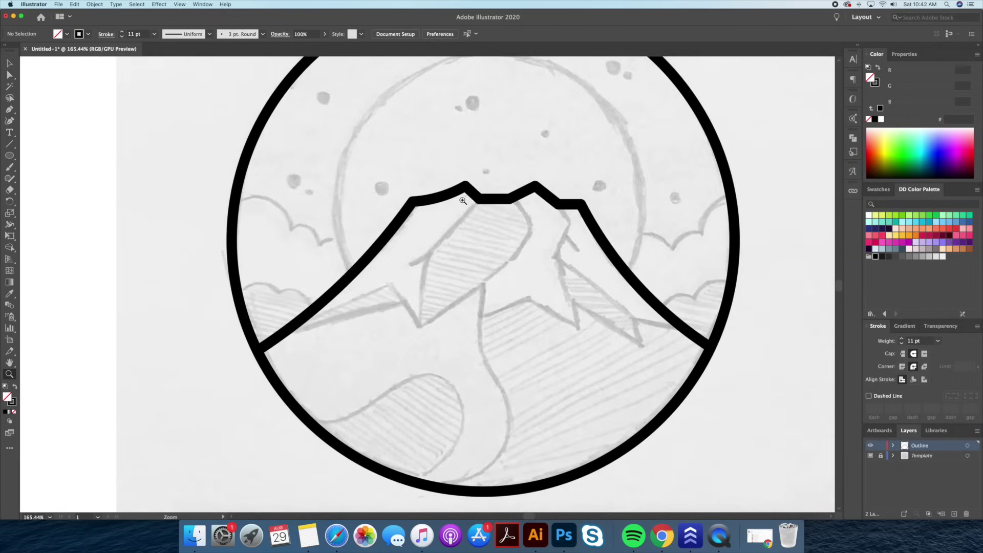
{"action": "scroll", "coordinate": [466, 200], "scroll_direction": "down", "scroll_amount": 2}
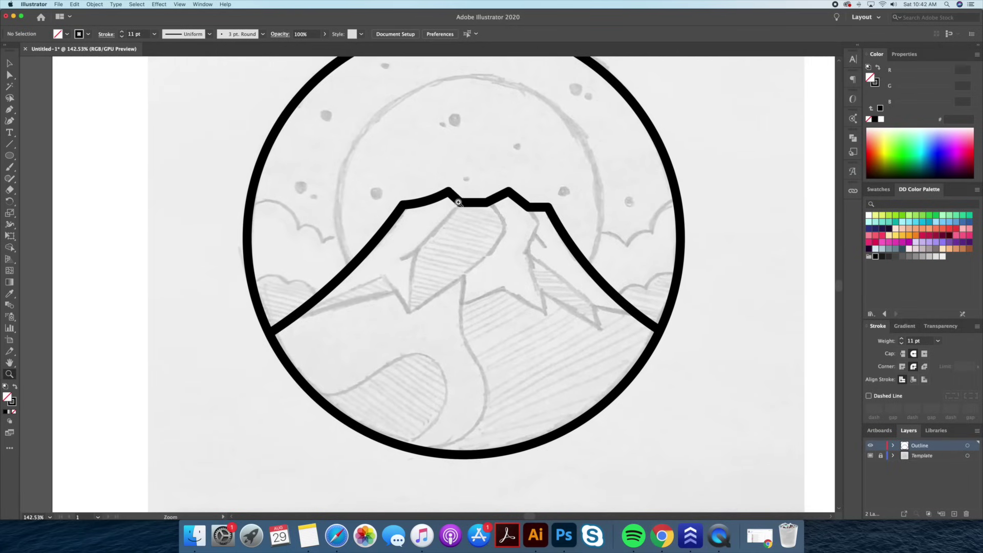
{"action": "scroll", "coordinate": [458, 202], "scroll_direction": "up", "scroll_amount": 2}
{"action": "scroll", "coordinate": [448, 201], "scroll_direction": "up", "scroll_amount": 2}
{"action": "mouse_move", "coordinate": [480, 197]}
{"action": "left_mouse_down"}
{"action": "mouse_move", "coordinate": [413, 222]}
{"action": "mouse_move", "coordinate": [421, 227]}
{"action": "left_mouse_up"}
{"action": "key", "text": "space"}
{"action": "left_click_drag", "start_coordinate": [446, 225], "coordinate": [410, 252]}
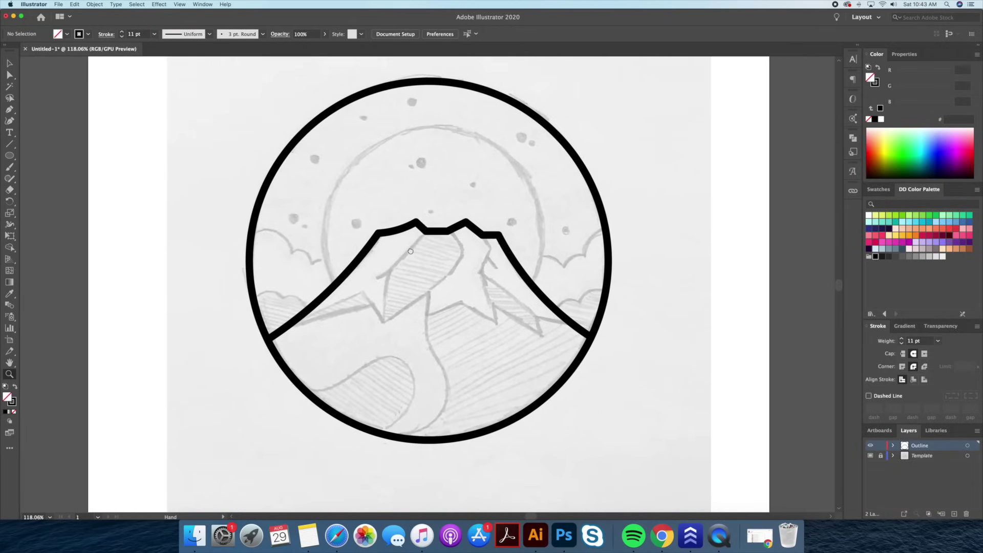
{"action": "key", "text": "v"}
{"action": "scroll", "coordinate": [359, 292], "scroll_direction": "down", "scroll_amount": 1}
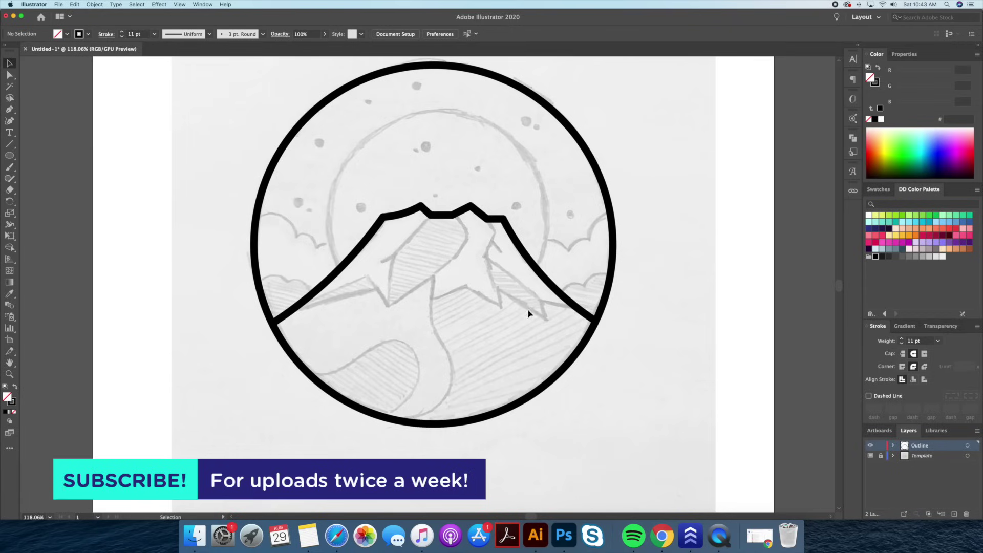
{"action": "scroll", "coordinate": [529, 314], "scroll_direction": "down", "scroll_amount": 1}
Trace the zigzag snow line with the Pen tool from the mountain's left slope across to its right slope, following the sketch.
{"action": "key", "text": "z"}
{"action": "scroll", "coordinate": [391, 301], "scroll_direction": "up", "scroll_amount": 1}
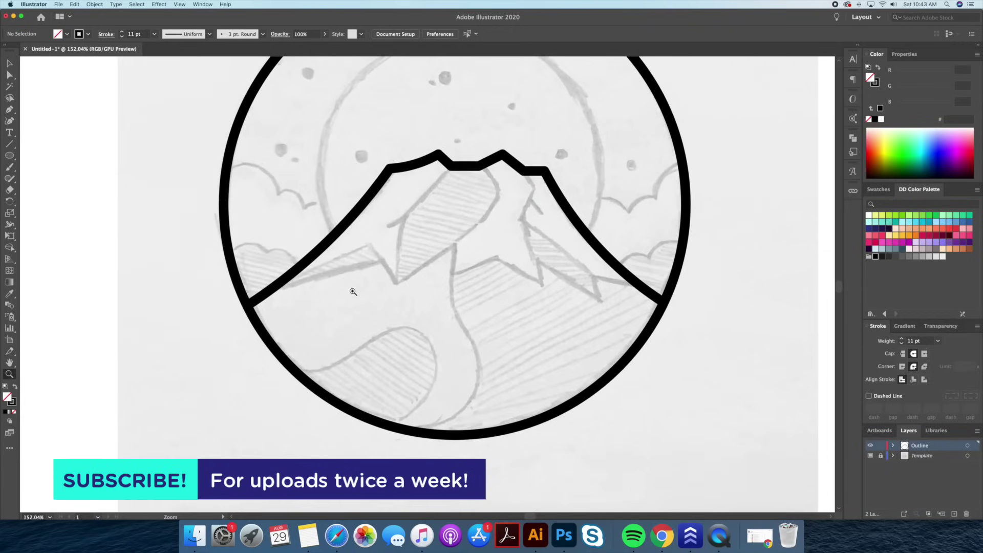
{"action": "left_click", "coordinate": [9, 109]}
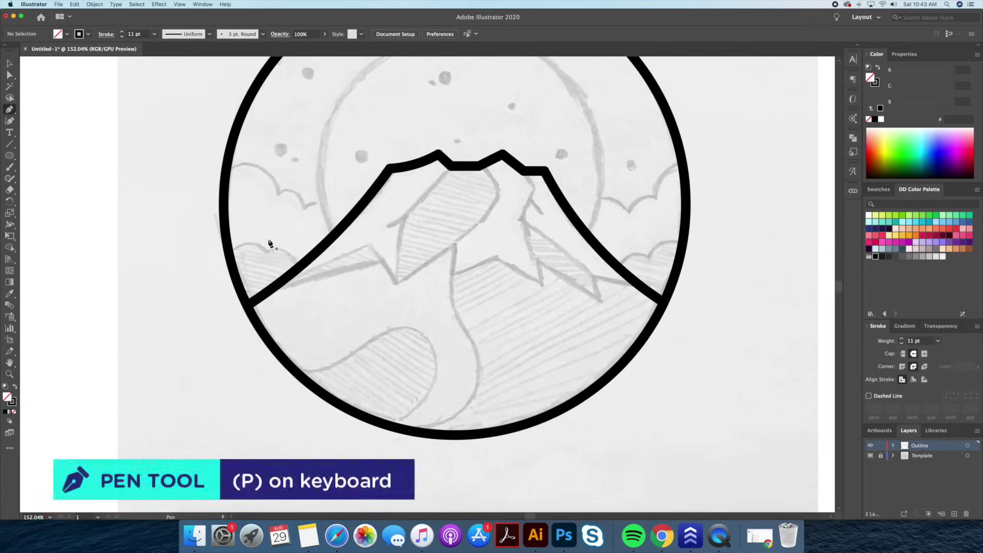
{"action": "left_click", "coordinate": [272, 290]}
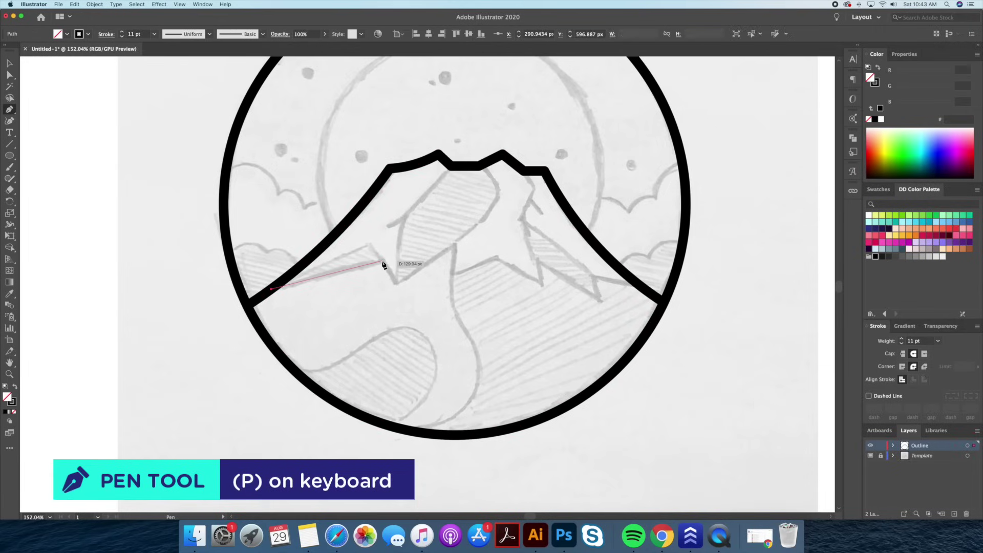
{"action": "left_click", "coordinate": [383, 261]}
{"action": "left_click", "coordinate": [397, 285]}
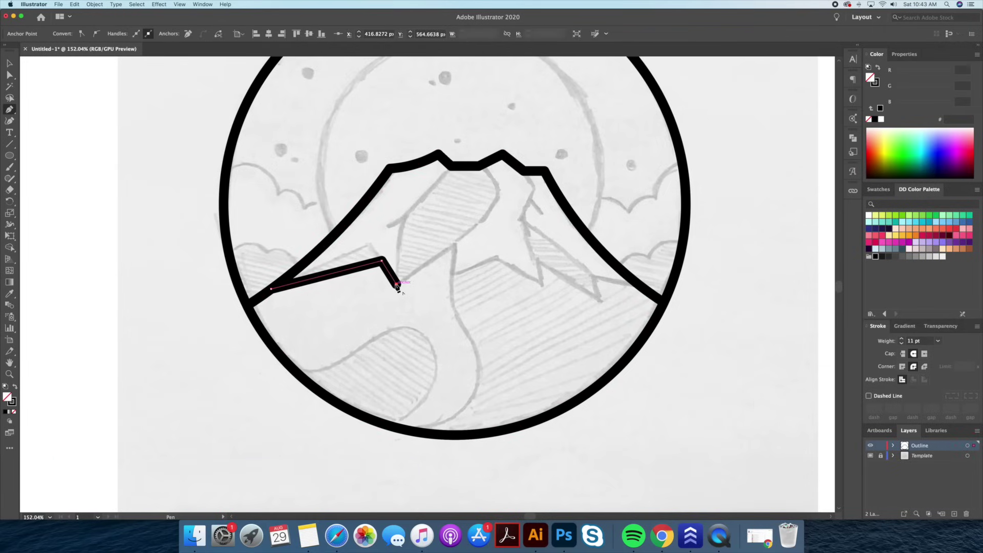
{"action": "left_click", "coordinate": [455, 243]}
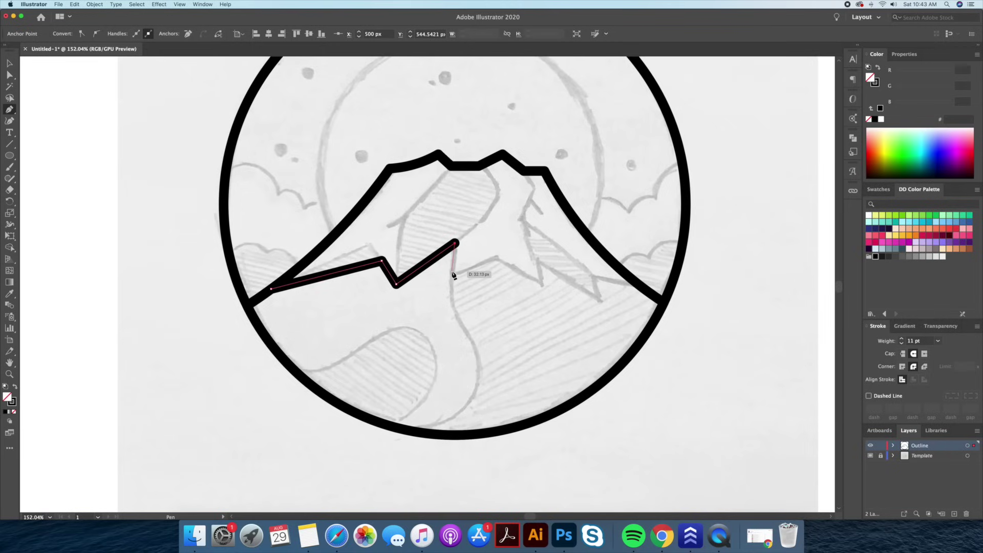
{"action": "left_click", "coordinate": [452, 272]}
{"action": "left_click", "coordinate": [498, 257]}
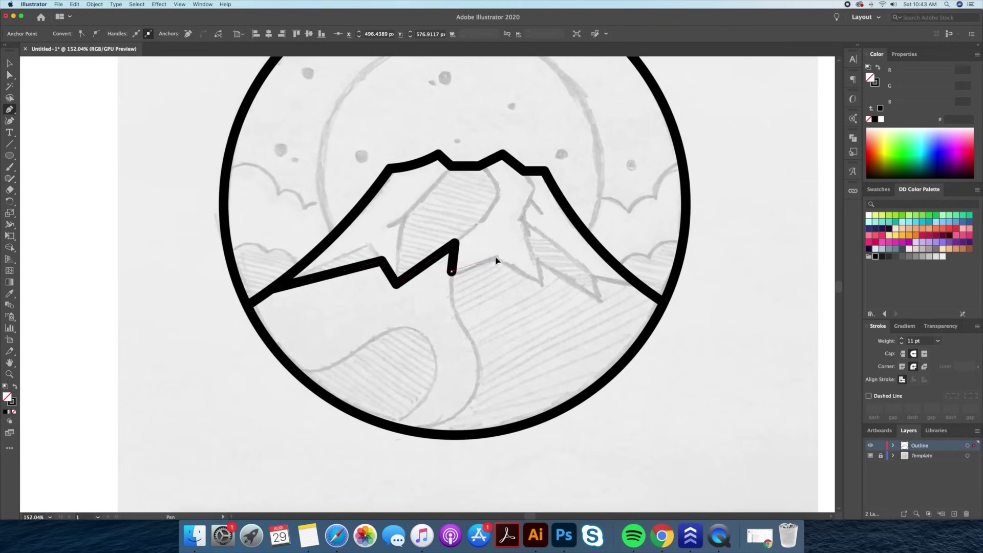
{"action": "left_click", "coordinate": [542, 283]}
{"action": "left_click", "coordinate": [540, 260]}
{"action": "left_click", "coordinate": [598, 301]}
{"action": "left_click", "coordinate": [594, 278]}
{"action": "left_click", "coordinate": [638, 283]}
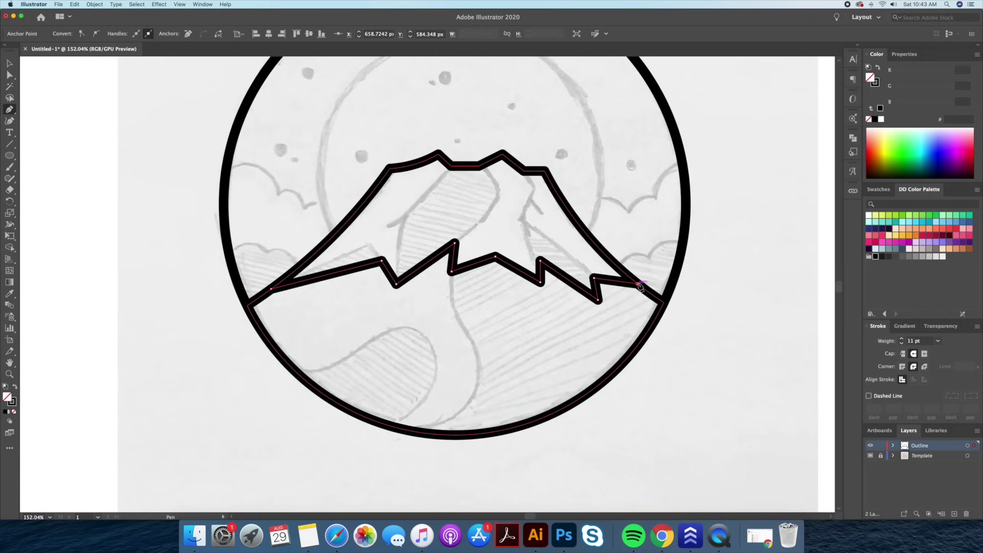
Close the snow path with straight segments running around above the summit back to its starting point, then deselect it.
{"action": "left_click", "coordinate": [638, 133]}
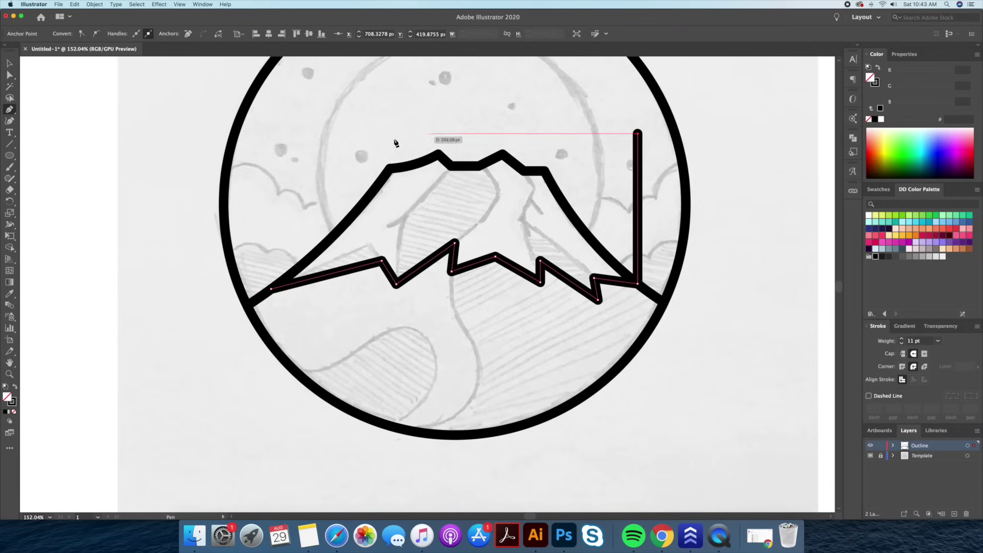
{"action": "left_click", "coordinate": [290, 133]}
{"action": "left_click", "coordinate": [271, 291]}
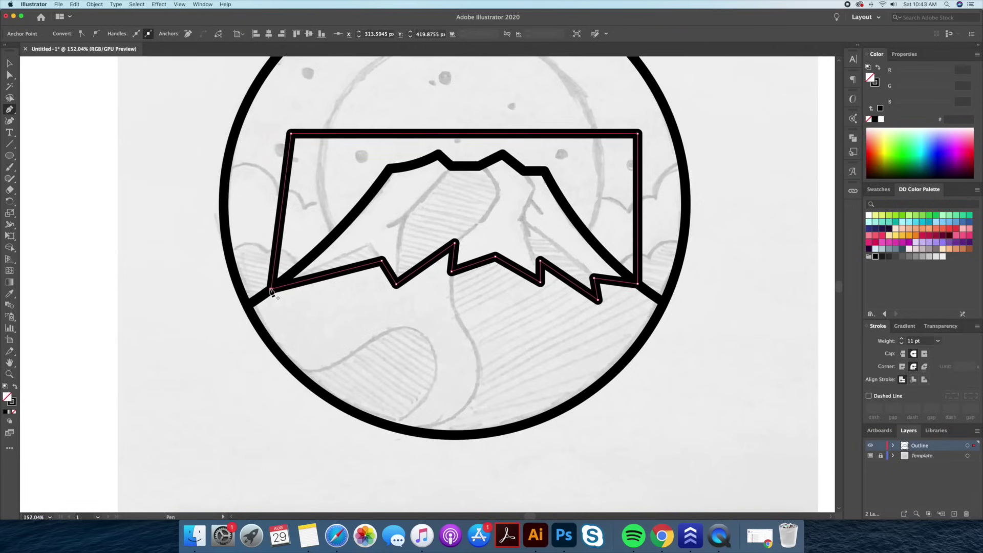
{"action": "key", "text": "v"}
{"action": "left_click", "coordinate": [294, 184]}
{"action": "scroll", "coordinate": [388, 144], "scroll_direction": "down", "scroll_amount": 3}
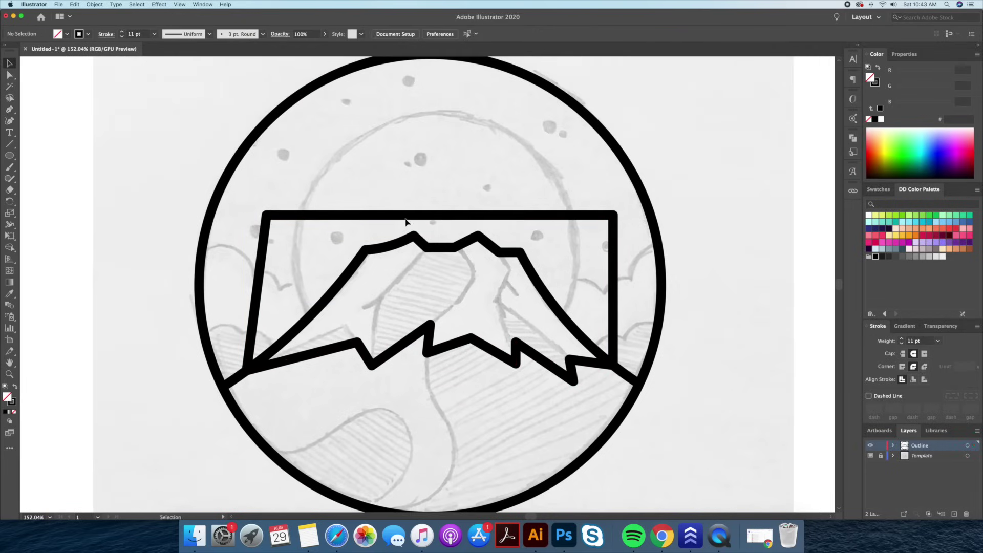
Hide the Template layer so that only the outline artwork shows.
{"action": "left_click", "coordinate": [379, 217]}
{"action": "left_click_drag", "start_coordinate": [380, 217], "coordinate": [390, 216]}
{"action": "left_click", "coordinate": [716, 344]}
{"action": "left_click", "coordinate": [871, 455]}
{"action": "scroll", "coordinate": [548, 276], "scroll_direction": "down", "scroll_amount": 1}
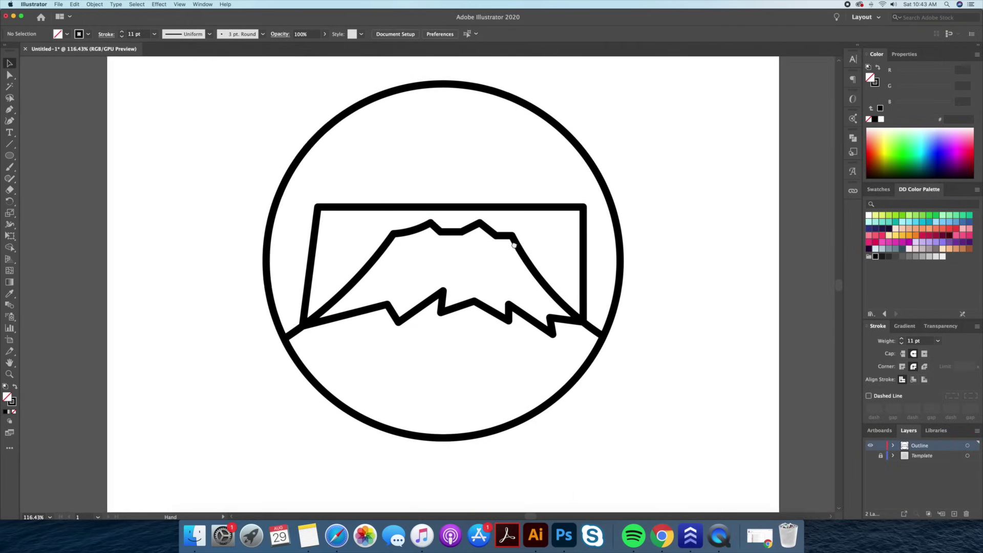
Remove the part of the snow shape outside the mountain with the Shape Builder tool and deselect the artwork.
{"action": "left_click", "coordinate": [454, 225]}
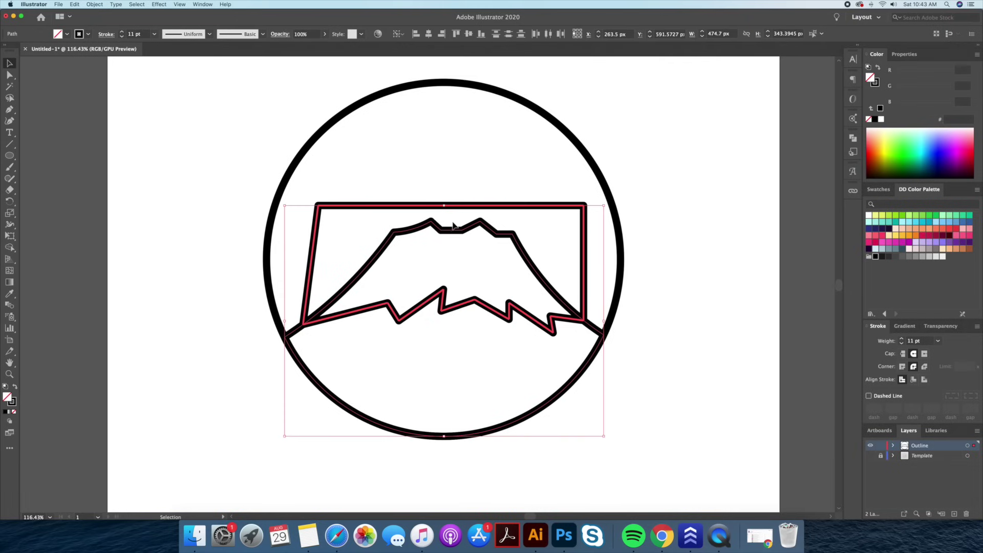
{"action": "left_click_drag", "start_coordinate": [449, 234], "coordinate": [571, 234]}
{"action": "key", "text": "super+z"}
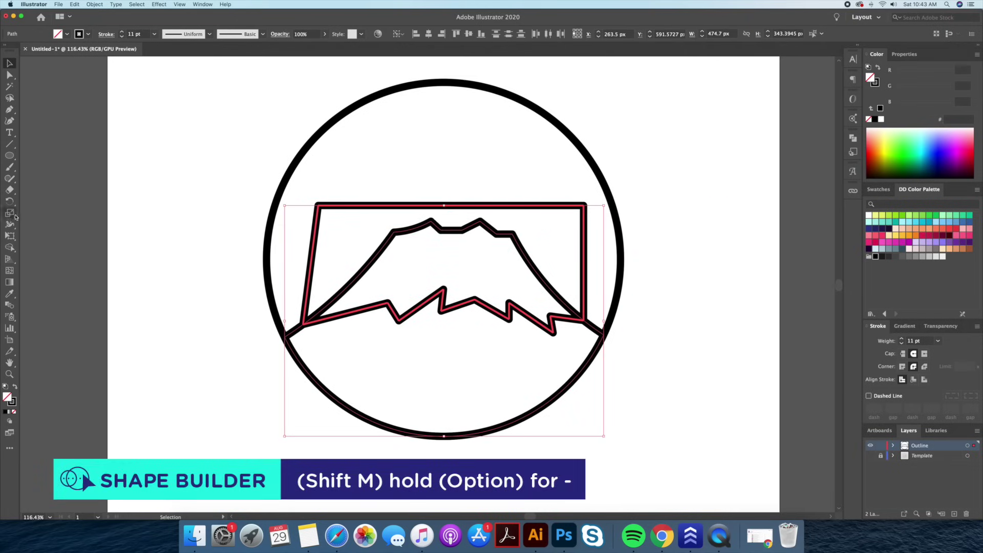
{"action": "left_click", "coordinate": [12, 248]}
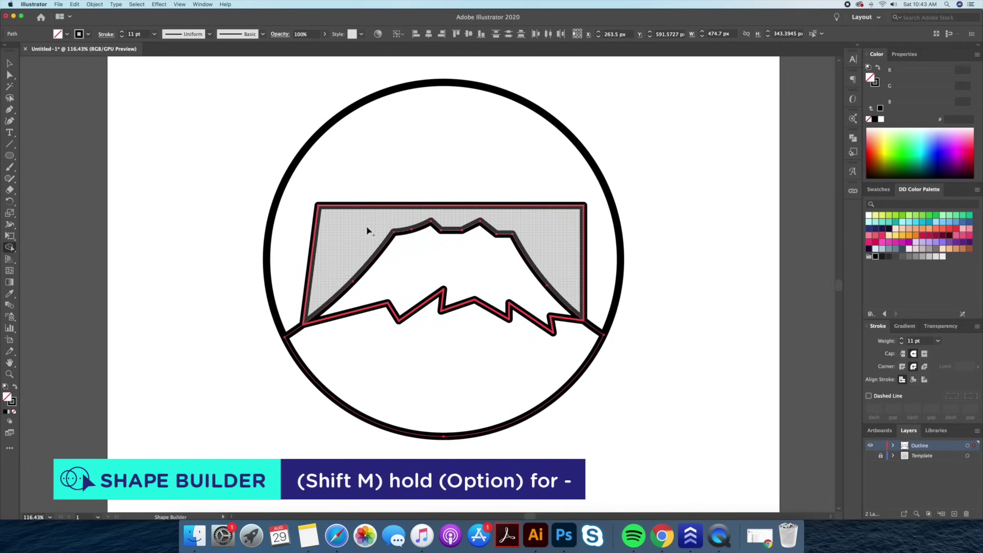
{"action": "left_click", "coordinate": [338, 221], "text": "alt"}
{"action": "key", "text": "v"}
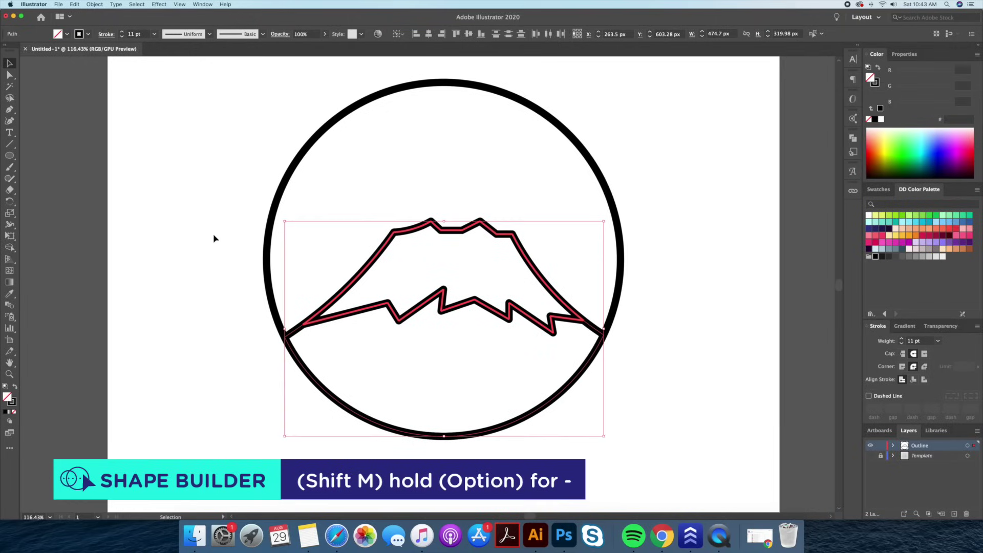
{"action": "left_click", "coordinate": [213, 237]}
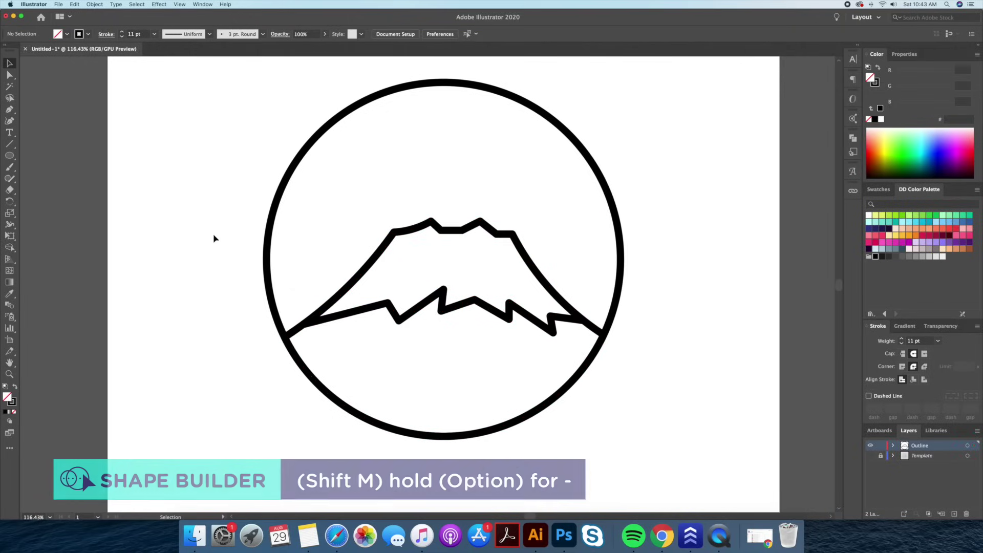
Draw a circle for the sun behind the mountain with the Ellipse tool and nudge it up to match the sketch.
{"action": "left_click", "coordinate": [443, 296]}
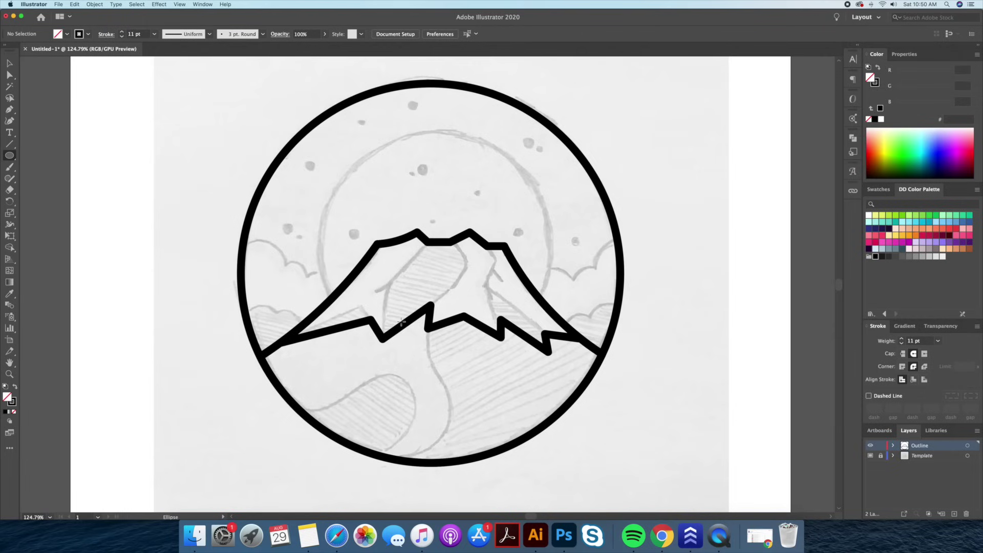
{"action": "left_click_drag", "start_coordinate": [433, 270], "coordinate": [576, 362]}
{"action": "key", "text": "super"}
{"action": "key", "text": "Up"}
{"action": "key", "text": "Up"}
{"action": "key", "text": "Up"}
{"action": "key", "text": "Up"}
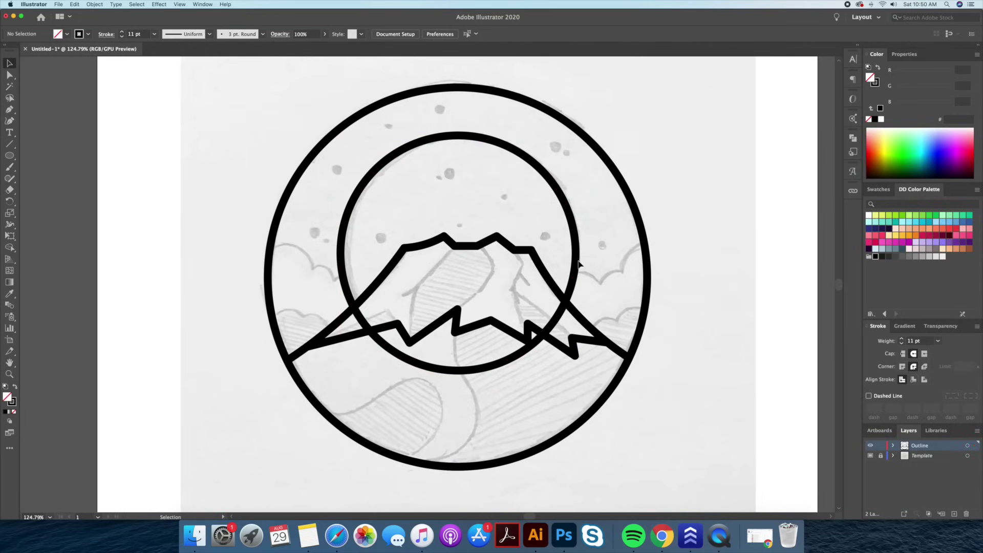
Split off the area where the sun circle and the mountain shape overlap using the Shape Builder tool.
{"action": "left_click", "coordinate": [622, 356], "text": "shift"}
{"action": "left_click_drag", "start_coordinate": [620, 352], "coordinate": [382, 331]}
{"action": "key", "text": "super+z"}
{"action": "key", "text": "shift+m"}
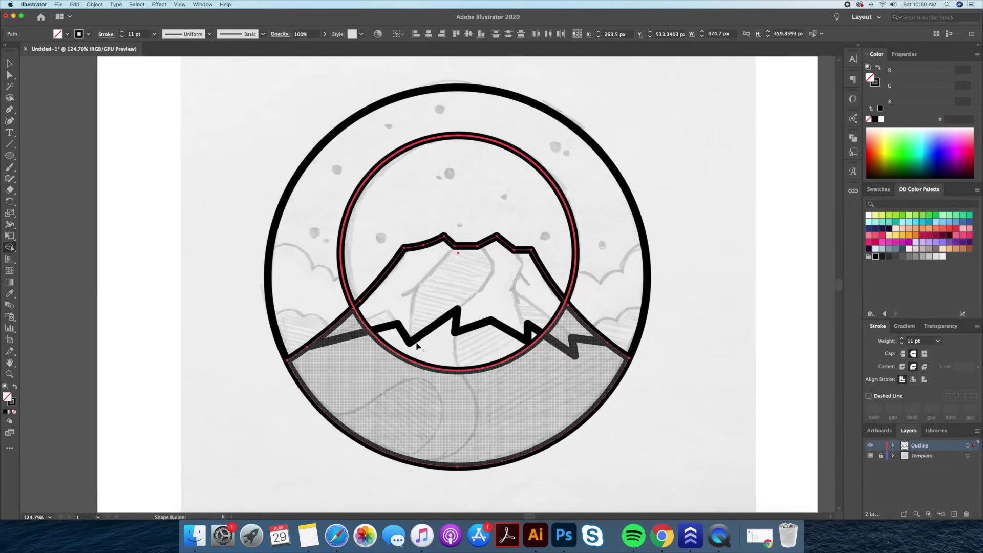
{"action": "left_click", "coordinate": [426, 198]}
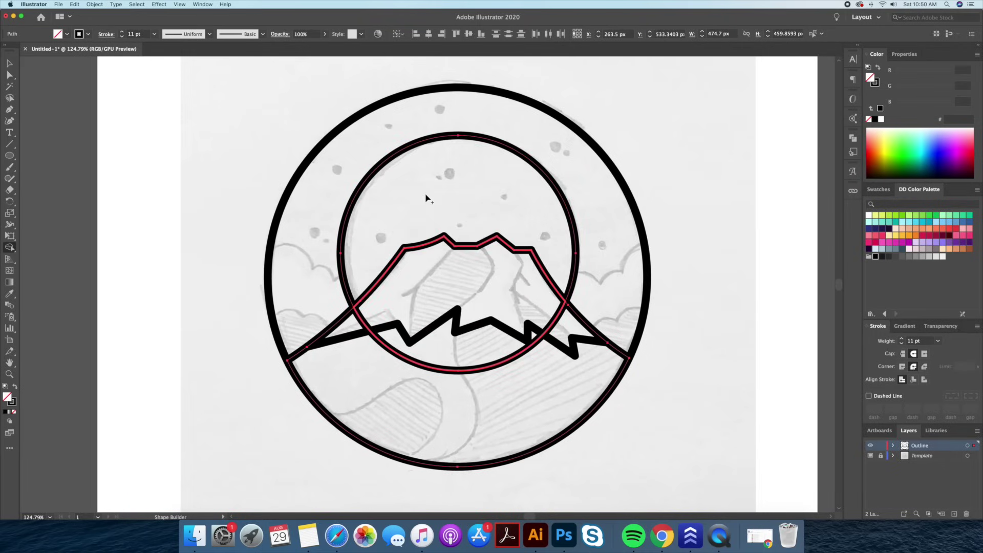
Pull the separated overlap piece away from the mountain and delete it.
{"action": "key", "text": "v"}
{"action": "left_click", "coordinate": [695, 226]}
{"action": "left_click_drag", "start_coordinate": [571, 314], "coordinate": [737, 403]}
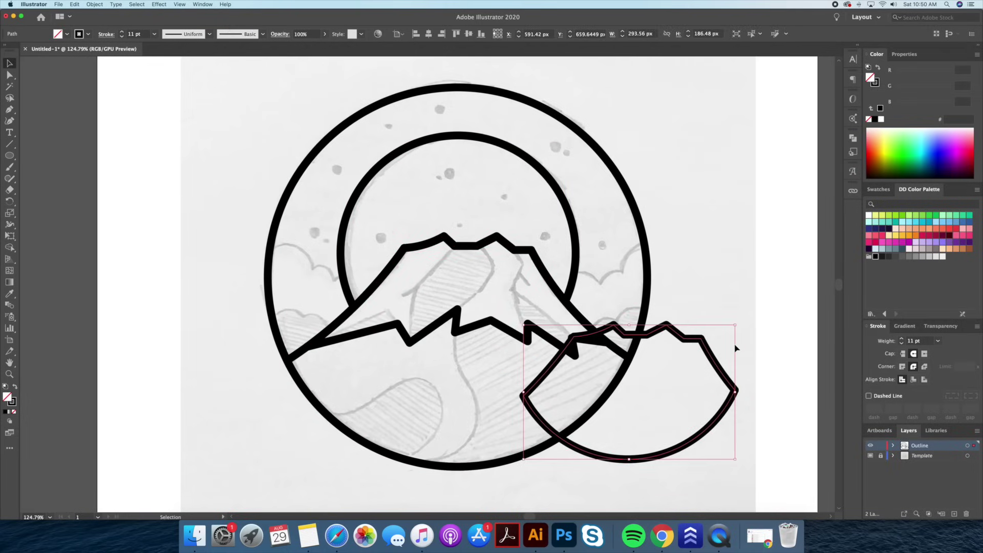
{"action": "key", "text": "Delete"}
Draw the upper-left cloud's base line with the Pen tool as straight segments from the outer circle to the sun circle.
{"action": "key", "text": "z"}
{"action": "left_click_drag", "start_coordinate": [605, 237], "coordinate": [580, 240]}
{"action": "left_click_drag", "start_coordinate": [403, 255], "coordinate": [461, 255]}
{"action": "key", "text": "p"}
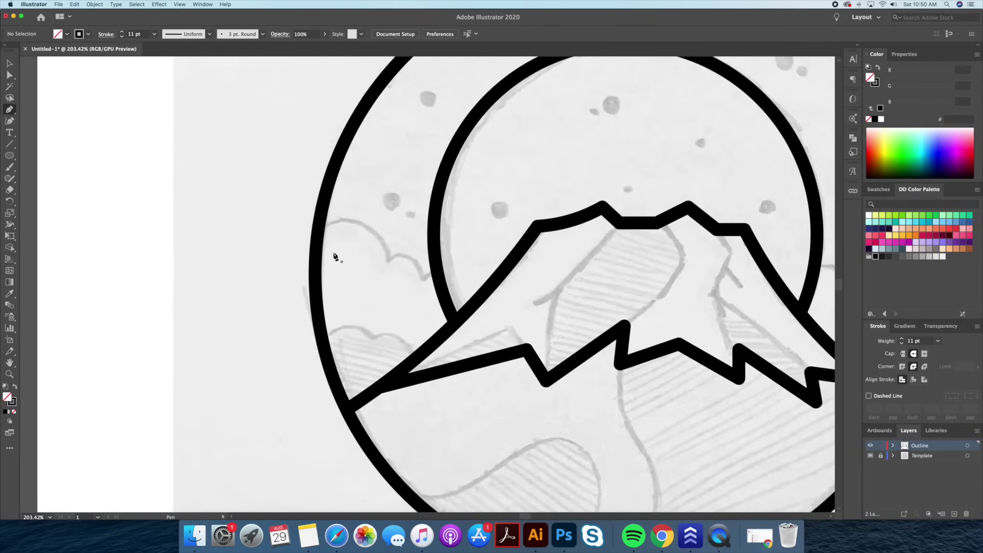
{"action": "left_click", "coordinate": [319, 228]}
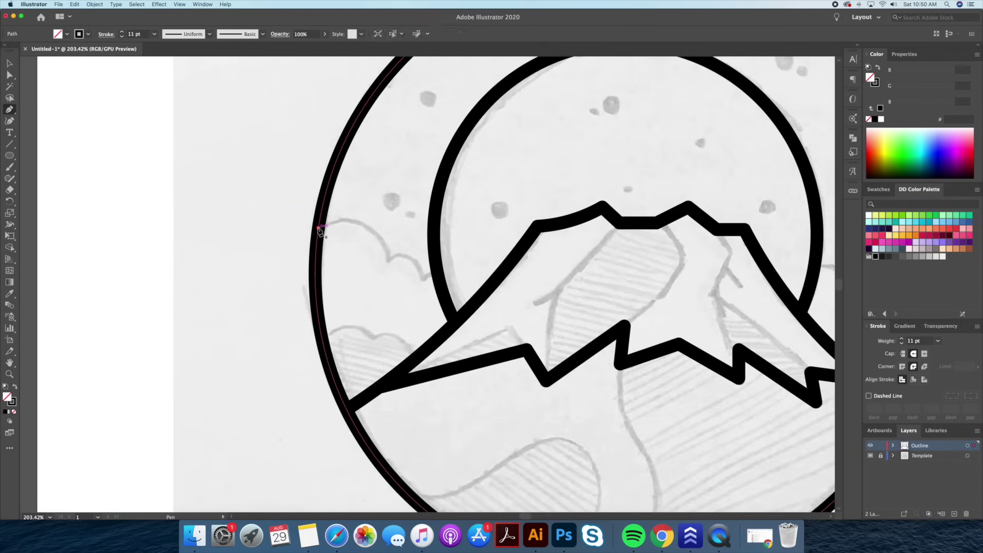
{"action": "left_click", "coordinate": [385, 257]}
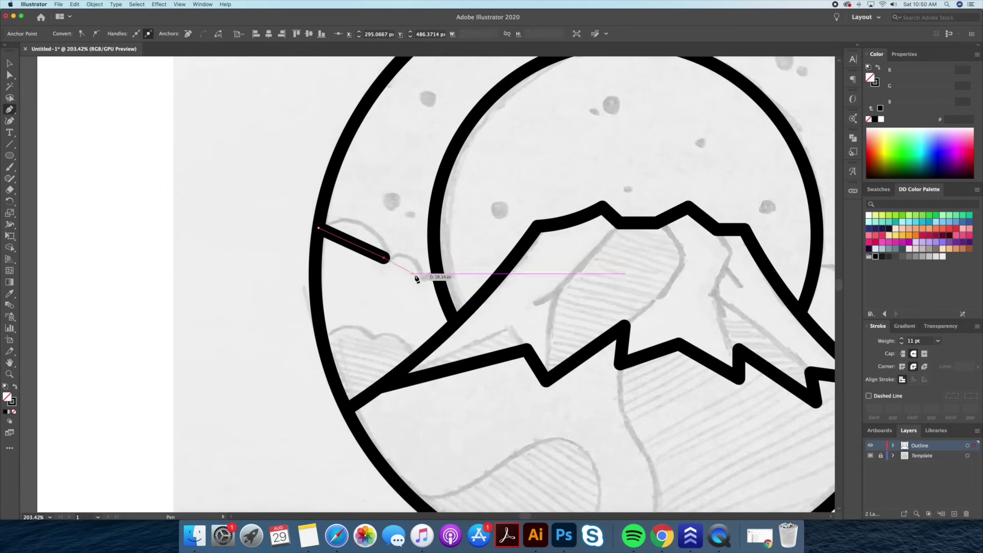
{"action": "key", "text": "super+z"}
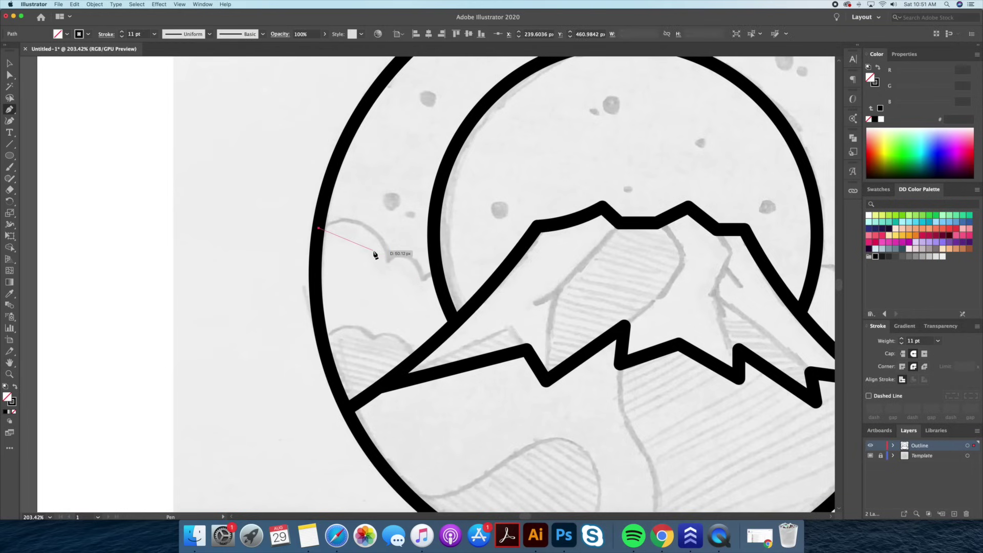
{"action": "left_click", "coordinate": [374, 251]}
{"action": "left_click", "coordinate": [416, 275]}
{"action": "left_click", "coordinate": [437, 269]}
{"action": "key", "text": "v"}
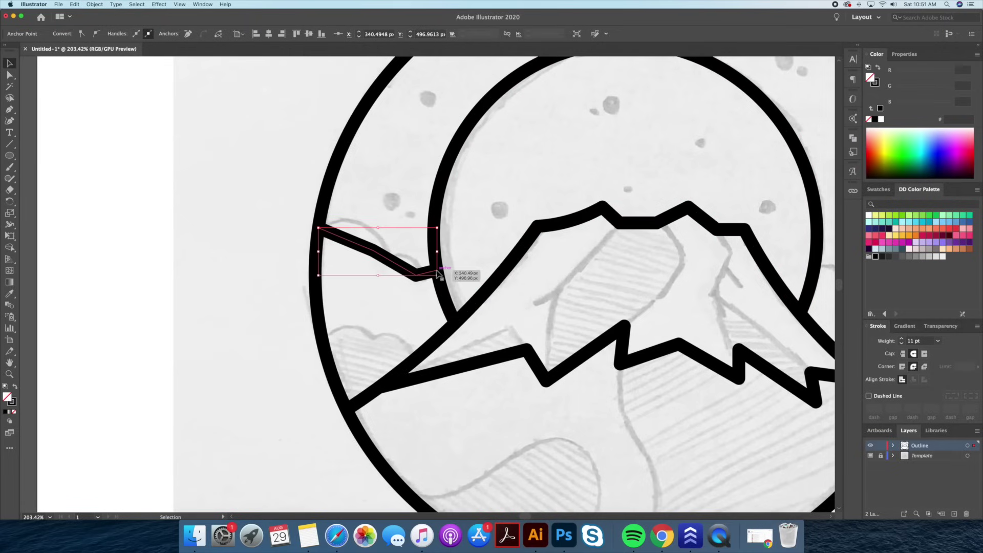
Bend the upper-left cloud's segments upward into rounded bumps with the Curvature tool and deselect the path.
{"action": "left_click", "coordinate": [9, 122]}
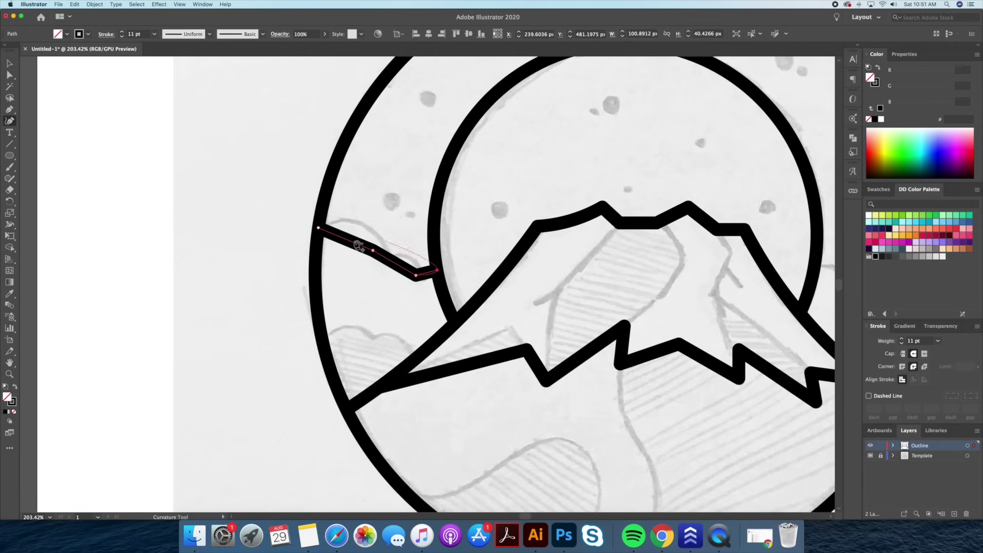
{"action": "left_click_drag", "start_coordinate": [351, 240], "coordinate": [354, 219]}
{"action": "left_click_drag", "start_coordinate": [394, 261], "coordinate": [400, 248]}
{"action": "left_click_drag", "start_coordinate": [425, 272], "coordinate": [426, 266]}
{"action": "key", "text": "v"}
{"action": "left_click", "coordinate": [290, 288]}
Draw the lower-left cloud's base line with the Pen tool as two straight segments from the outer circle to the mountain slope.
{"action": "left_click_drag", "start_coordinate": [285, 265], "coordinate": [258, 257]}
{"action": "key", "text": "p"}
{"action": "left_click", "coordinate": [284, 321]}
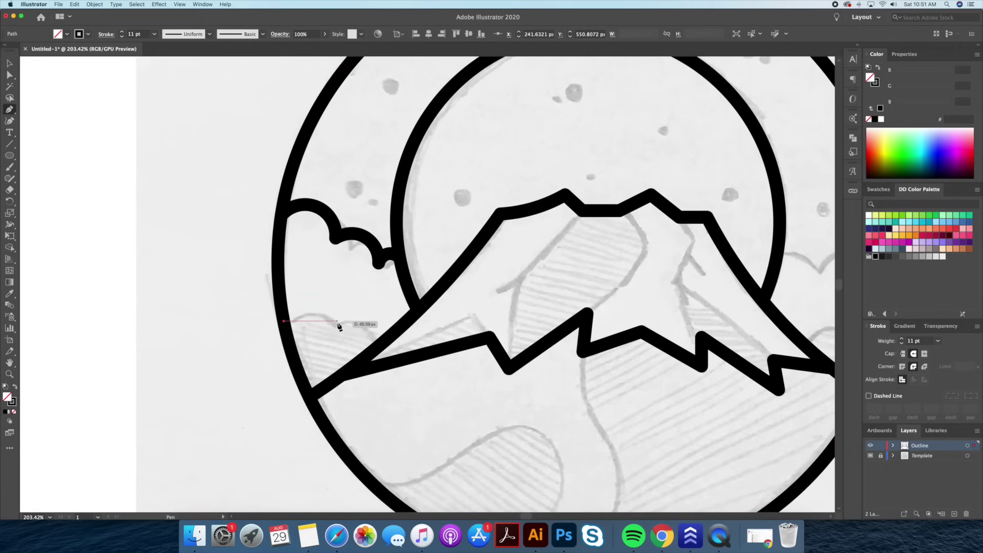
{"action": "left_click", "coordinate": [336, 322]}
{"action": "left_click", "coordinate": [384, 340]}
{"action": "key", "text": "v"}
Bend the lower-left cloud's two segments into rounded bumps with the Curvature tool and deselect the path.
{"action": "left_click", "coordinate": [10, 121]}
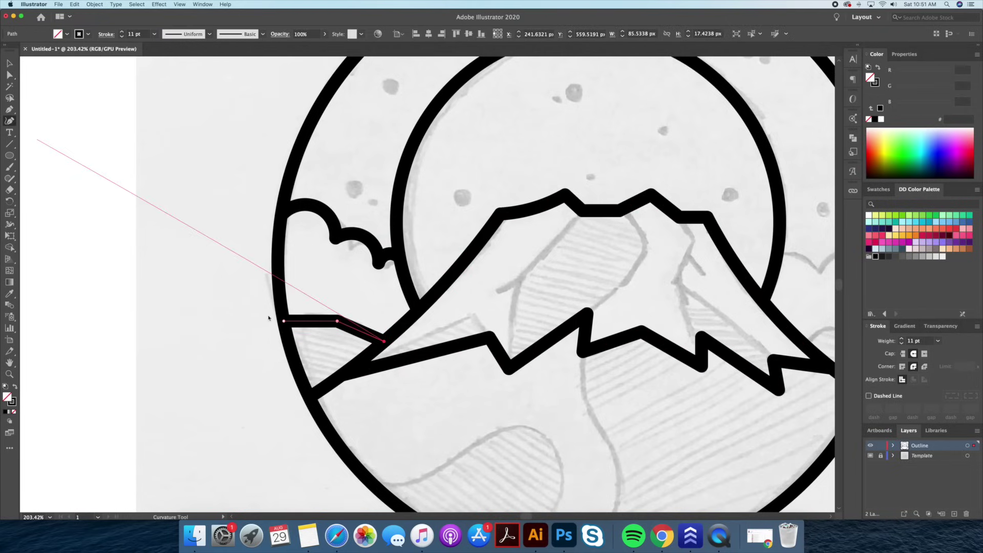
{"action": "left_click_drag", "start_coordinate": [317, 322], "coordinate": [363, 320]}
{"action": "key", "text": "v"}
{"action": "left_click", "coordinate": [212, 335]}
Draw the upper-right cloud's base line with the Pen tool as three straight segments from the sun circle to the outer circle.
{"action": "left_click_drag", "start_coordinate": [583, 302], "coordinate": [300, 304]}
{"action": "key", "text": "p"}
{"action": "left_click", "coordinate": [494, 254]}
{"action": "left_click", "coordinate": [535, 271]}
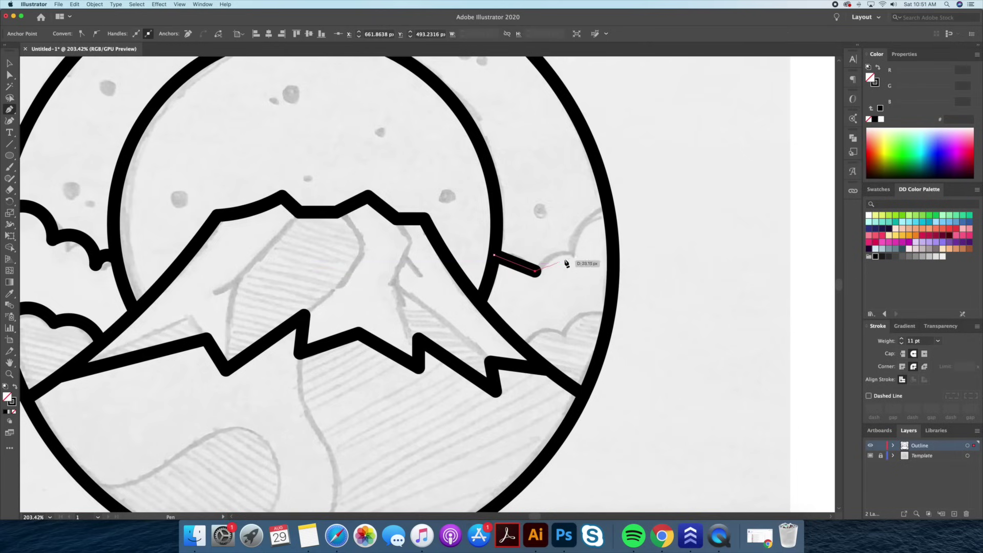
{"action": "left_click", "coordinate": [573, 254]}
{"action": "left_click", "coordinate": [608, 206]}
Bend the upper-right cloud's segments into rounded bumps with the Curvature tool and deselect the path.
{"action": "key", "text": "shift+grave"}
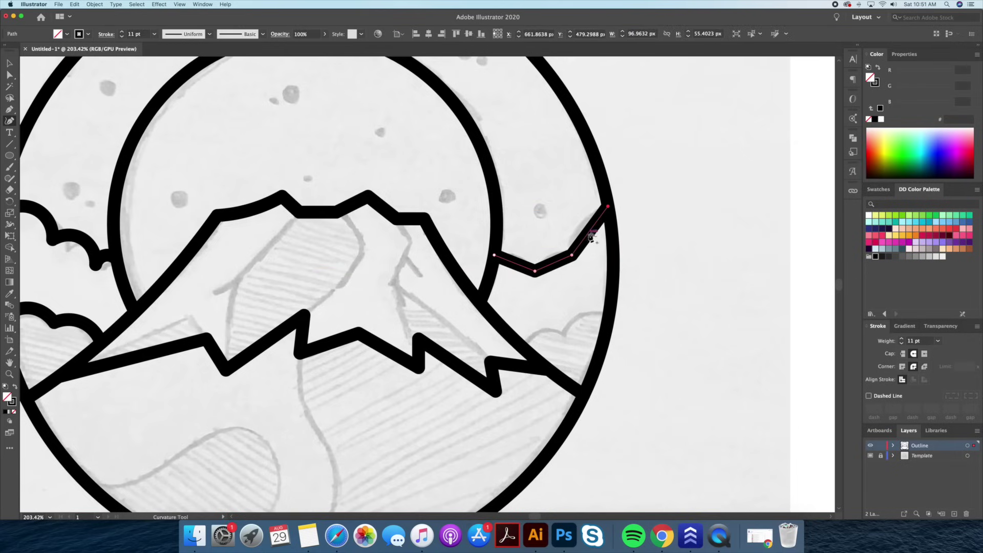
{"action": "left_click_drag", "start_coordinate": [590, 232], "coordinate": [576, 225]}
{"action": "key", "text": "Escape"}
{"action": "key", "text": "p"}
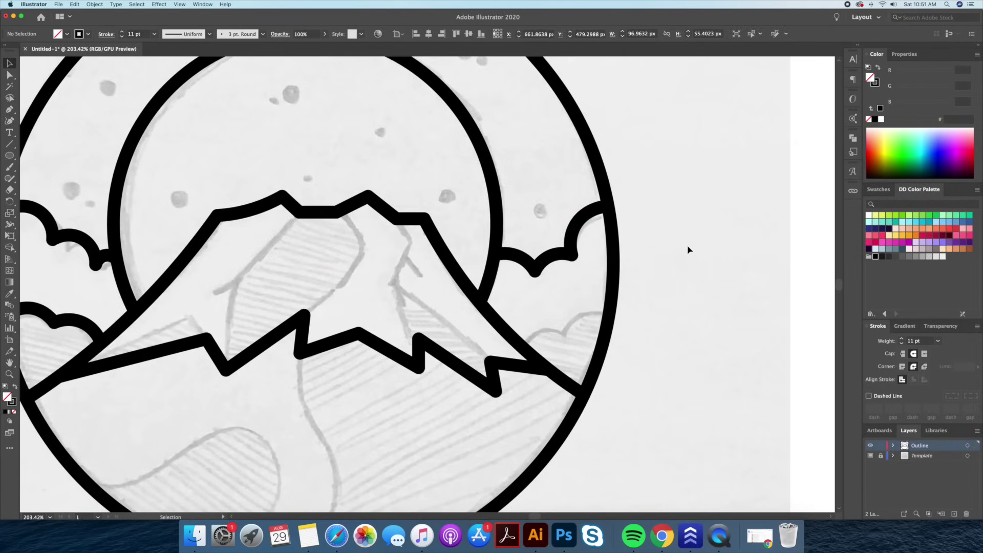
Draw the lower-right cloud from the outer circle to the mountain slope with the Pen tool and bend its two segments into rounded bumps.
{"action": "left_click_drag", "start_coordinate": [610, 312], "coordinate": [543, 327]}
{"action": "left_click", "coordinate": [565, 336]}
{"action": "left_click", "coordinate": [523, 342]}
{"action": "key", "text": "shift+grave"}
{"action": "key", "text": "super+shift+a"}
{"action": "key", "text": "z"}
{"action": "left_click_drag", "start_coordinate": [659, 298], "coordinate": [608, 298]}
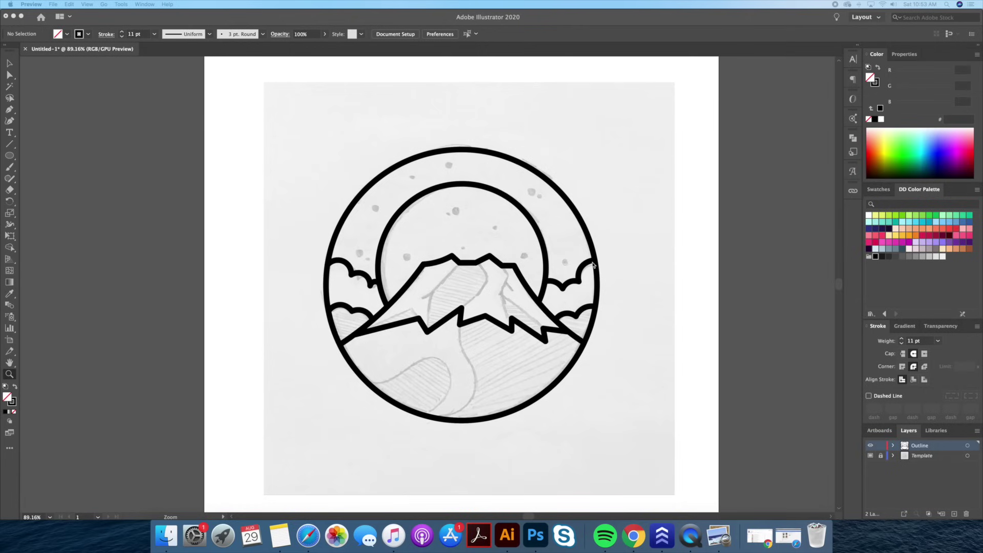
Draw the left ridge line with the Pen tool as two straight segments from the snow cap's top edge down along the sketched shading.
{"action": "left_click", "coordinate": [472, 345]}
{"action": "left_click_drag", "start_coordinate": [460, 281], "coordinate": [513, 281]}
{"action": "key", "text": "o"}
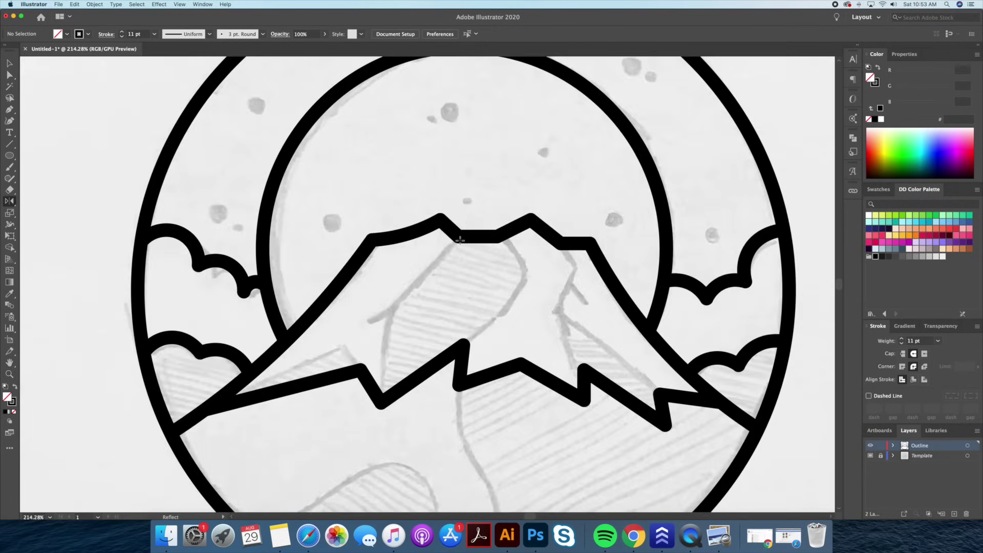
{"action": "key", "text": "p"}
{"action": "left_click", "coordinate": [459, 238]}
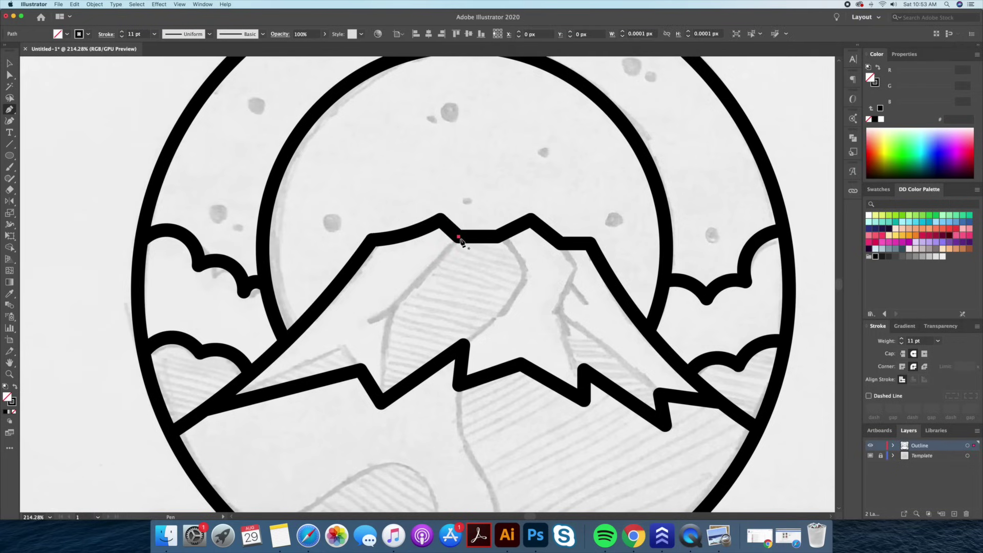
{"action": "left_click", "coordinate": [392, 308]}
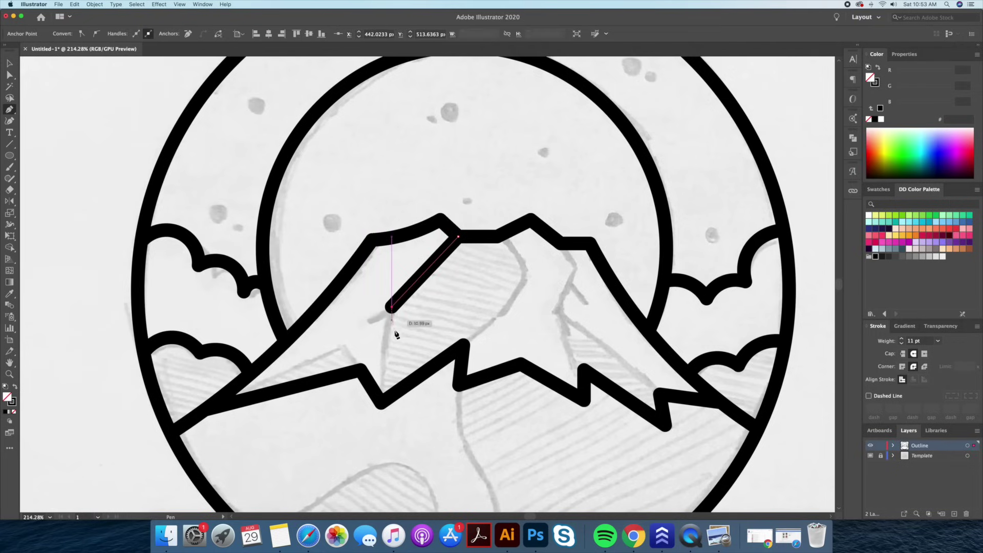
{"action": "left_click", "coordinate": [387, 366]}
{"action": "key", "text": "v"}
{"action": "left_click", "coordinate": [415, 335]}
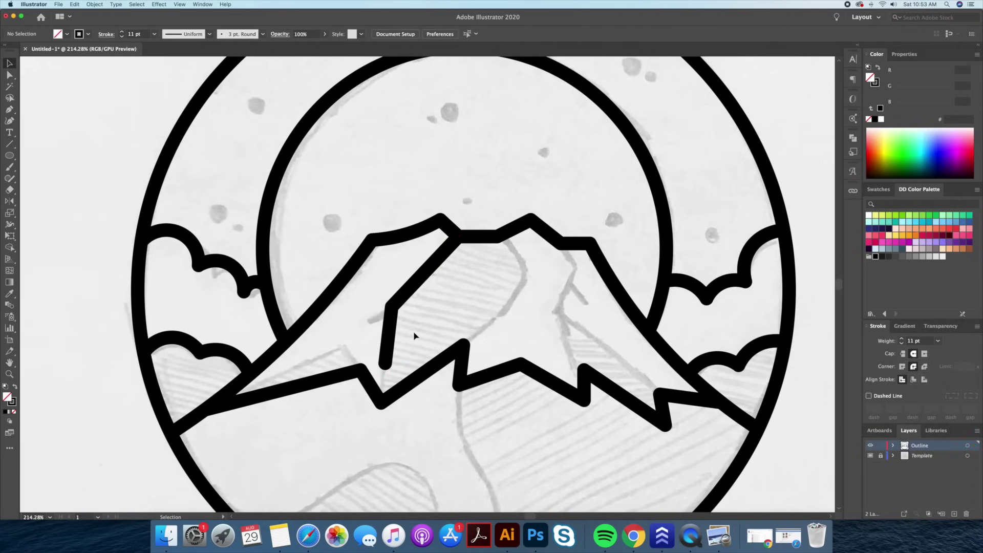
Round the corner where the left ridge line's two segments meet.
{"action": "key", "text": "a"}
{"action": "left_click_drag", "start_coordinate": [408, 322], "coordinate": [409, 323]}
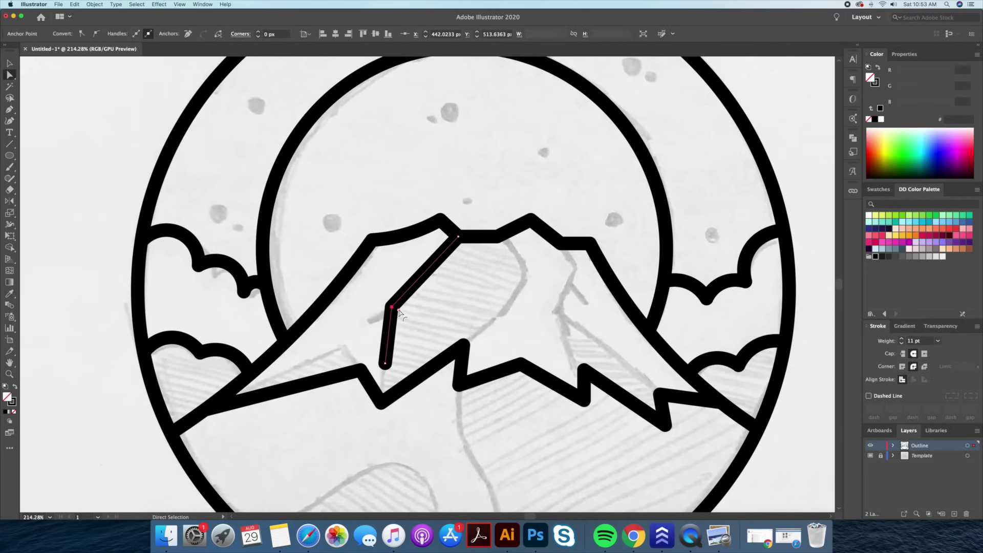
{"action": "key", "text": "v"}
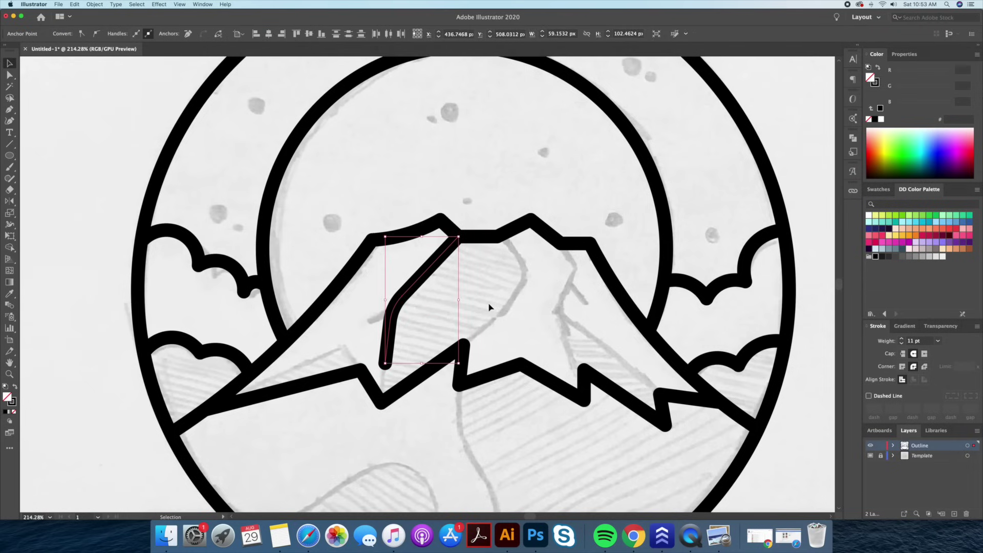
{"action": "left_click", "coordinate": [416, 325]}
Taper the lower end of the left ridge line with the Width tool and deselect it.
{"action": "left_click_drag", "start_coordinate": [405, 331], "coordinate": [446, 314]}
{"action": "key", "text": "v"}
{"action": "left_click", "coordinate": [417, 325]}
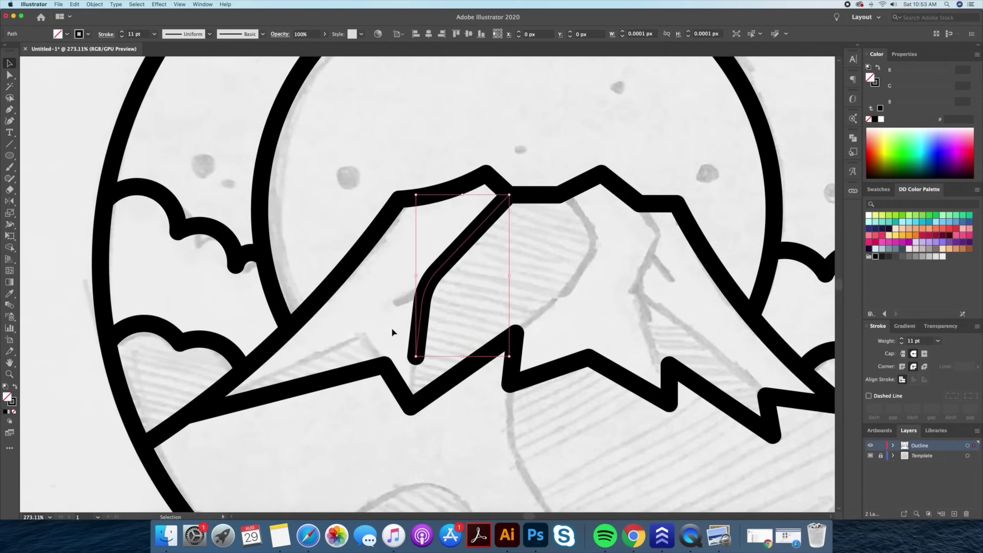
{"action": "left_click", "coordinate": [9, 225]}
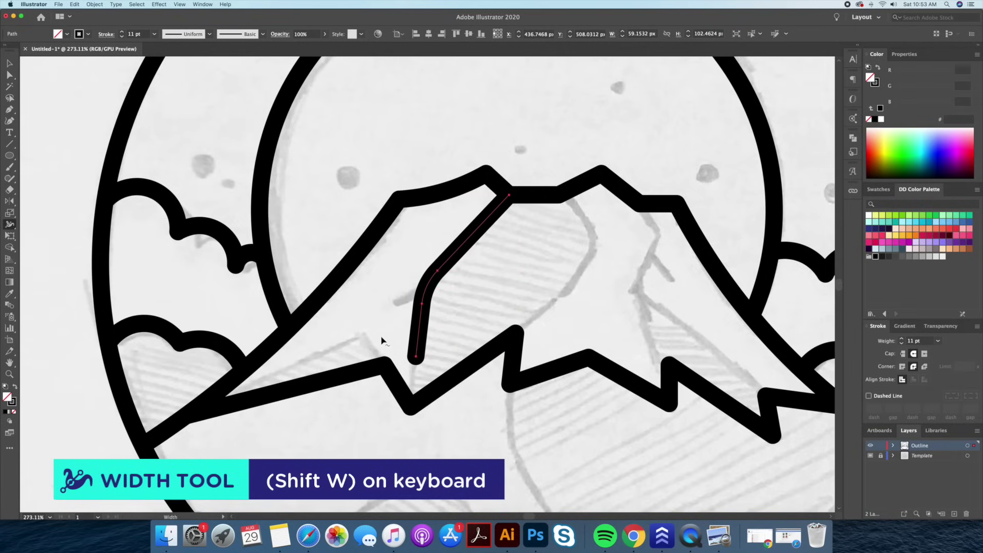
{"action": "left_click_drag", "start_coordinate": [416, 356], "coordinate": [420, 361]}
{"action": "key", "text": "v"}
{"action": "left_click", "coordinate": [518, 266]}
Draw a short branch outward from the left ridge line's bend with the Pen tool and match the ridge's 11 pt stroke using the Eyedropper.
{"action": "key", "text": "z"}
{"action": "left_click_drag", "start_coordinate": [429, 286], "coordinate": [474, 277]}
{"action": "key", "text": "p"}
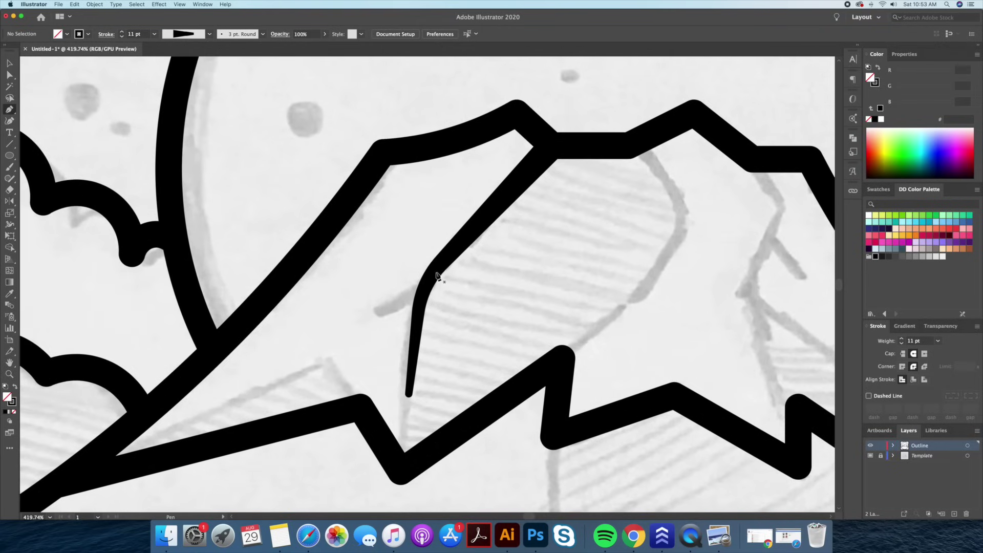
{"action": "left_click", "coordinate": [433, 274]}
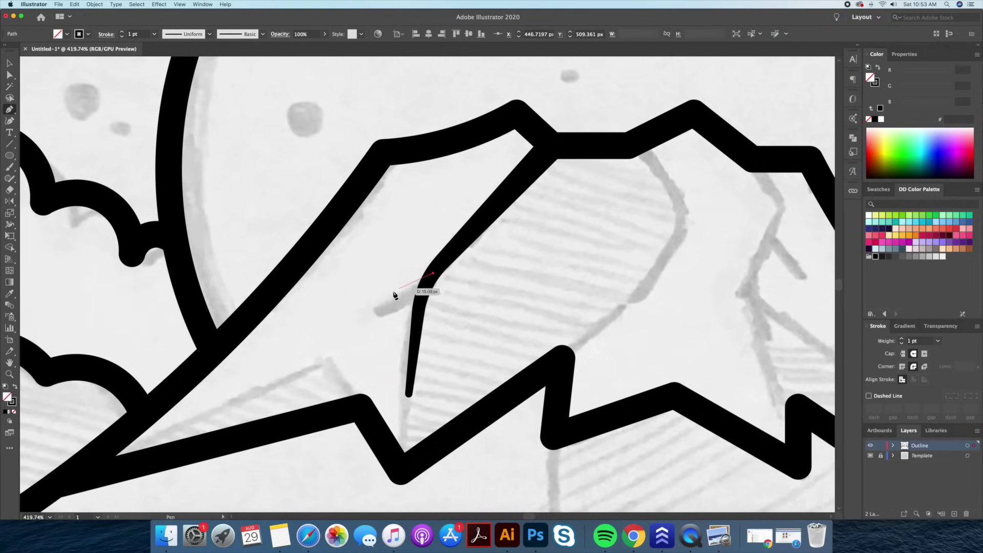
{"action": "left_click", "coordinate": [355, 305]}
{"action": "key", "text": "v"}
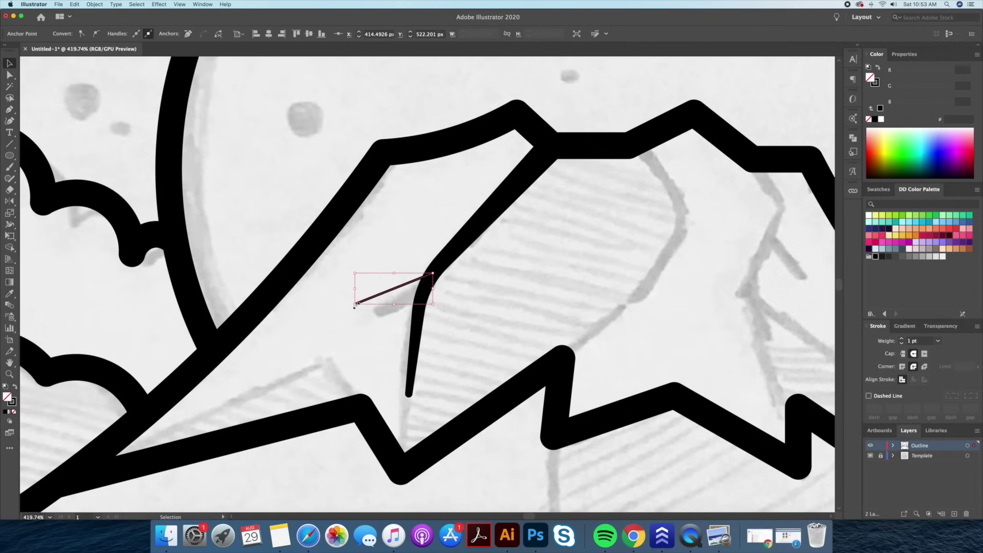
{"action": "key", "text": "i"}
{"action": "left_click", "coordinate": [458, 249]}
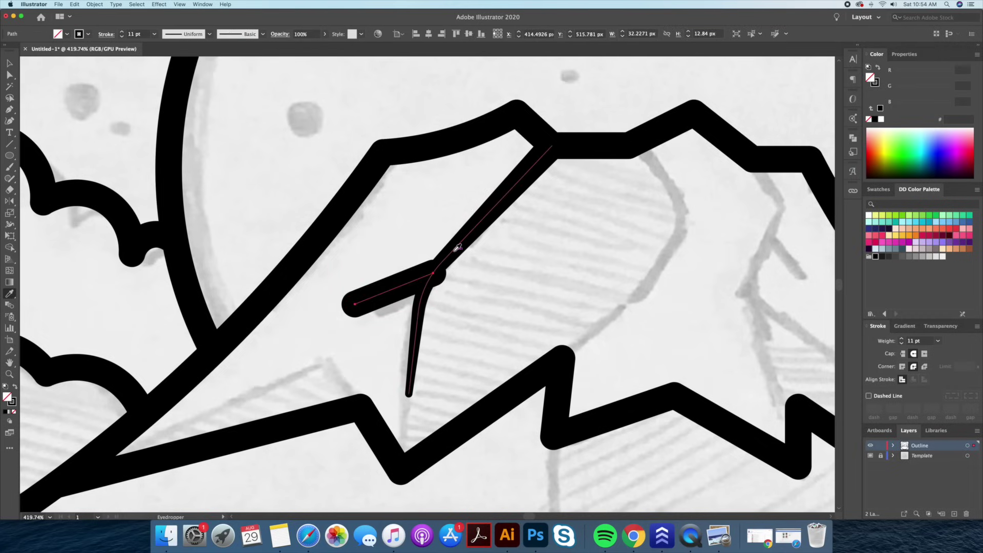
Narrow the left branch where it joins the ridge and taper its outer end to a point with the Width tool.
{"action": "key", "text": "v"}
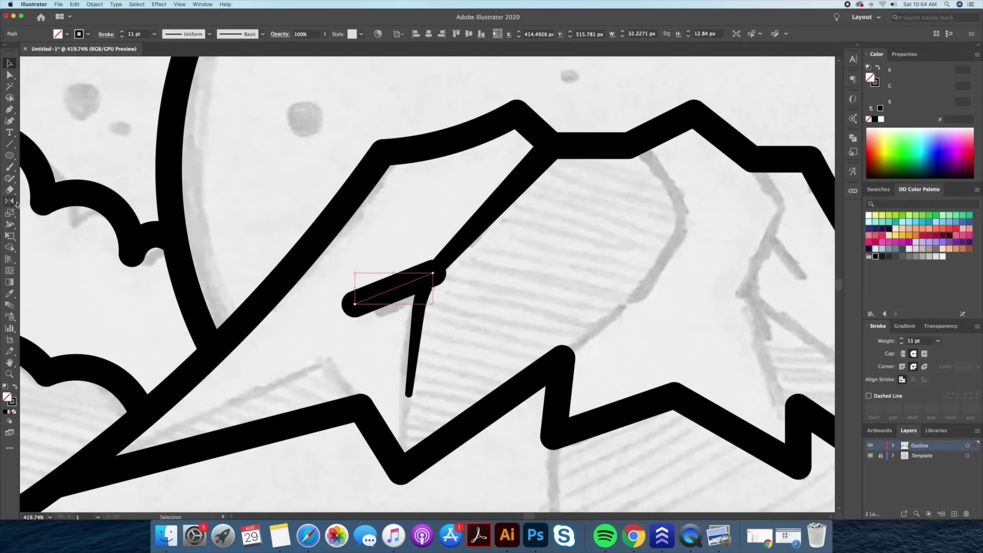
{"action": "left_click", "coordinate": [9, 224]}
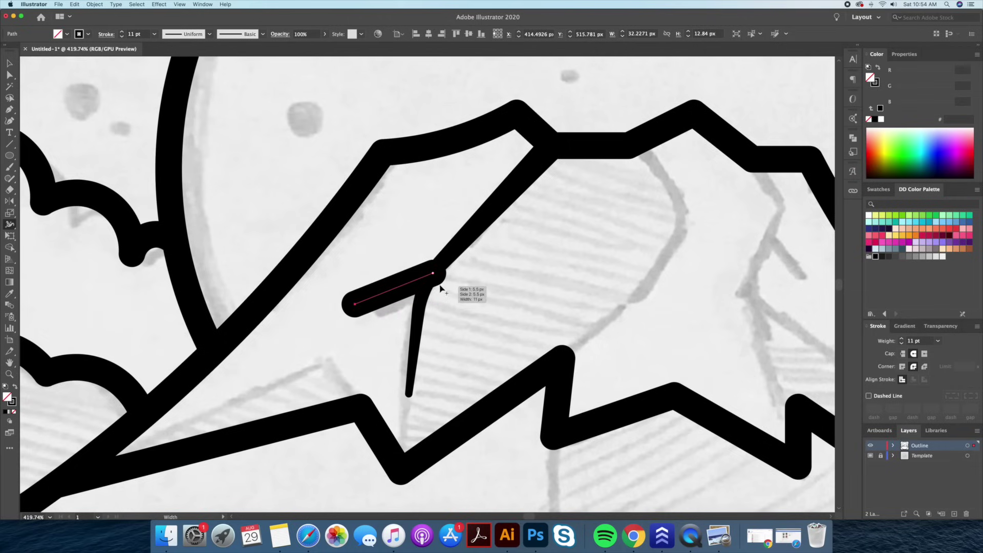
{"action": "left_click_drag", "start_coordinate": [437, 276], "coordinate": [436, 280]}
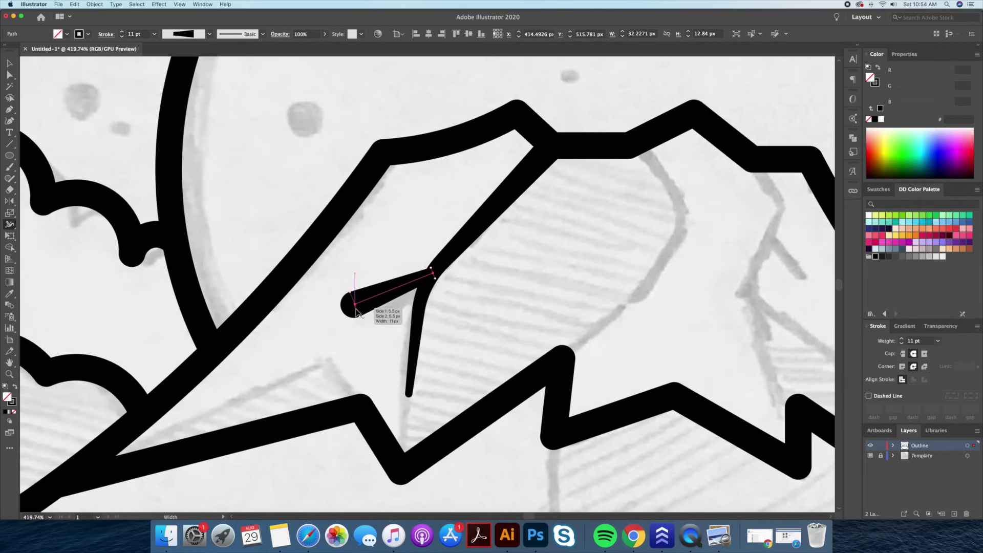
{"action": "left_click_drag", "start_coordinate": [360, 317], "coordinate": [355, 306]}
{"action": "left_click_drag", "start_coordinate": [434, 276], "coordinate": [436, 283]}
{"action": "key", "text": "v"}
{"action": "left_click", "coordinate": [474, 302]}
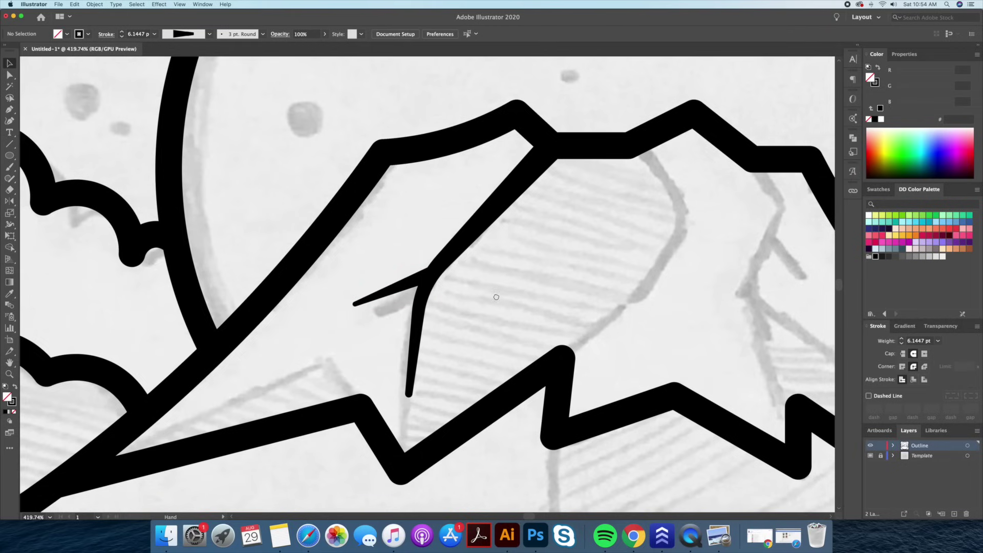
Draw the middle ridge line with the Pen tool as two straight segments from the summit edge and copy the outline's stroke onto it with the Eyedropper.
{"action": "left_click_drag", "start_coordinate": [497, 297], "coordinate": [339, 293]}
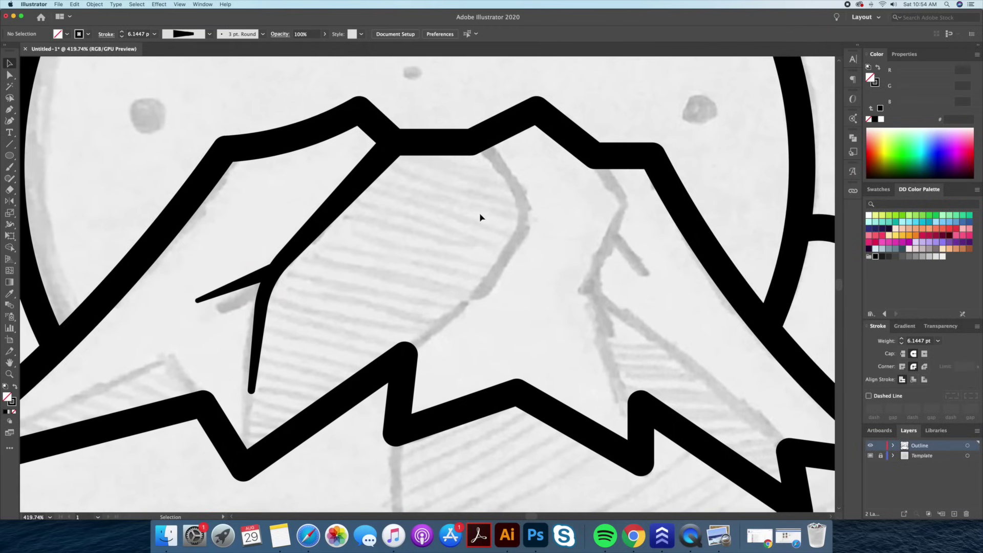
{"action": "key", "text": "o"}
{"action": "key", "text": "i"}
{"action": "key", "text": "p"}
{"action": "left_click", "coordinate": [471, 142]}
{"action": "left_click", "coordinate": [530, 209]}
{"action": "left_click", "coordinate": [445, 312]}
{"action": "key", "text": "i"}
{"action": "left_click", "coordinate": [444, 142]}
{"action": "key", "text": "v"}
Round the bend of the middle ridge line.
{"action": "left_click", "coordinate": [481, 195]}
{"action": "key", "text": "a"}
{"action": "left_click", "coordinate": [530, 208]}
{"action": "left_click_drag", "start_coordinate": [519, 209], "coordinate": [494, 218]}
{"action": "key", "text": "v"}
Taper the lower end of the middle ridge line with the Width tool and deselect it.
{"action": "key", "text": "shift+w"}
{"action": "left_click_drag", "start_coordinate": [456, 322], "coordinate": [448, 315]}
{"action": "key", "text": "v"}
{"action": "left_click", "coordinate": [473, 316]}
Draw the right ridge line with the Pen tool as three zigzag segments down from the right peak, matching the snow cap outline's stroke.
{"action": "scroll", "coordinate": [473, 316], "scroll_direction": "right", "scroll_amount": 3}
{"action": "key", "text": "p"}
{"action": "left_click", "coordinate": [437, 108]}
{"action": "left_click", "coordinate": [535, 186]}
{"action": "key", "text": "i"}
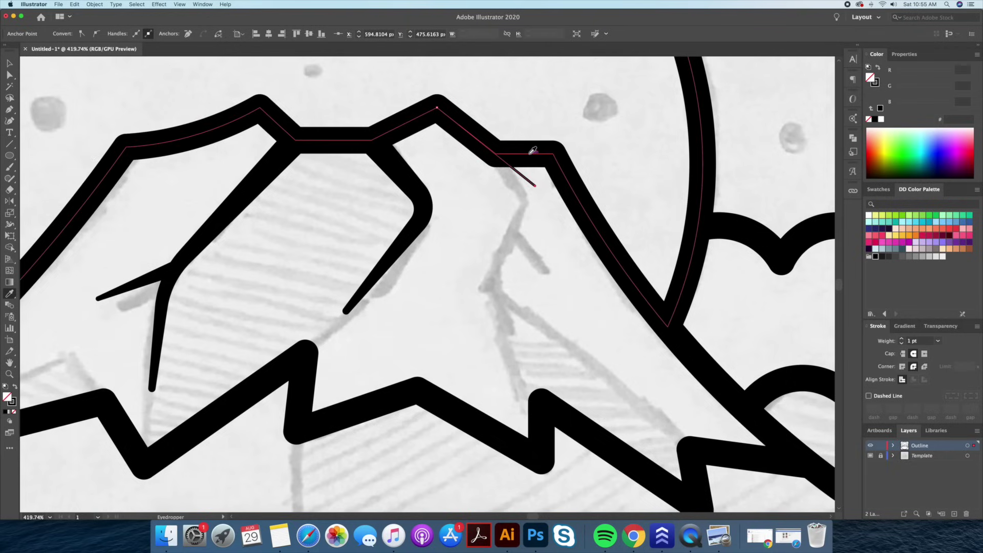
{"action": "left_click", "coordinate": [533, 152]}
{"action": "key", "text": "p"}
{"action": "left_click", "coordinate": [535, 185]}
{"action": "left_click", "coordinate": [470, 296]}
{"action": "key", "text": "super+z"}
{"action": "left_click", "coordinate": [446, 309]}
{"action": "left_click", "coordinate": [505, 357]}
{"action": "key", "text": "v"}
Move the right ridge line's start point onto the notch beside the right peak and round both of its bends.
{"action": "key", "text": "a"}
{"action": "left_click_drag", "start_coordinate": [437, 107], "coordinate": [496, 153]}
{"action": "left_click", "coordinate": [475, 188]}
{"action": "left_click", "coordinate": [530, 196]}
{"action": "left_click_drag", "start_coordinate": [527, 188], "coordinate": [502, 190]}
{"action": "left_click_drag", "start_coordinate": [452, 308], "coordinate": [477, 305]}
{"action": "key", "text": "v"}
{"action": "left_click", "coordinate": [484, 312]}
Taper the lower end of the right ridge line with the Width tool and deselect it.
{"action": "left_click", "coordinate": [481, 344]}
{"action": "key", "text": "shift+w"}
{"action": "mouse_move", "coordinate": [506, 357]}
{"action": "left_mouse_down"}
{"action": "mouse_move", "coordinate": [516, 298]}
{"action": "mouse_move", "coordinate": [586, 276]}
{"action": "left_mouse_up"}
{"action": "key", "text": "v"}
{"action": "left_click", "coordinate": [527, 345]}
Draw a short diagonal branch off the middle of the right ridge line with the Pen tool and match the ridge's stroke with the Eyedropper.
{"action": "key", "text": "z"}
{"action": "key", "text": "p"}
{"action": "left_click", "coordinate": [456, 218]}
{"action": "left_click", "coordinate": [530, 270]}
{"action": "key", "text": "v"}
{"action": "key", "text": "i"}
{"action": "left_click", "coordinate": [438, 242]}
{"action": "key", "text": "v"}
Taper the right ridge line's short branch toward its outer end with the Width tool and deselect it.
{"action": "key", "text": "shift+w"}
{"action": "left_click_drag", "start_coordinate": [456, 217], "coordinate": [462, 209]}
{"action": "left_click_drag", "start_coordinate": [529, 270], "coordinate": [515, 239]}
{"action": "key", "text": "super+shift+a"}
Slim the base of the right ridge line's branch to about 7.15 pt with the Width tool and deselect it.
{"action": "key", "text": "v"}
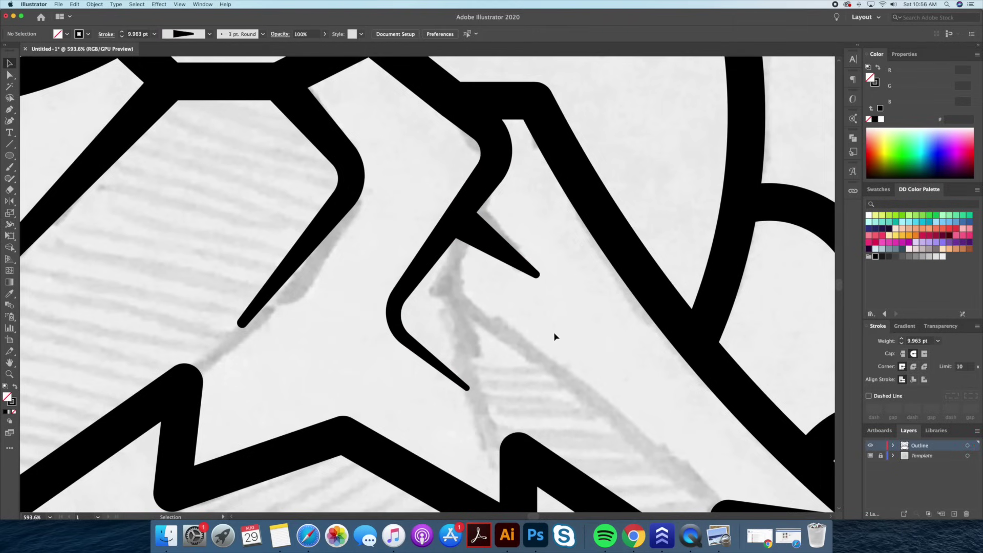
{"action": "left_click", "coordinate": [506, 258]}
{"action": "key", "text": "shift+w"}
{"action": "key", "text": "v"}
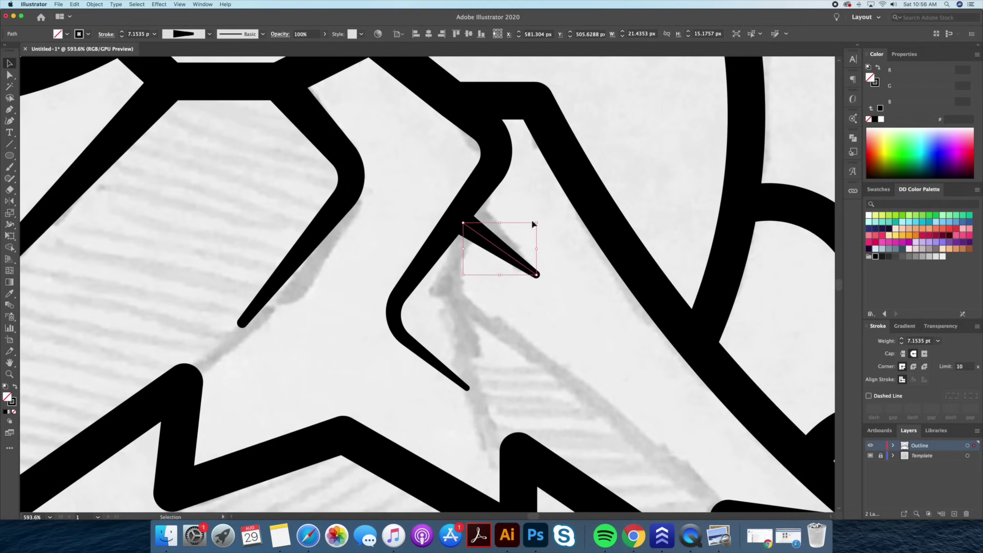
{"action": "left_click", "coordinate": [583, 312]}
Hide the Template layer so only the full badge outline is displayed on the artboard.
{"action": "key", "text": "z"}
{"action": "left_click_drag", "start_coordinate": [636, 256], "coordinate": [556, 287]}
{"action": "left_click", "coordinate": [469, 310], "text": "alt"}
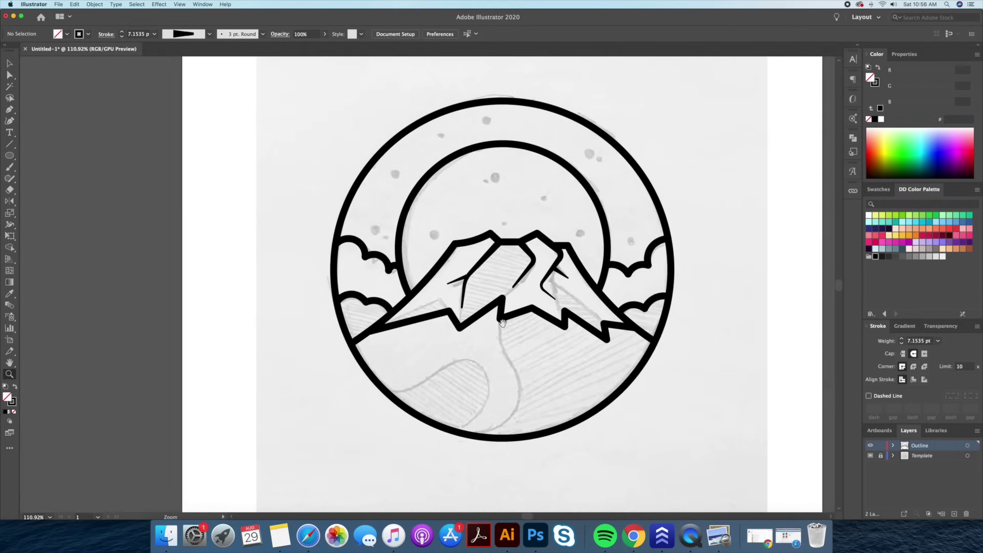
{"action": "left_click", "coordinate": [871, 456]}
{"action": "left_click_drag", "start_coordinate": [641, 373], "coordinate": [521, 354]}
{"action": "key", "text": "v"}
Float the DD Color Palette beside the artwork, enlarge it and show its swatches as medium thumbnails.
{"action": "left_click_drag", "start_coordinate": [919, 190], "coordinate": [693, 78]}
{"action": "left_click", "coordinate": [779, 78]}
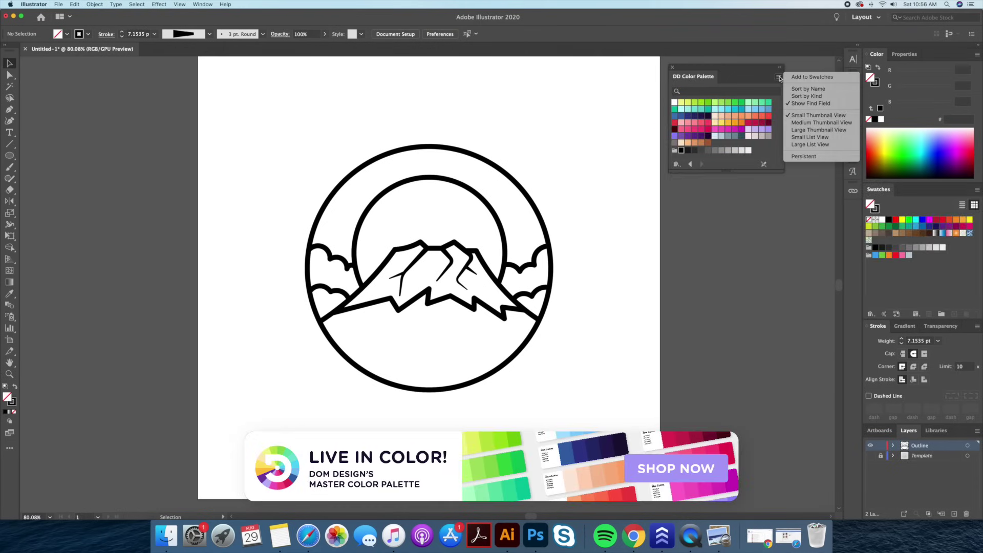
{"action": "left_click", "coordinate": [811, 130]}
{"action": "left_click_drag", "start_coordinate": [751, 173], "coordinate": [755, 348]}
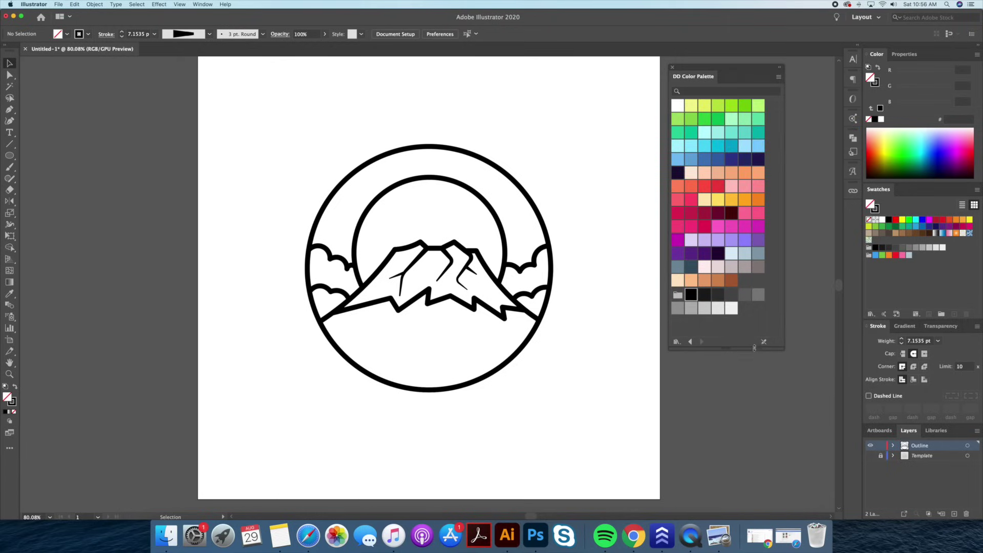
{"action": "left_click", "coordinate": [779, 77]}
{"action": "left_click", "coordinate": [802, 124]}
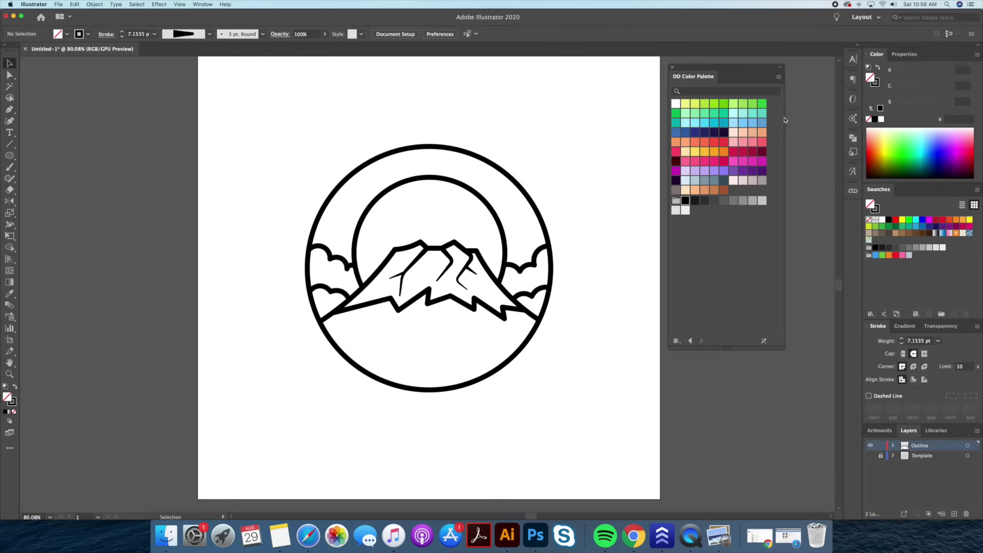
Create a new layer named Colour and place it beneath the Outline layer.
{"action": "left_click", "coordinate": [954, 514]}
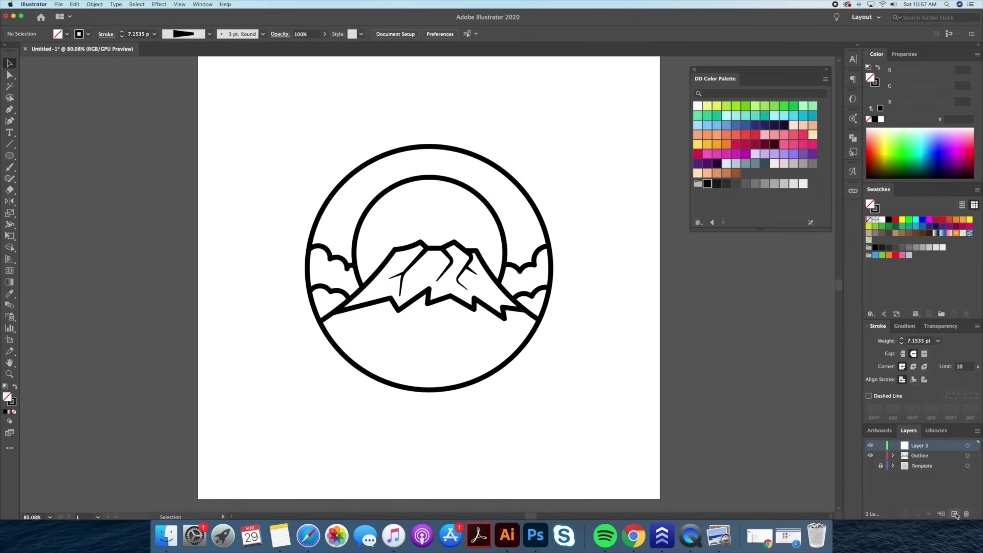
{"action": "double_click", "coordinate": [905, 447]}
{"action": "type", "text": "Colour"}
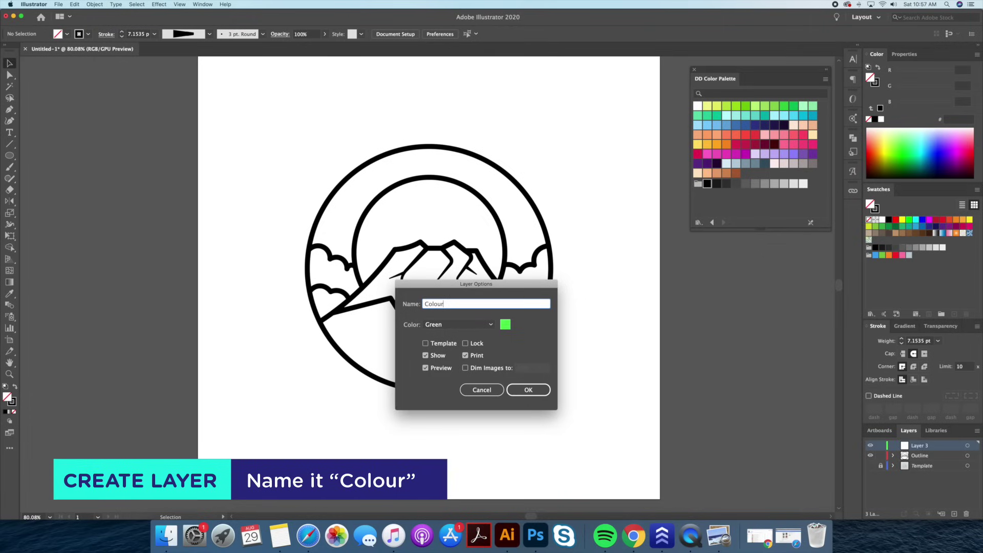
{"action": "key", "text": "Return"}
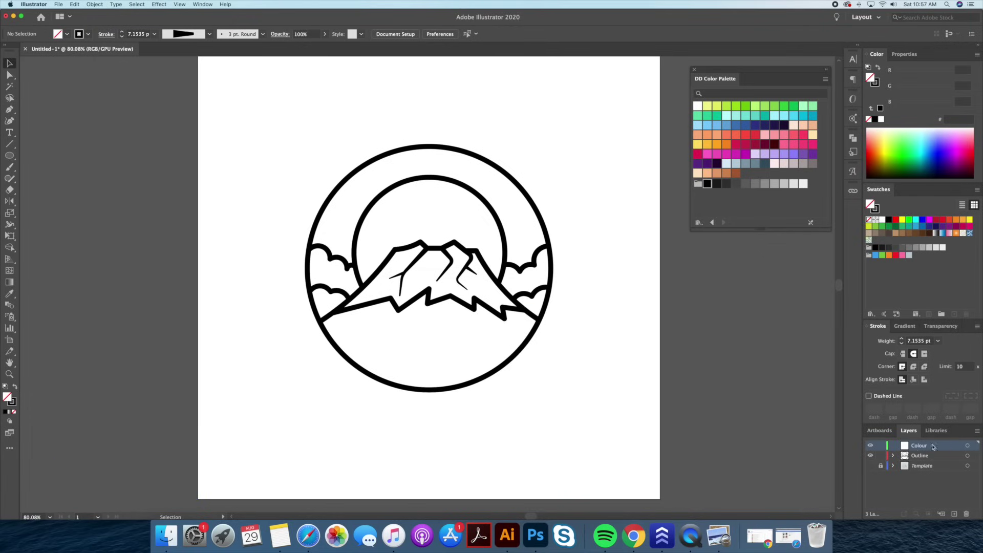
{"action": "left_click_drag", "start_coordinate": [921, 449], "coordinate": [921, 463]}
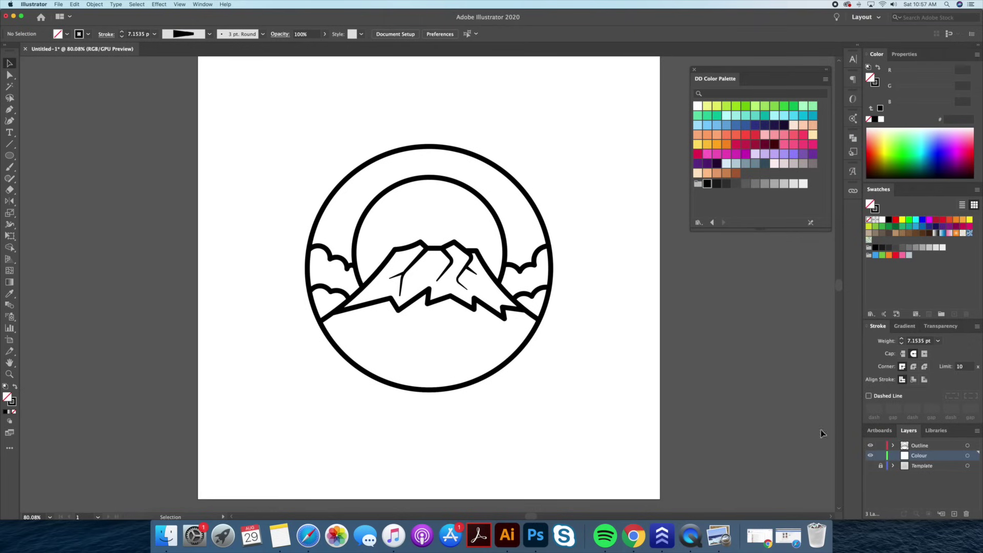
{"action": "scroll", "coordinate": [573, 348], "scroll_direction": "down", "scroll_amount": 1}
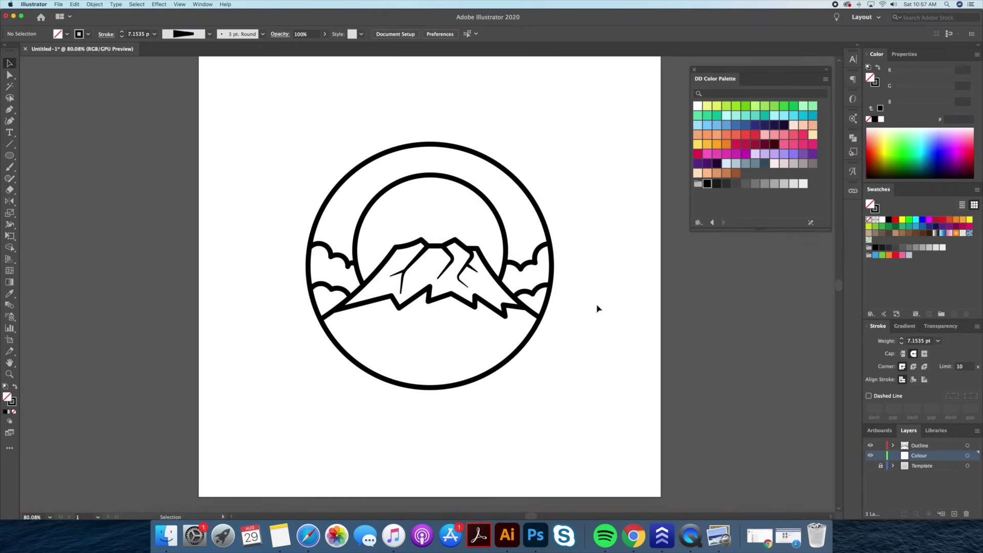
{"action": "left_click_drag", "start_coordinate": [578, 133], "coordinate": [248, 429]}
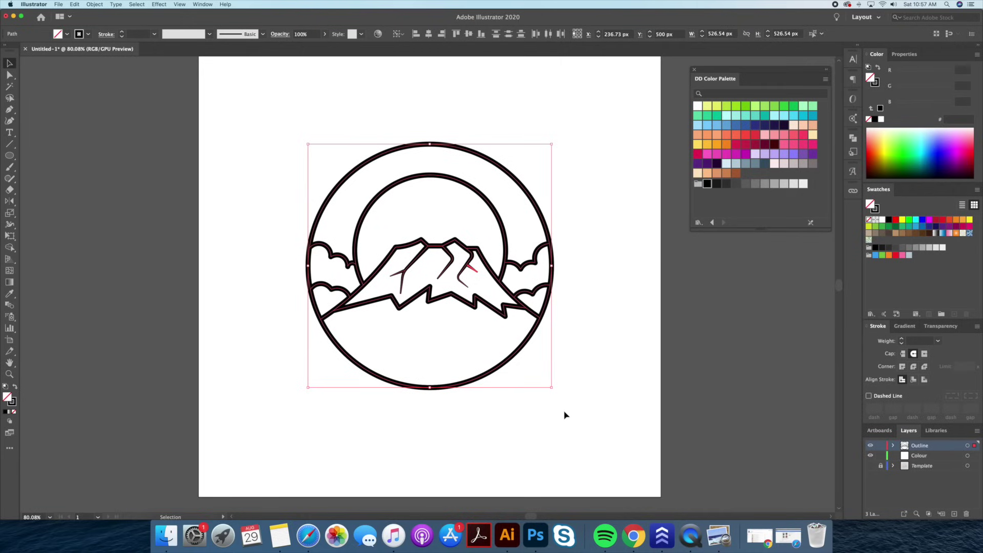
{"action": "left_click", "coordinate": [563, 411]}
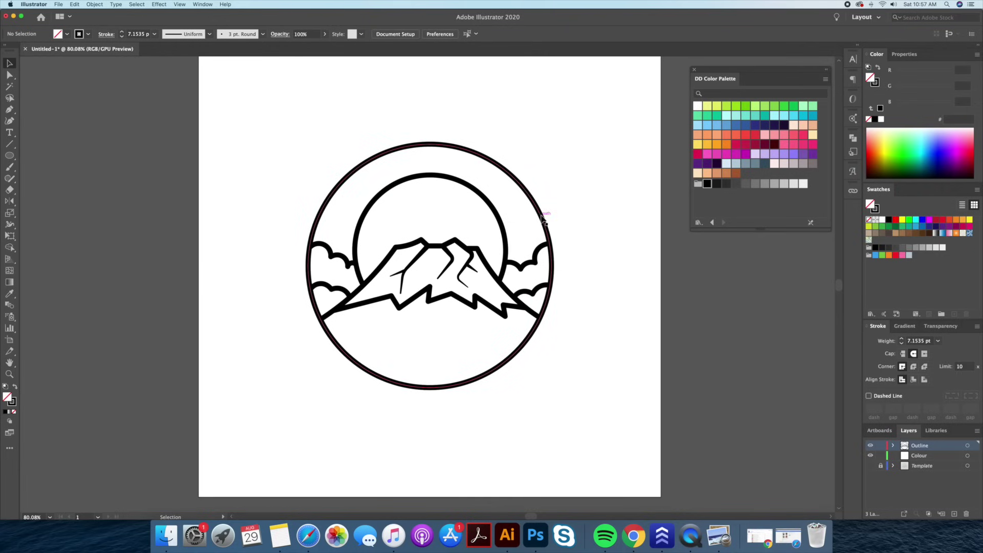
{"action": "scroll", "coordinate": [461, 164], "scroll_direction": "up", "scroll_amount": 2}
{"action": "left_click_drag", "start_coordinate": [505, 167], "coordinate": [367, 157]}
{"action": "key", "text": "super+z"}
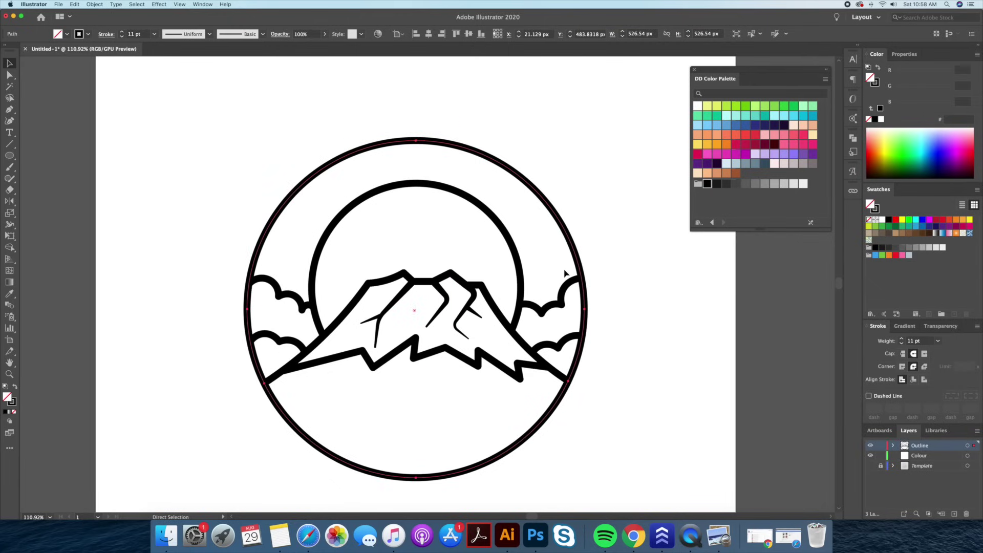
Copy the outer circle, paste the duplicate in place in front of the original, and clear the selection.
{"action": "left_click_drag", "start_coordinate": [671, 364], "coordinate": [659, 330]}
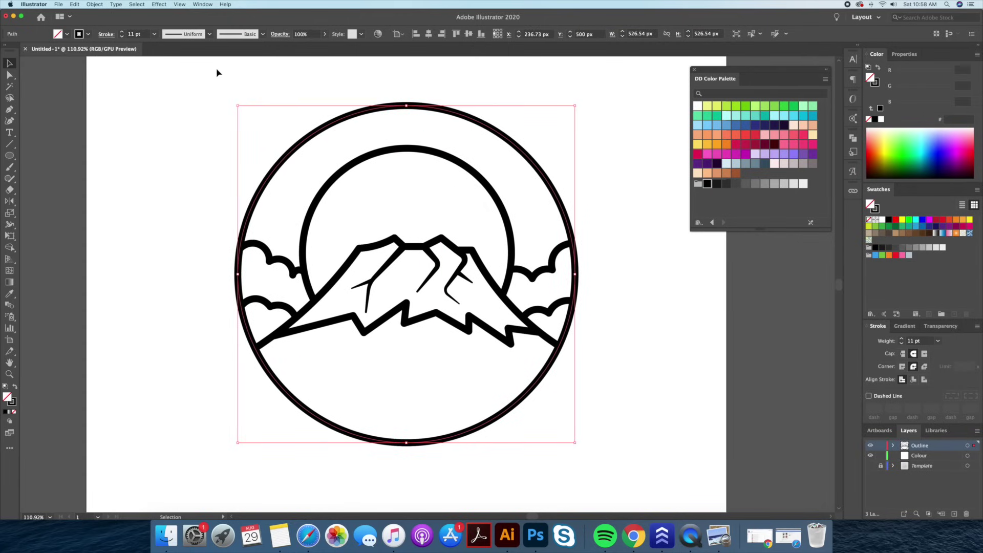
{"action": "left_click", "coordinate": [75, 5]}
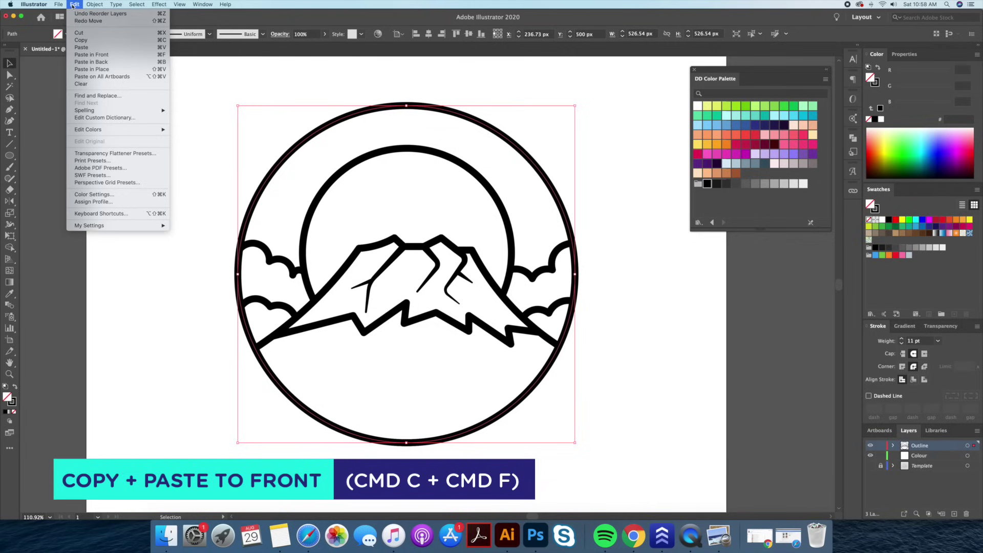
{"action": "left_click", "coordinate": [86, 41]}
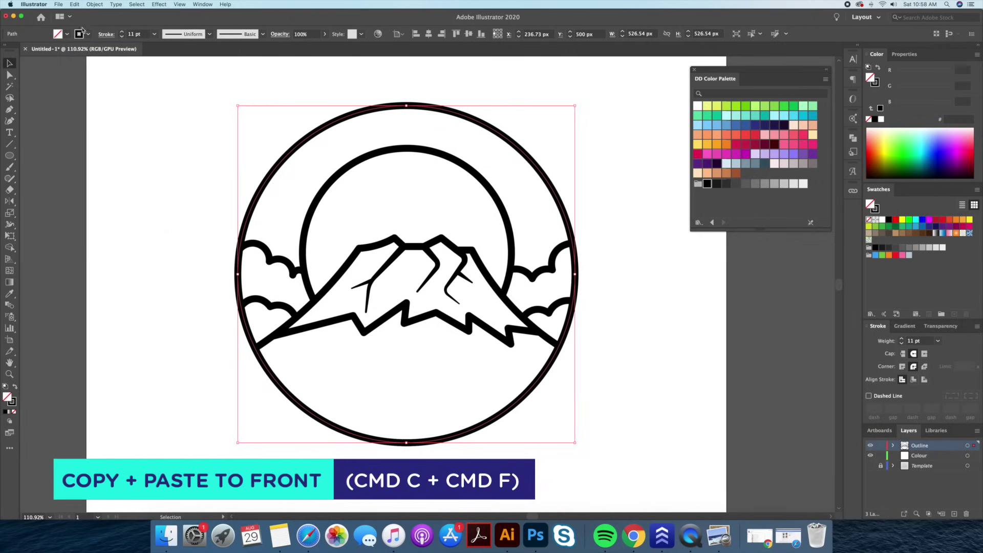
{"action": "left_click", "coordinate": [75, 4]}
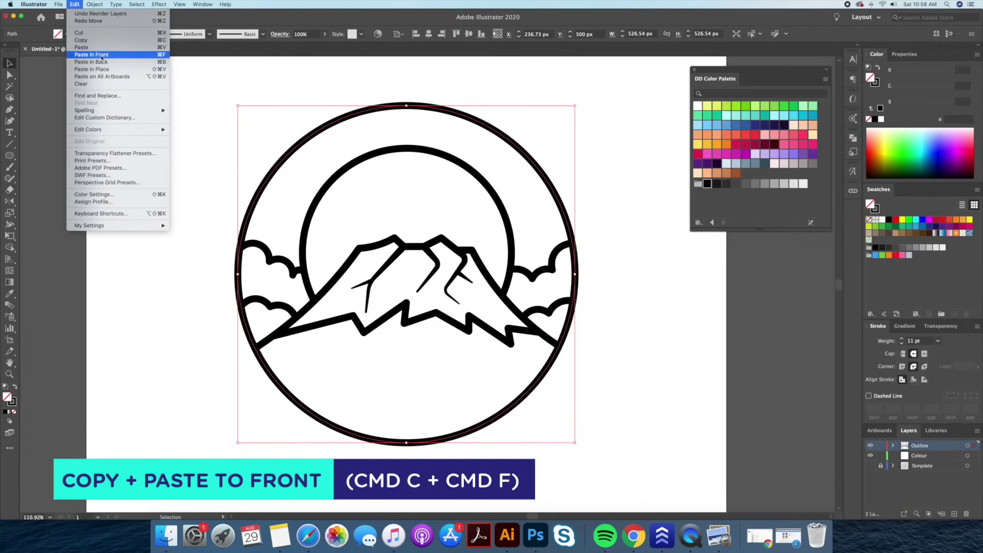
{"action": "left_click", "coordinate": [101, 55]}
{"action": "left_click", "coordinate": [160, 88]}
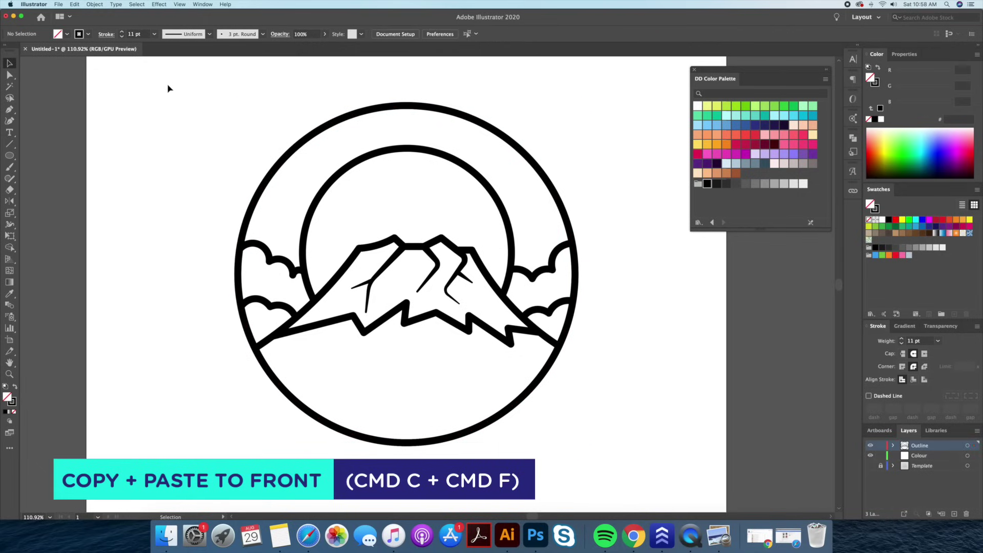
Move the duplicate circle aside from the badge to check the original beneath it, and undo the move.
{"action": "scroll", "coordinate": [279, 136], "scroll_direction": "left", "scroll_amount": 3}
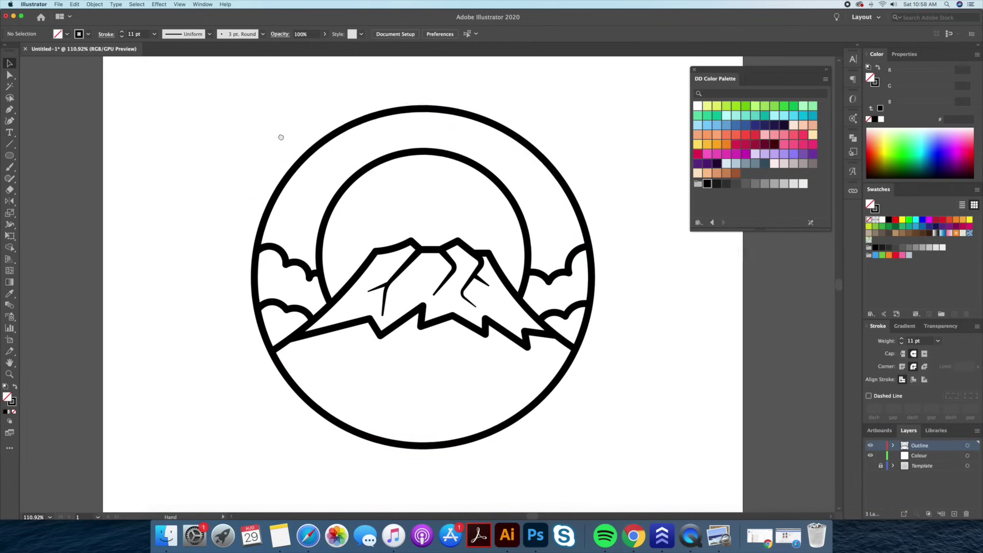
{"action": "left_click_drag", "start_coordinate": [359, 152], "coordinate": [225, 141]}
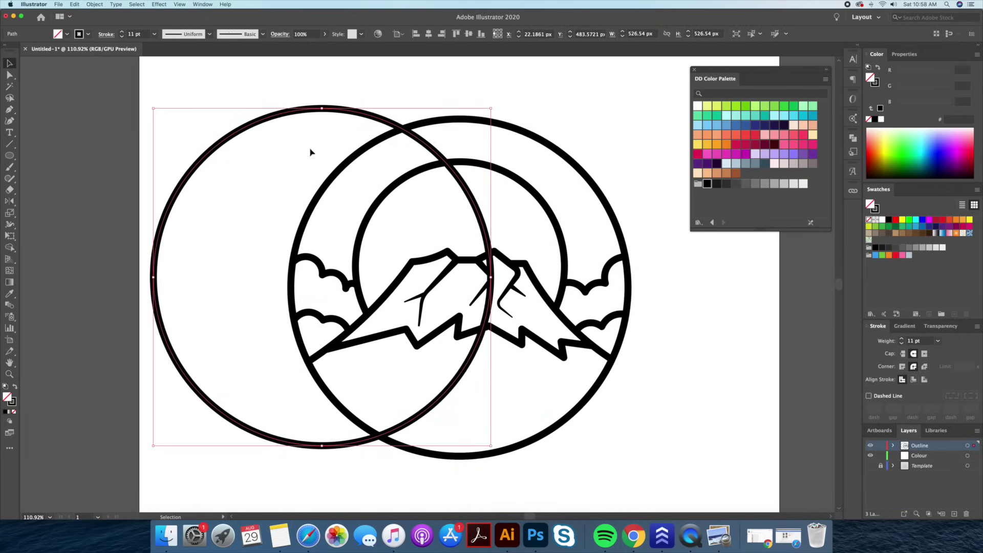
{"action": "key", "text": "cmd+z"}
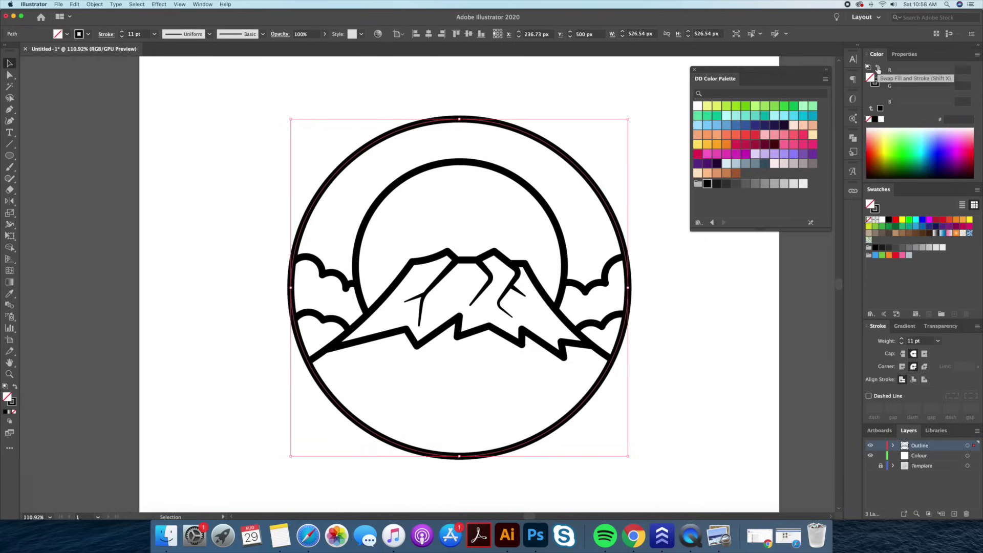
Give the duplicate outer circle a light cyan BDFFFD fill without a stroke and move it to the Colour layer.
{"action": "left_click", "coordinate": [878, 68]}
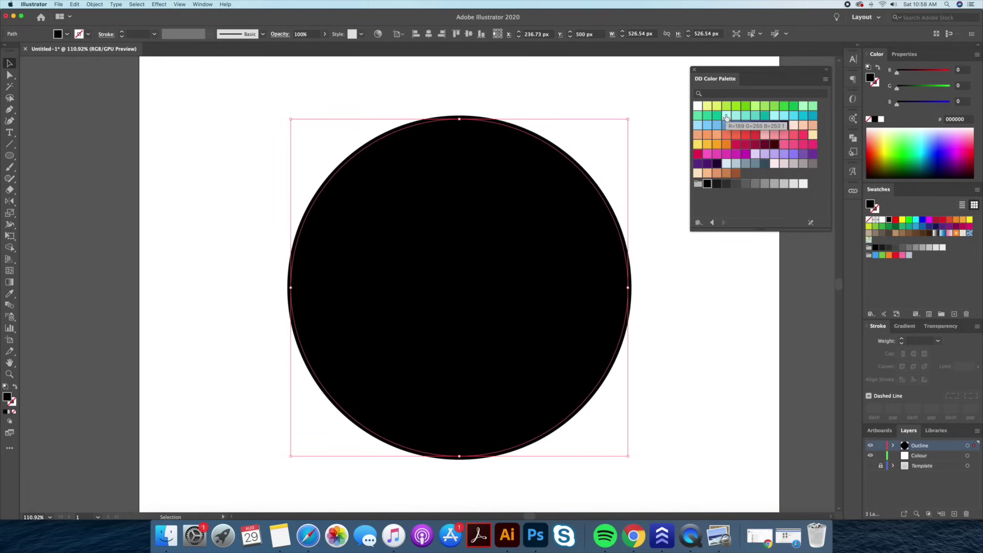
{"action": "left_click", "coordinate": [726, 117]}
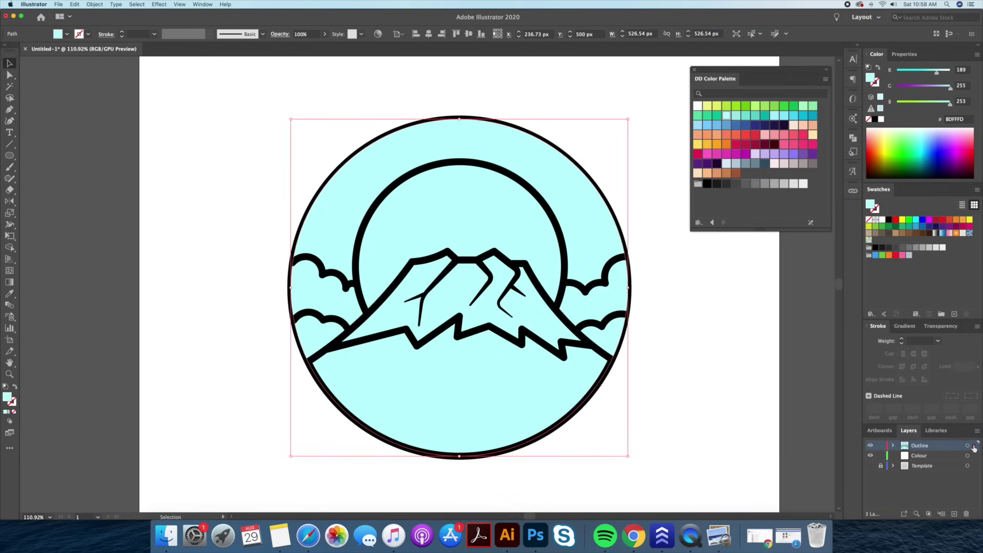
{"action": "left_click_drag", "start_coordinate": [975, 445], "coordinate": [975, 457]}
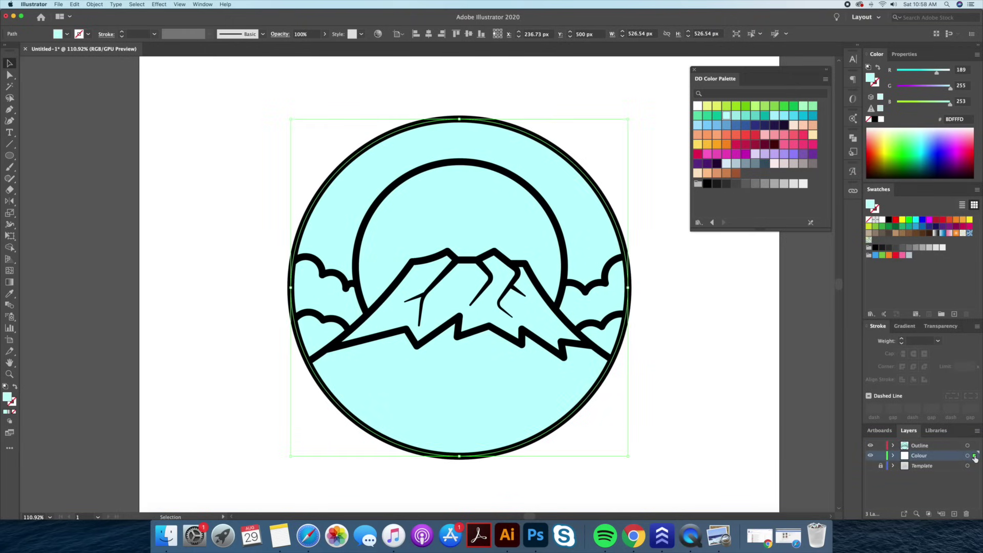
Lock and hide the Outline layer so only the cyan circle shows, and clear the selection.
{"action": "left_click", "coordinate": [881, 446]}
{"action": "left_click", "coordinate": [871, 446]}
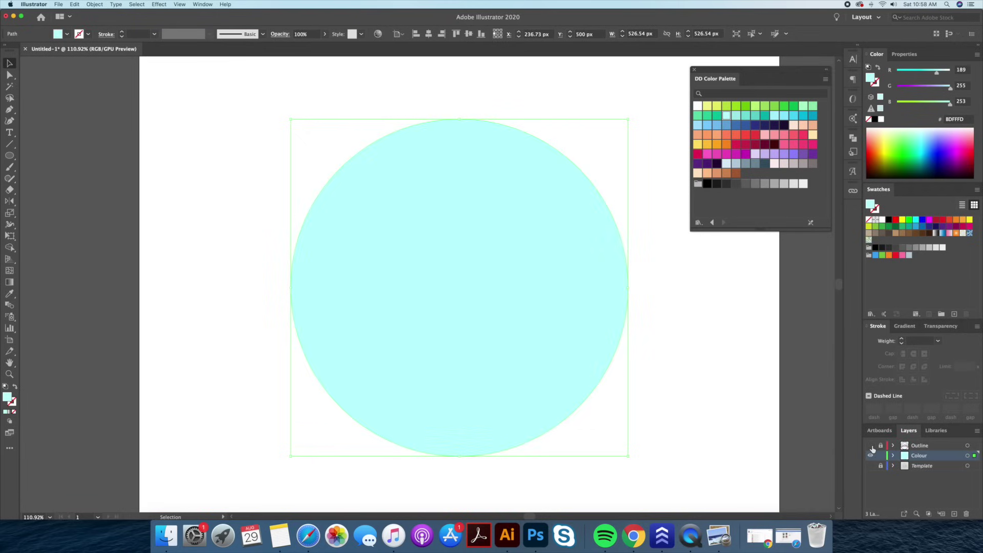
{"action": "left_click", "coordinate": [730, 383]}
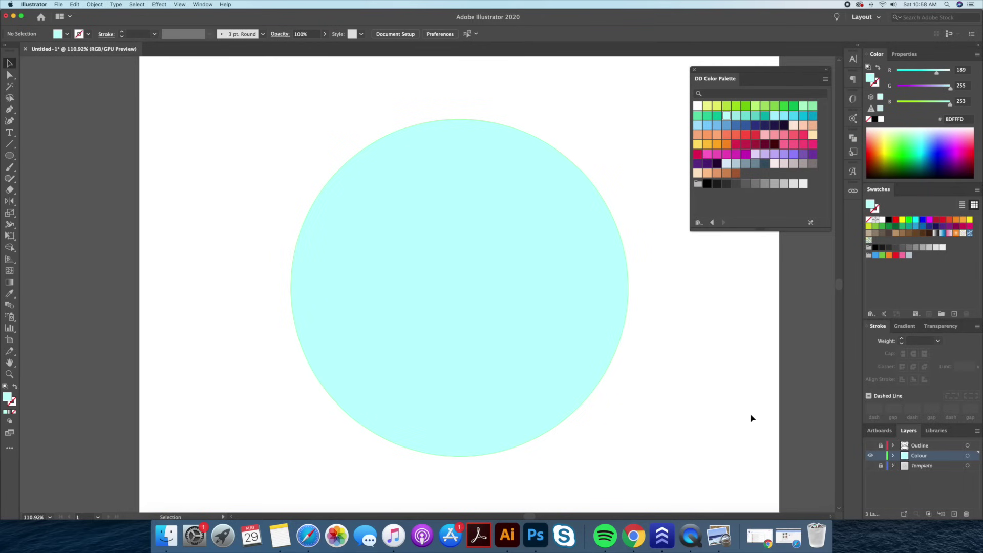
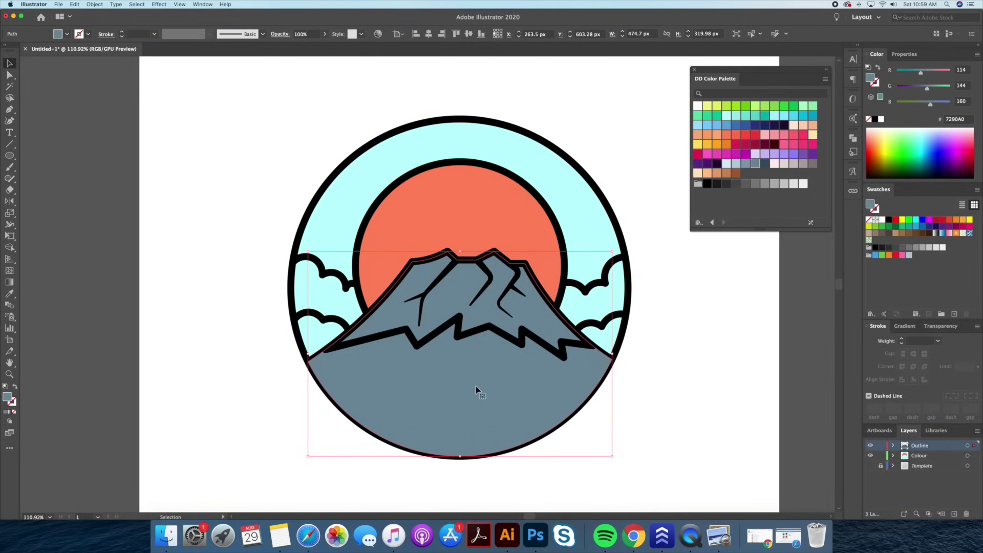
Give a copy of the snowcap shape a light grey F2F2F2 fill without a stroke and move it to the Colour layer.
{"action": "left_click", "coordinate": [559, 355]}
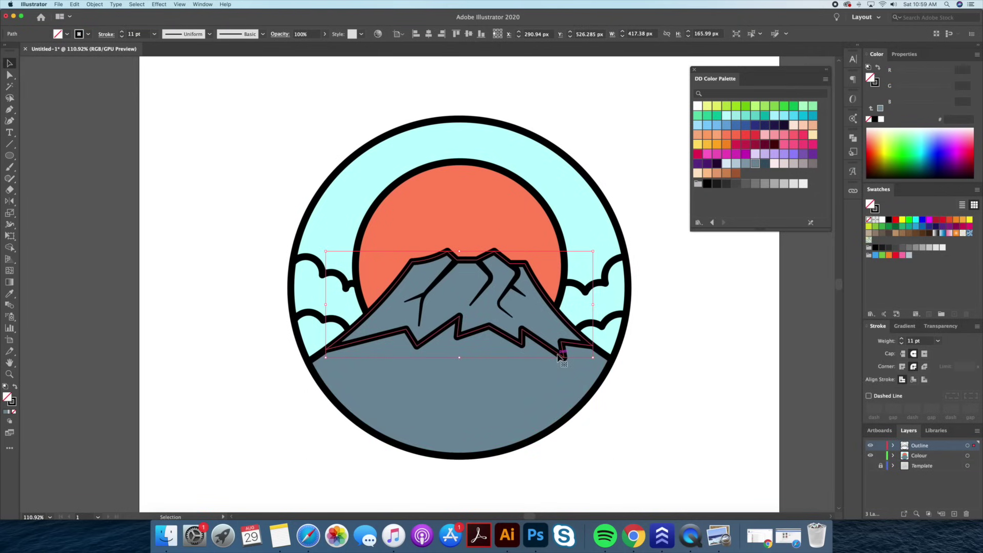
{"action": "left_click", "coordinate": [879, 70]}
{"action": "left_click", "coordinate": [803, 183]}
{"action": "left_click_drag", "start_coordinate": [975, 449], "coordinate": [975, 455]}
{"action": "left_click", "coordinate": [701, 427]}
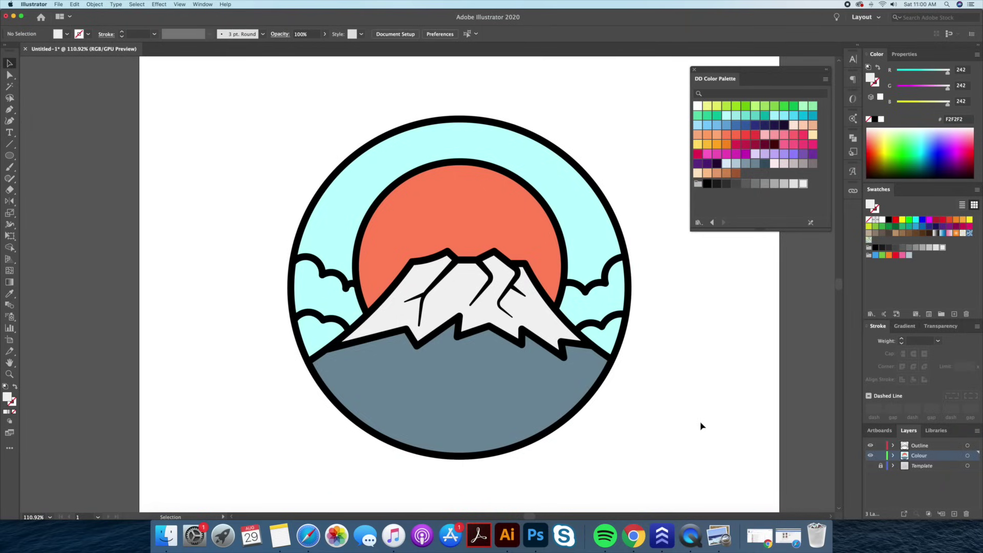
Inspect the badge with the Outline and Colour layers hidden in turn, undoing the trial moves of the snowcap and mountain fills.
{"action": "left_click", "coordinate": [871, 446]}
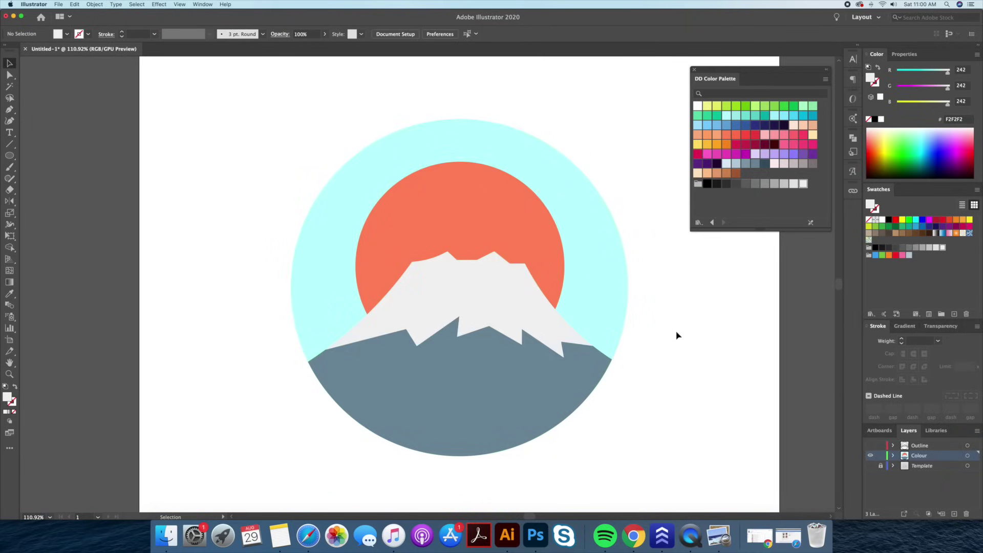
{"action": "left_click_drag", "start_coordinate": [541, 332], "coordinate": [445, 312]}
{"action": "left_click_drag", "start_coordinate": [532, 384], "coordinate": [481, 410]}
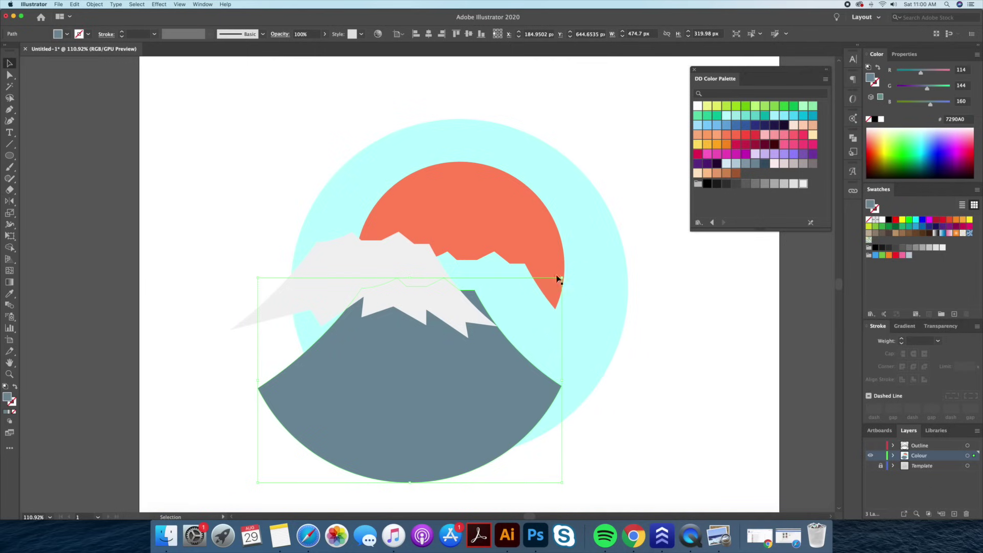
{"action": "key", "text": "super+z"}
{"action": "key", "text": "super+z"}
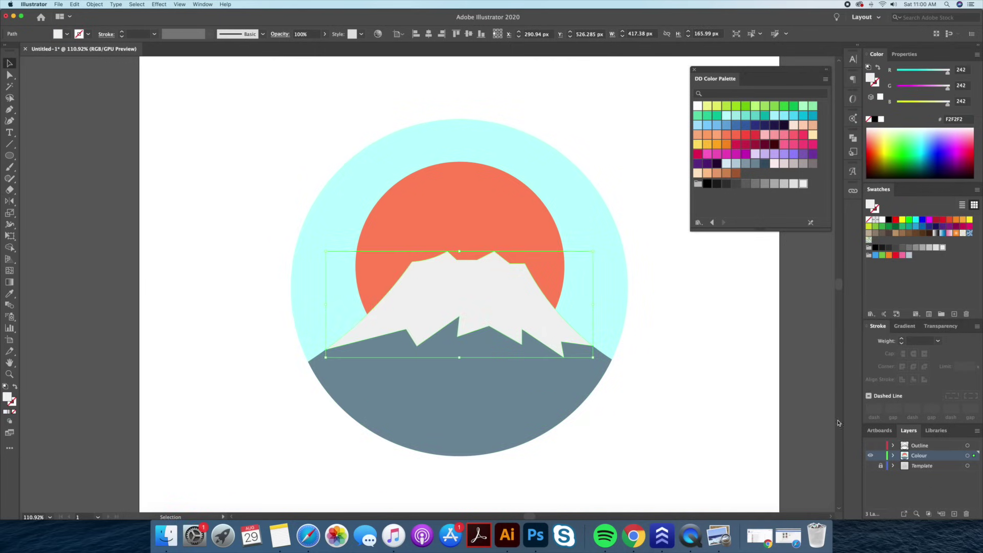
{"action": "left_click", "coordinate": [870, 446]}
{"action": "left_click", "coordinate": [871, 457]}
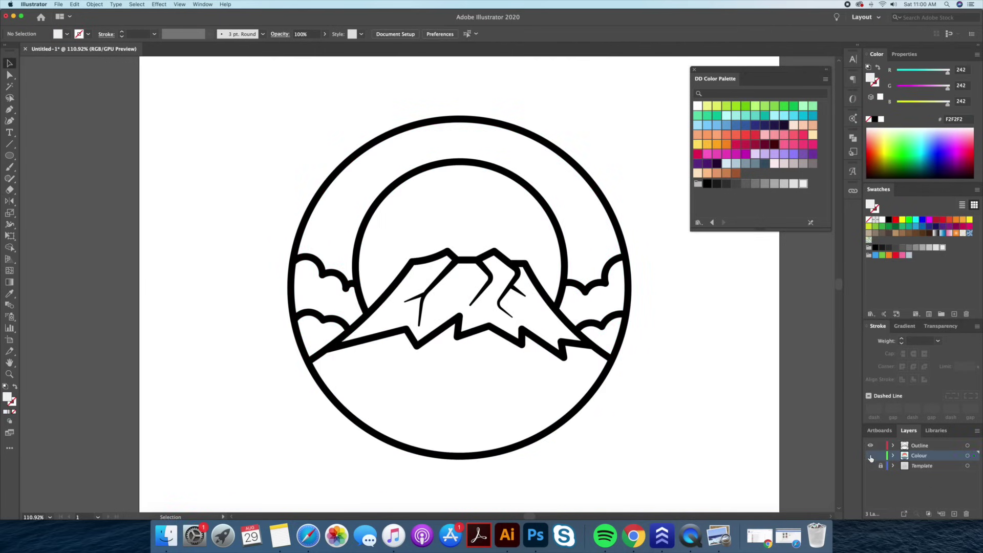
{"action": "left_click", "coordinate": [871, 456]}
Try moving the right side's upper cloud line out of the badge, undo the move, and clear the selection.
{"action": "scroll", "coordinate": [735, 443], "scroll_direction": "right", "scroll_amount": 2}
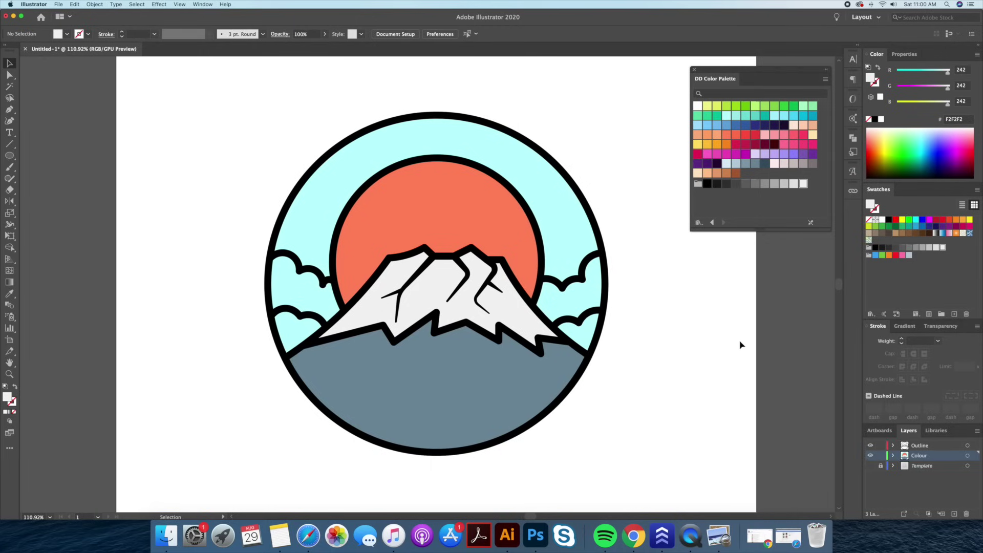
{"action": "left_click_drag", "start_coordinate": [588, 279], "coordinate": [614, 264]}
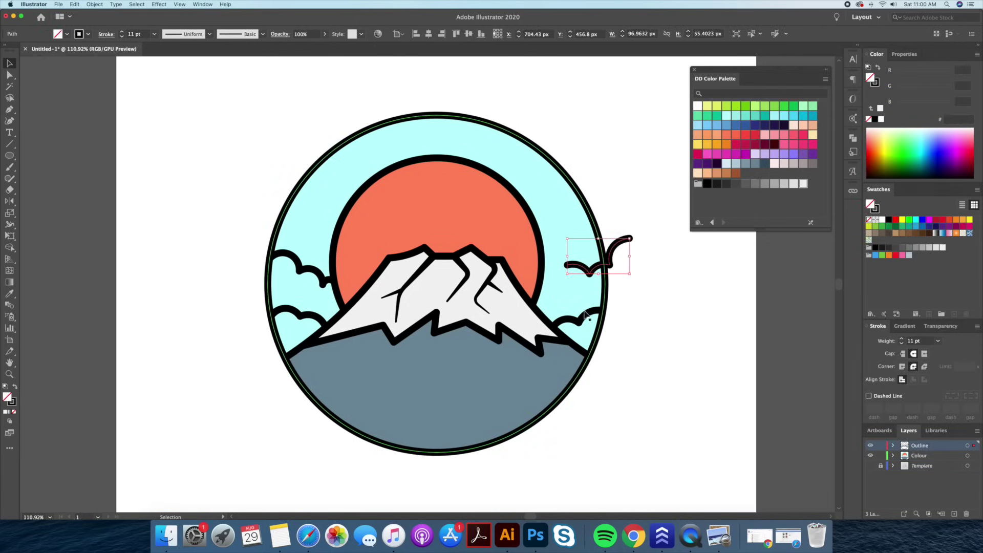
{"action": "key", "text": "super+z"}
{"action": "left_click", "coordinate": [628, 236]}
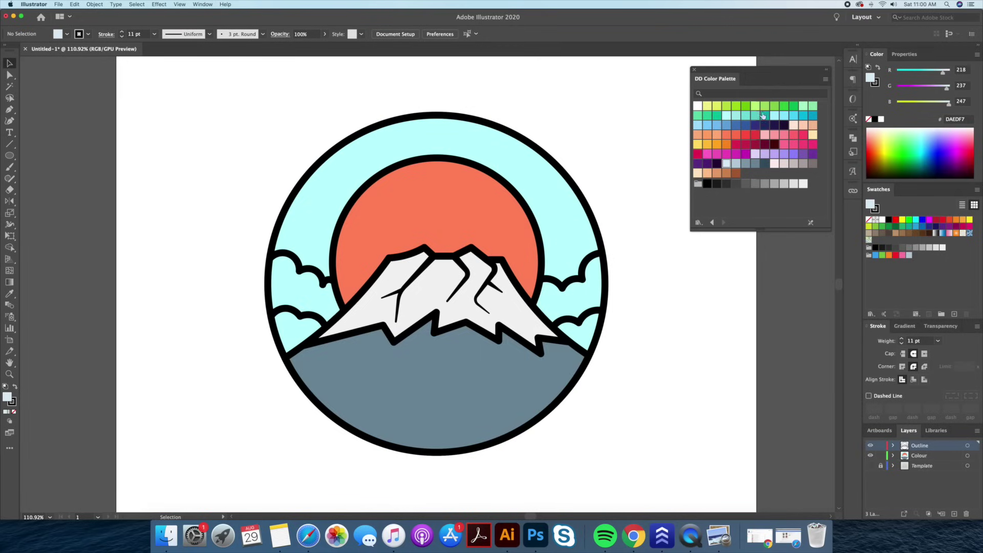
Set up a pale blue DAEDF7 fill with no stroke, lock the Outline layer, and make the Colour layer active.
{"action": "left_click", "coordinate": [878, 85]}
{"action": "left_click", "coordinate": [869, 120]}
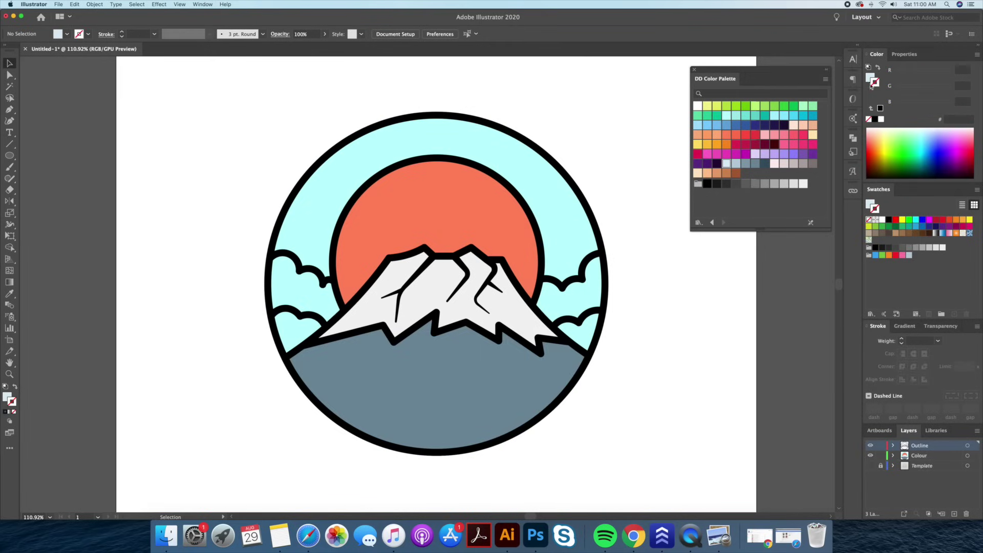
{"action": "left_click", "coordinate": [871, 76]}
{"action": "left_click", "coordinate": [905, 455]}
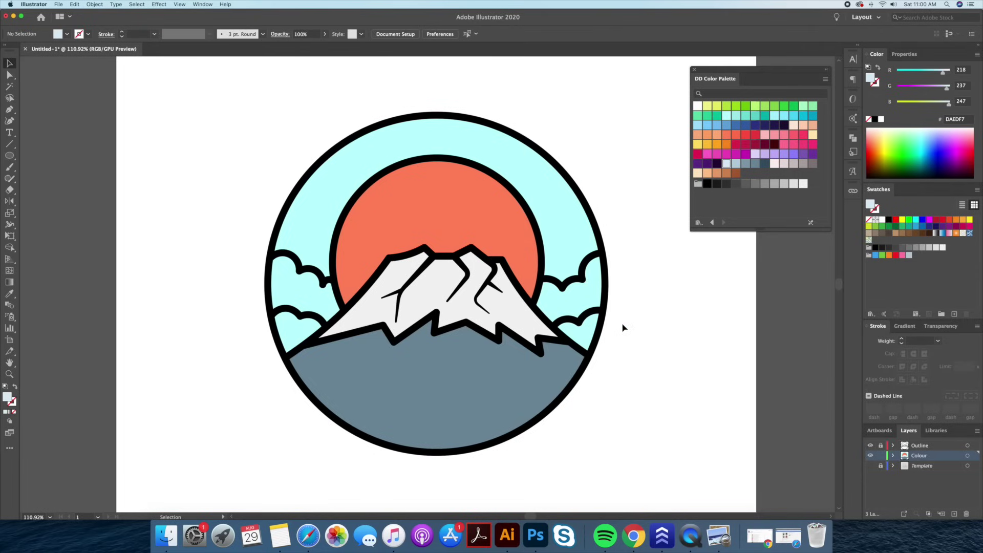
Start the right cloud's fill shape with the Pen tool, tracing from the mountain slope along the sun and upper cloud line to the outer circle.
{"action": "key", "text": "z"}
{"action": "left_click_drag", "start_coordinate": [588, 357], "coordinate": [690, 343]}
{"action": "key", "text": "space"}
{"action": "left_click_drag", "start_coordinate": [573, 295], "coordinate": [533, 351]}
{"action": "left_click_drag", "start_coordinate": [439, 306], "coordinate": [418, 310]}
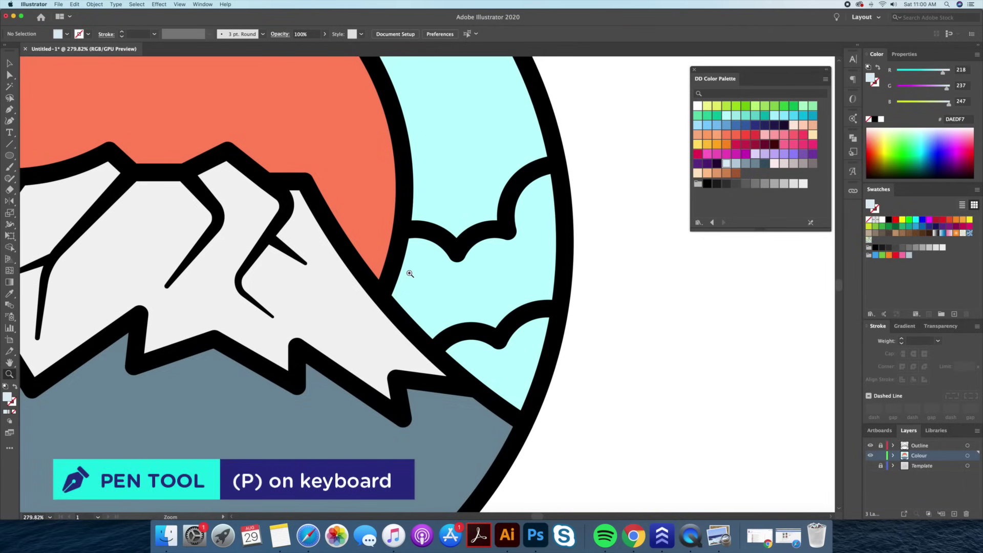
{"action": "left_click", "coordinate": [383, 292]}
{"action": "left_click", "coordinate": [401, 227]}
{"action": "left_click_drag", "start_coordinate": [457, 253], "coordinate": [474, 284]}
{"action": "left_click", "coordinate": [457, 253]}
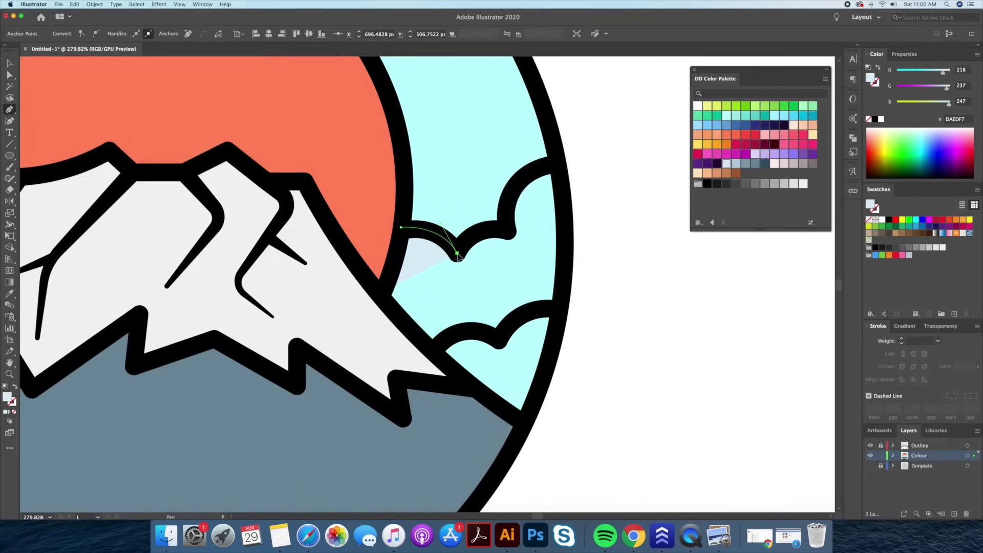
{"action": "left_click_drag", "start_coordinate": [508, 232], "coordinate": [538, 248]}
{"action": "left_click", "coordinate": [509, 232], "text": "alt"}
{"action": "left_click_drag", "start_coordinate": [558, 164], "coordinate": [627, 160]}
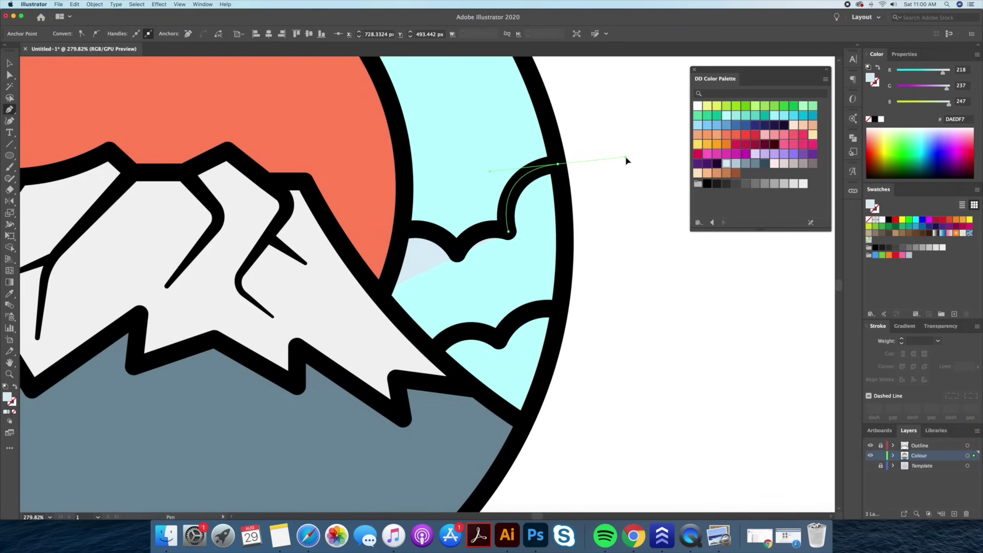
{"action": "left_click", "coordinate": [558, 163], "text": "alt"}
Continue the right cloud's path down the outer circle and back along the lower cloud line, closing it at the mountain slope.
{"action": "left_click_drag", "start_coordinate": [560, 306], "coordinate": [546, 369]}
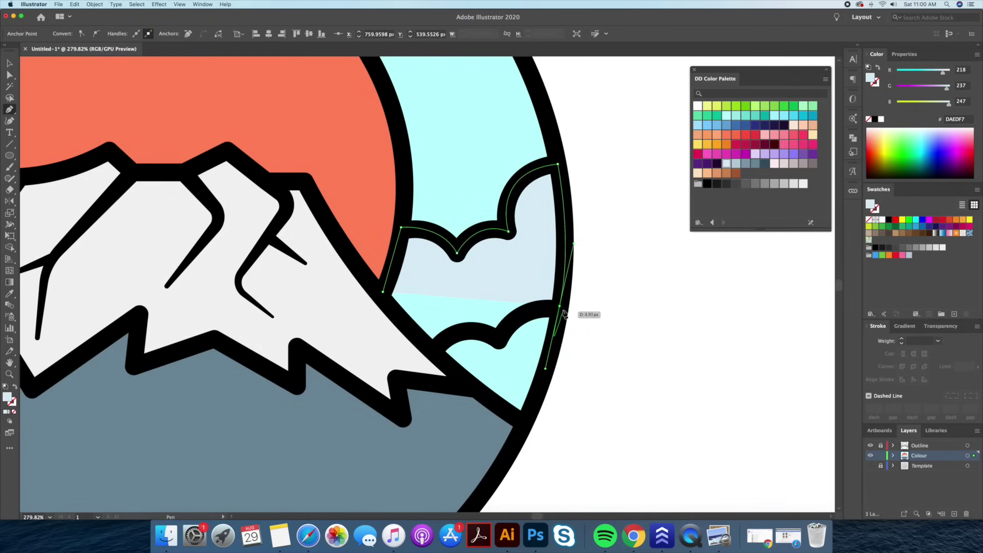
{"action": "left_click", "coordinate": [560, 306], "text": "alt"}
{"action": "left_click_drag", "start_coordinate": [504, 342], "coordinate": [503, 342]}
{"action": "left_click_drag", "start_coordinate": [500, 375], "coordinate": [501, 376]}
{"action": "left_click", "coordinate": [503, 342], "text": "alt"}
{"action": "left_click_drag", "start_coordinate": [434, 352], "coordinate": [410, 395]}
{"action": "left_click", "coordinate": [434, 353], "text": "alt"}
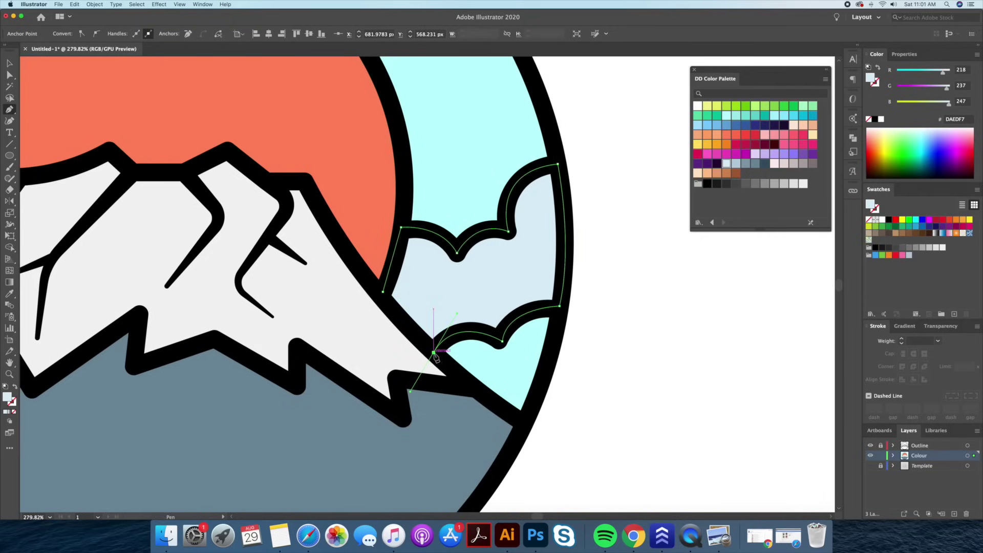
{"action": "left_click", "coordinate": [383, 291]}
Try moving the right cloud's fill shape aside, undo the move, and clear the selection.
{"action": "key", "text": "v"}
{"action": "left_click_drag", "start_coordinate": [438, 310], "coordinate": [551, 357]}
{"action": "key", "text": "super+z"}
{"action": "left_click", "coordinate": [644, 402]}
Recolour the right cloud's fill shape white (FFFFFF) and deselect it.
{"action": "key", "text": "z"}
{"action": "key", "text": "v"}
{"action": "left_click", "coordinate": [563, 310]}
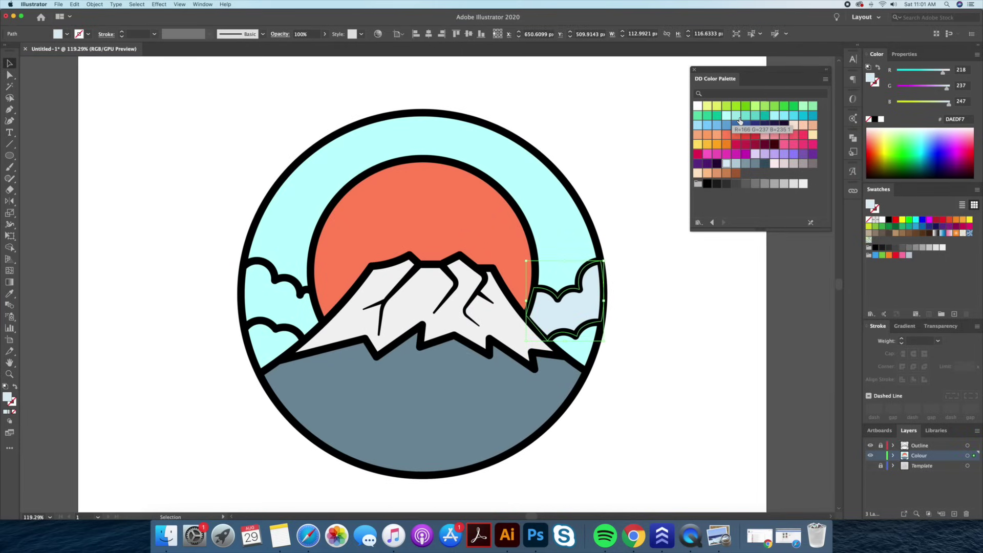
{"action": "left_click", "coordinate": [882, 220]}
{"action": "left_click", "coordinate": [647, 292]}
Start the left cloud's fill shape with the Pen tool, tracing its upper edge from the sun's outline to the outer circle.
{"action": "key", "text": "z"}
{"action": "left_click_drag", "start_coordinate": [245, 280], "coordinate": [384, 257]}
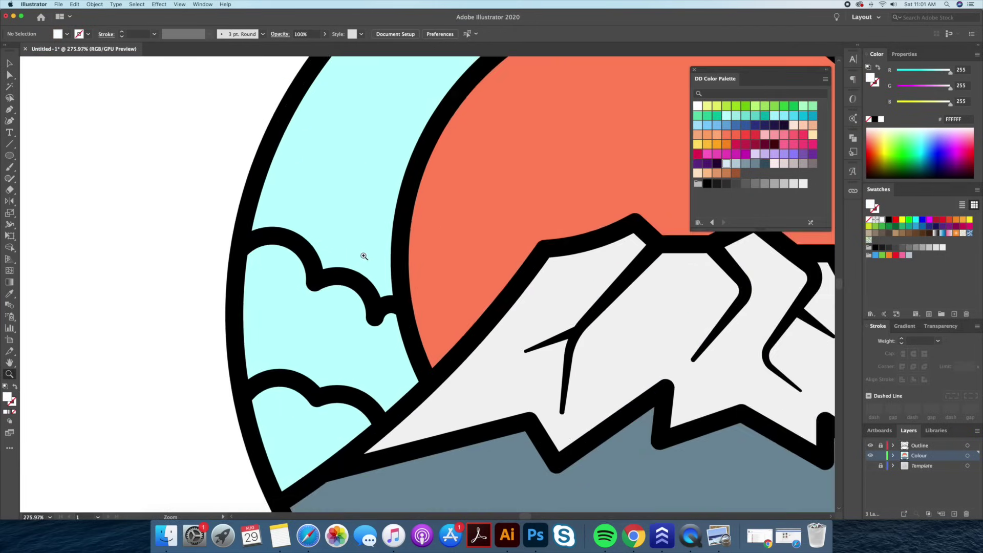
{"action": "key", "text": "p"}
{"action": "left_click", "coordinate": [435, 310]}
{"action": "left_click_drag", "start_coordinate": [404, 322], "coordinate": [397, 340]}
{"action": "left_click", "coordinate": [404, 323]}
{"action": "left_click_drag", "start_coordinate": [330, 282], "coordinate": [275, 312]}
{"action": "left_click", "coordinate": [329, 282]}
{"action": "left_click_drag", "start_coordinate": [239, 240], "coordinate": [157, 296]}
{"action": "left_click", "coordinate": [240, 240]}
Continue the left cloud's path down the outer circle, along the lower cloud line and up the mountain slope, then close and deselect it.
{"action": "left_click_drag", "start_coordinate": [244, 406], "coordinate": [272, 489]}
{"action": "left_click", "coordinate": [244, 406]}
{"action": "left_click", "coordinate": [247, 413]}
{"action": "left_click", "coordinate": [332, 424]}
{"action": "left_click_drag", "start_coordinate": [332, 424], "coordinate": [428, 512]}
{"action": "left_click", "coordinate": [412, 452]}
{"action": "left_click", "coordinate": [469, 399]}
{"action": "left_click_drag", "start_coordinate": [435, 303], "coordinate": [307, 256]}
{"action": "key", "text": "super+shift+a"}
Recolour the upper cloud fills on both sides of the mountain pale pink FFEEEE and deselect them.
{"action": "key", "text": "z"}
{"action": "scroll", "coordinate": [711, 334], "scroll_direction": "right", "scroll_amount": 4}
{"action": "left_click", "coordinate": [784, 164]}
{"action": "scroll", "coordinate": [636, 328], "scroll_direction": "up", "scroll_amount": 2}
{"action": "key", "text": "v"}
{"action": "left_click", "coordinate": [576, 278]}
{"action": "left_click", "coordinate": [774, 164]}
{"action": "key", "text": "ctrl+shift+a"}
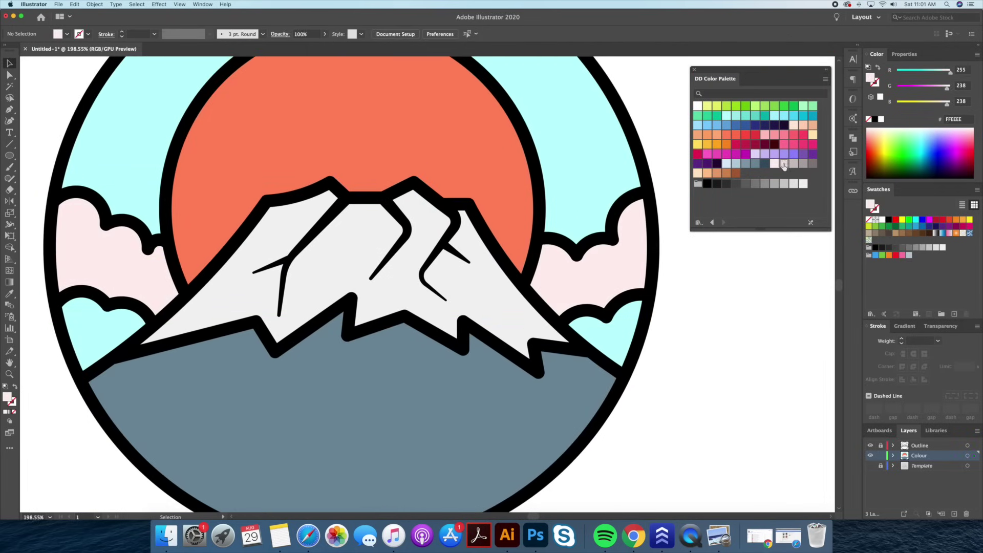
Draw a closed fill shape in dusty pink EADCDC with the Pen tool for the lower cloud on the mountain's right side.
{"action": "scroll", "coordinate": [649, 336], "scroll_direction": "up", "scroll_amount": 4}
{"action": "key", "text": "p"}
{"action": "left_click", "coordinate": [465, 306]}
{"action": "left_click_drag", "start_coordinate": [562, 291], "coordinate": [625, 332]}
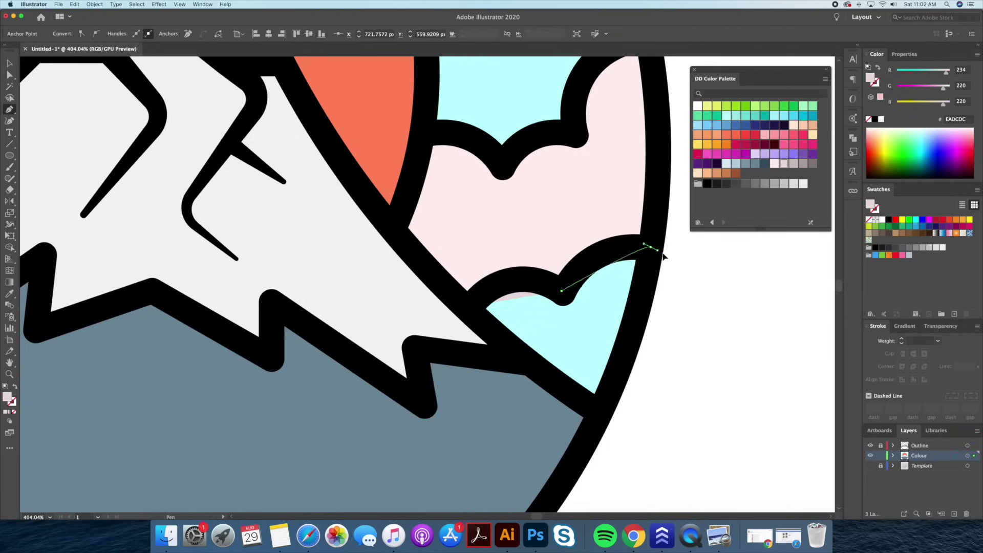
{"action": "left_click", "coordinate": [600, 406]}
{"action": "left_click", "coordinate": [465, 307]}
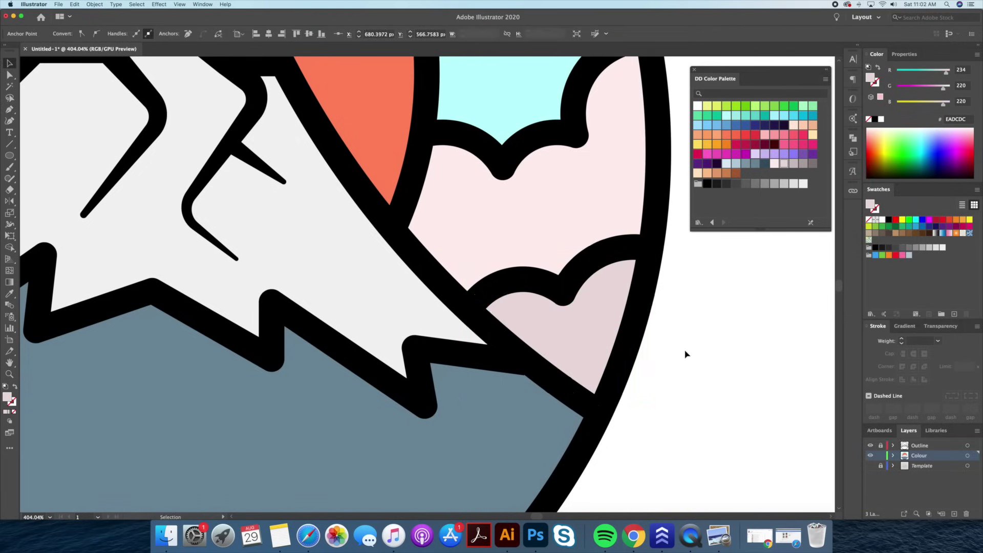
Draw a closed fill shape in dusty pink EADCDC for the lower cloud on the mountain's left side, then deselect it.
{"action": "scroll", "coordinate": [685, 351], "scroll_direction": "down", "scroll_amount": 4}
{"action": "scroll", "coordinate": [425, 297], "scroll_direction": "up", "scroll_amount": 3}
{"action": "left_click", "coordinate": [492, 296]}
{"action": "left_click", "coordinate": [373, 385]}
{"action": "left_click_drag", "start_coordinate": [334, 258], "coordinate": [328, 208]}
{"action": "left_click", "coordinate": [418, 264]}
{"action": "left_click_drag", "start_coordinate": [493, 296], "coordinate": [509, 352]}
{"action": "key", "text": "super+shift+a"}
{"action": "key", "text": "z"}
{"action": "left_click_drag", "start_coordinate": [212, 320], "coordinate": [154, 320]}
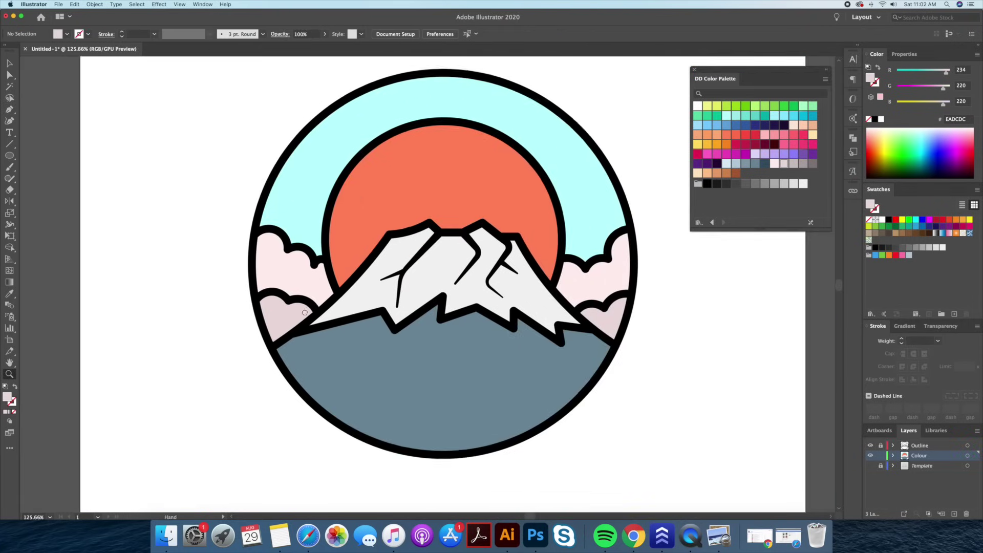
Show the Template layer's sketch and hide the Colour layer.
{"action": "scroll", "coordinate": [428, 284], "scroll_direction": "right", "scroll_amount": 2}
{"action": "left_click", "coordinate": [870, 465]}
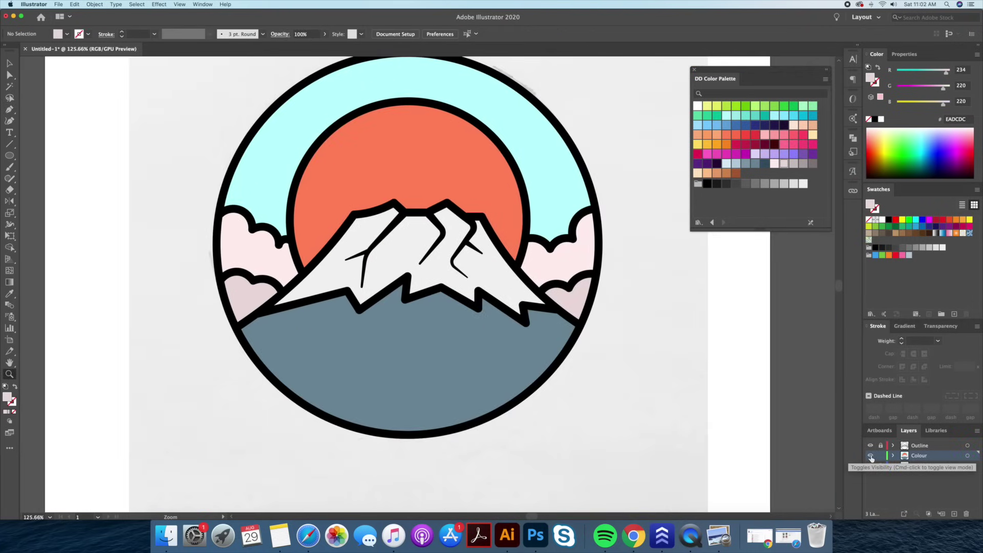
{"action": "left_click", "coordinate": [871, 456]}
{"action": "left_click", "coordinate": [870, 456]}
{"action": "left_click", "coordinate": [871, 456]}
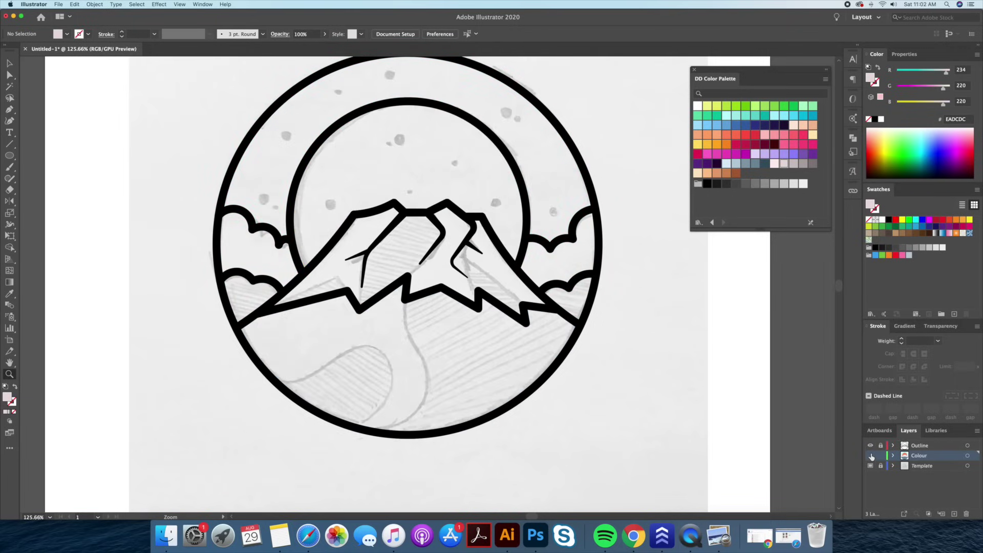
Set the fill to black and add a new layer named Shadows between the Outline and Colour layers.
{"action": "left_click", "coordinate": [876, 119]}
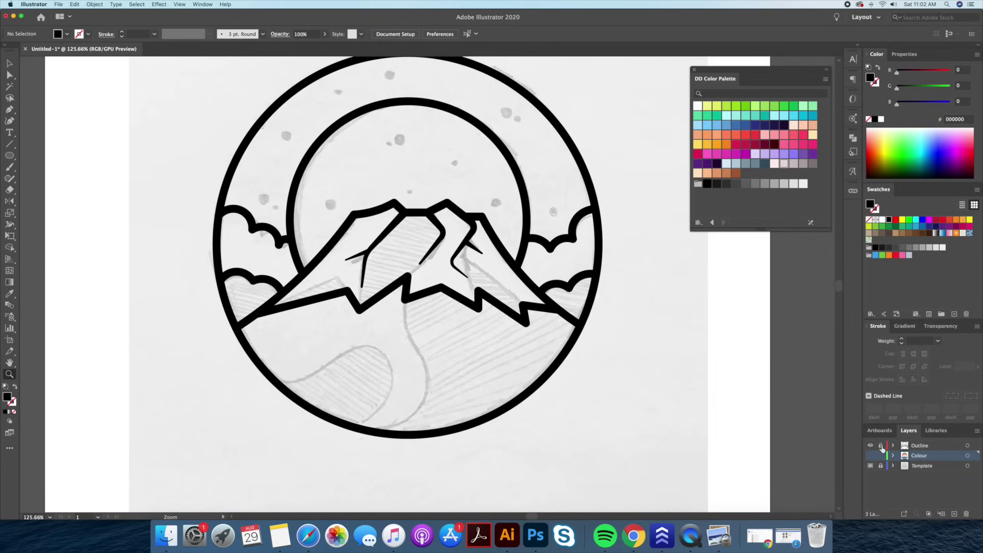
{"action": "left_click", "coordinate": [955, 515]}
{"action": "double_click", "coordinate": [905, 458]}
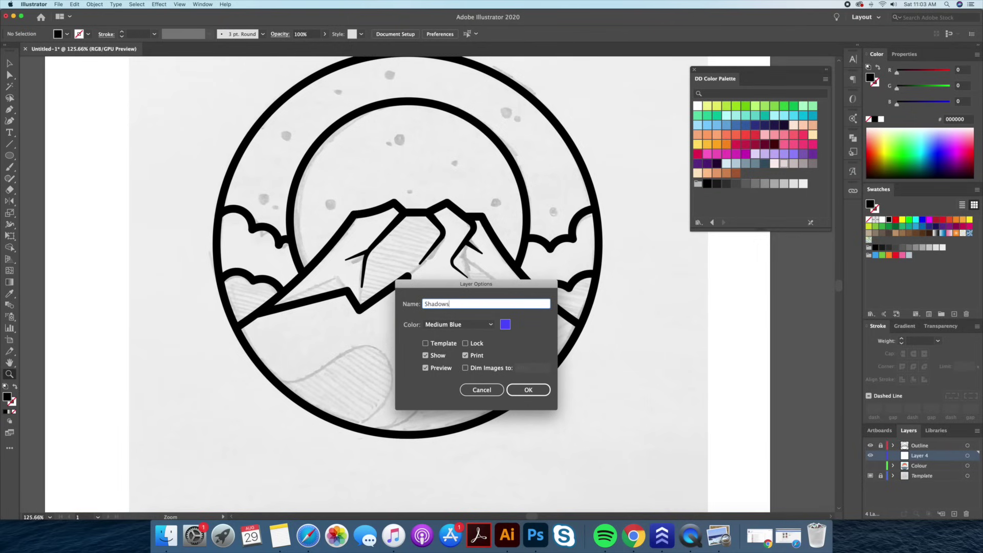
{"action": "key", "text": "Return"}
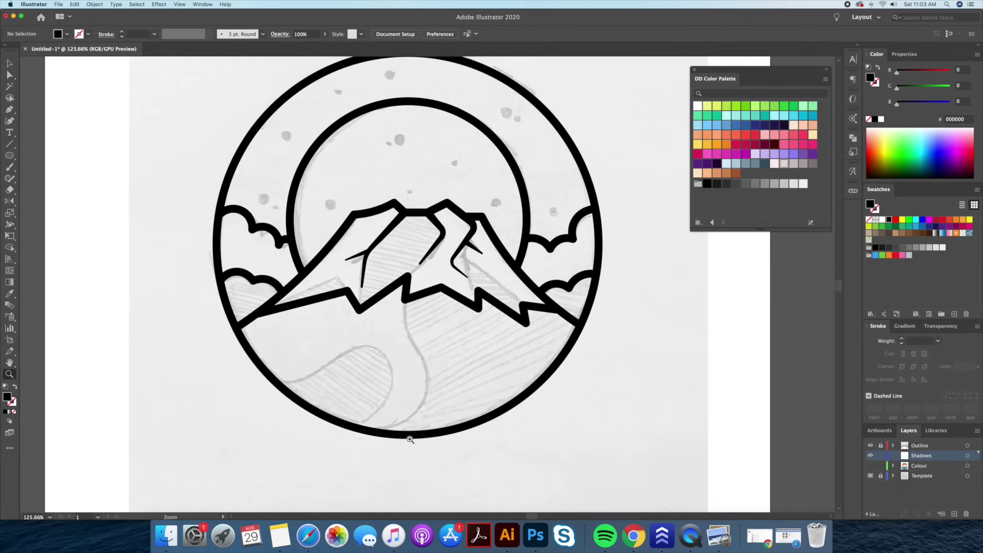
Draw a closed black shadow shape with the Pen tool over the curved hatched area at the mountain's lower left, then deselect it.
{"action": "left_click_drag", "start_coordinate": [381, 396], "coordinate": [457, 378]}
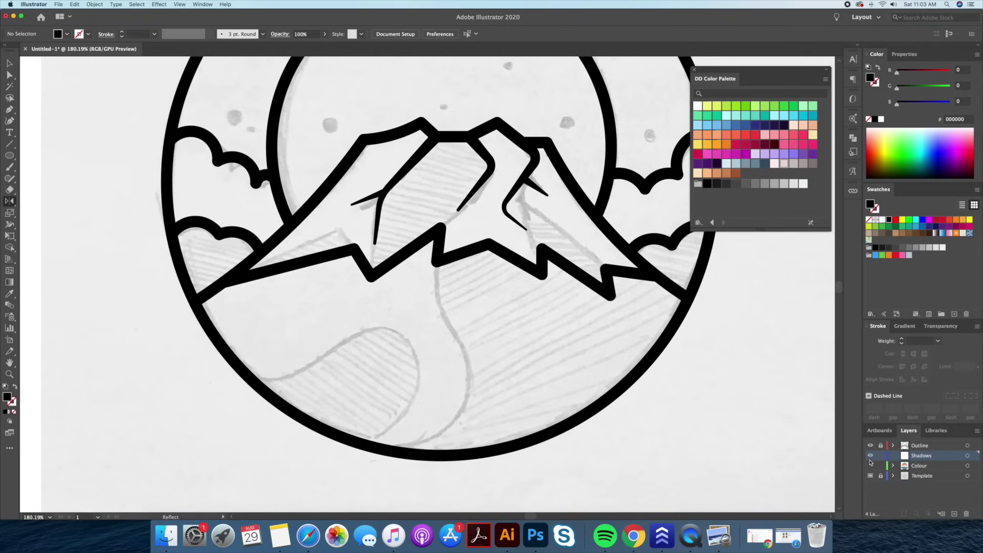
{"action": "left_click", "coordinate": [253, 381]}
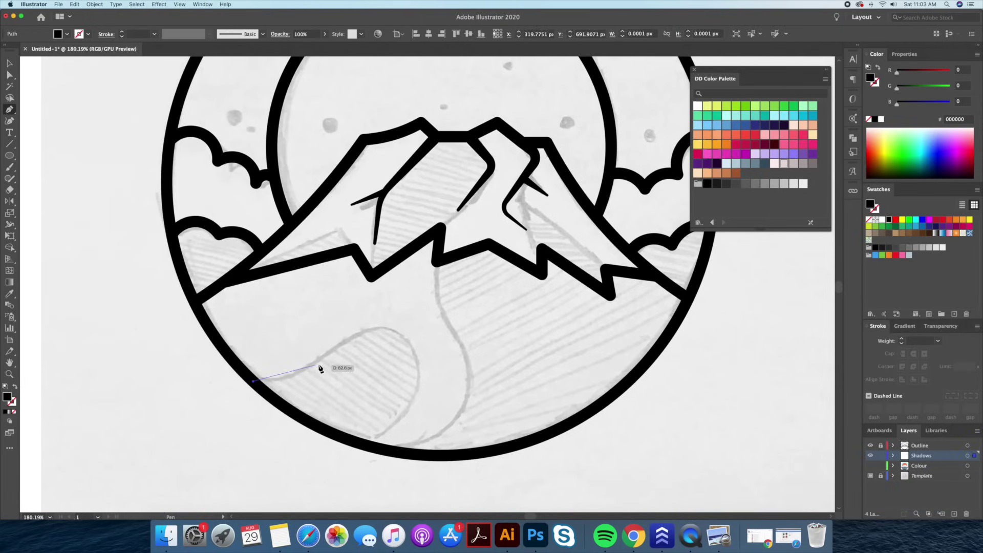
{"action": "left_click_drag", "start_coordinate": [353, 340], "coordinate": [353, 338]}
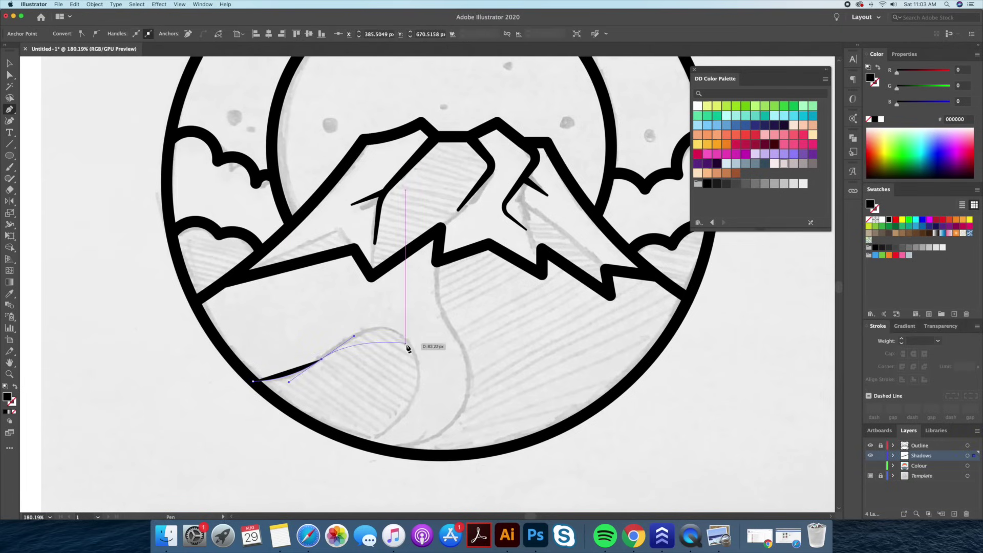
{"action": "left_click_drag", "start_coordinate": [414, 350], "coordinate": [445, 397]}
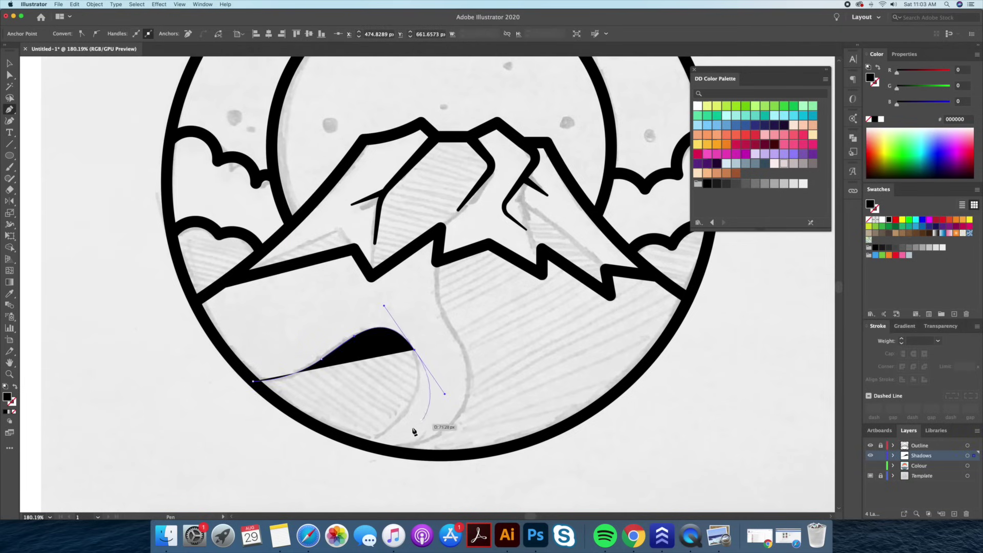
{"action": "left_click", "coordinate": [369, 444]}
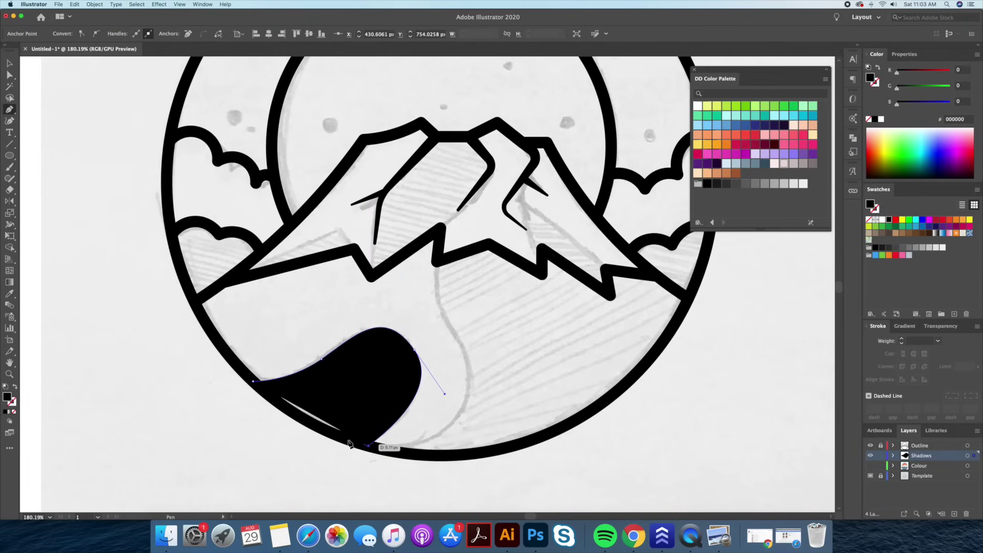
{"action": "left_click_drag", "start_coordinate": [254, 384], "coordinate": [193, 362]}
{"action": "key", "text": "v"}
{"action": "left_click", "coordinate": [186, 402]}
Start the mountain's right-hand shadow with the Pen tool, tracing the S-shaped sketch line from the snow edge down to the outer circle.
{"action": "scroll", "coordinate": [186, 403], "scroll_direction": "right", "scroll_amount": 5}
{"action": "key", "text": "p"}
{"action": "left_click", "coordinate": [326, 242]}
{"action": "left_click_drag", "start_coordinate": [336, 303], "coordinate": [357, 334]}
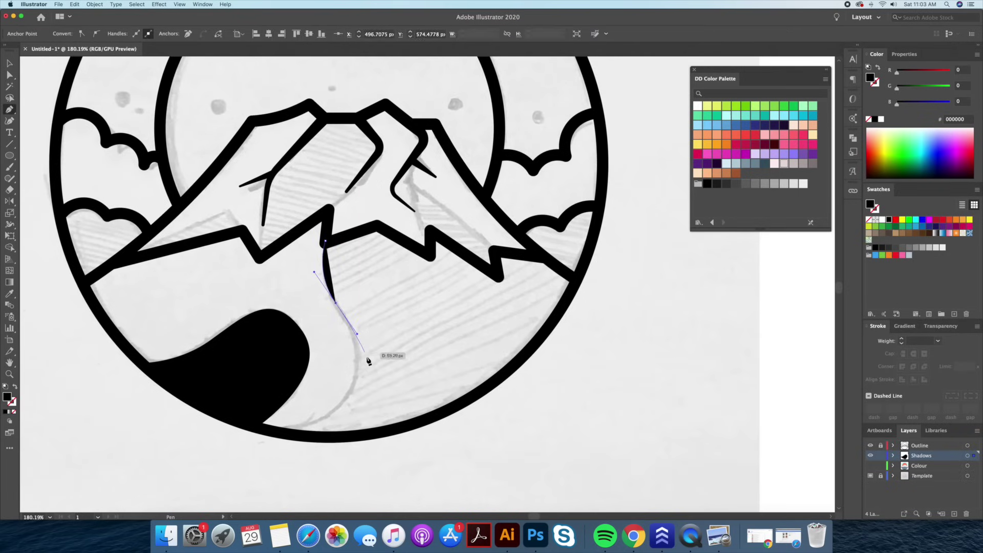
{"action": "left_click_drag", "start_coordinate": [349, 389], "coordinate": [339, 410]}
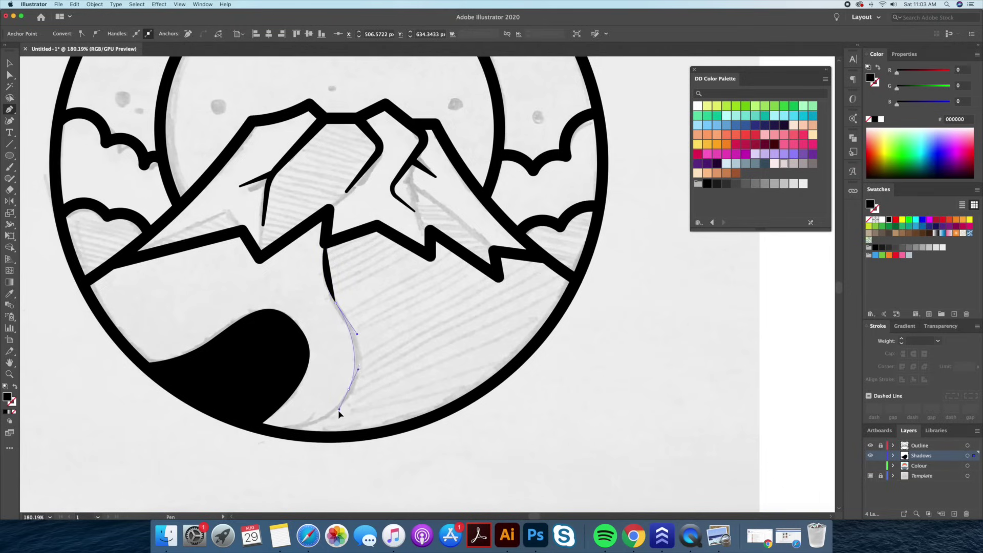
{"action": "left_click", "coordinate": [276, 429]}
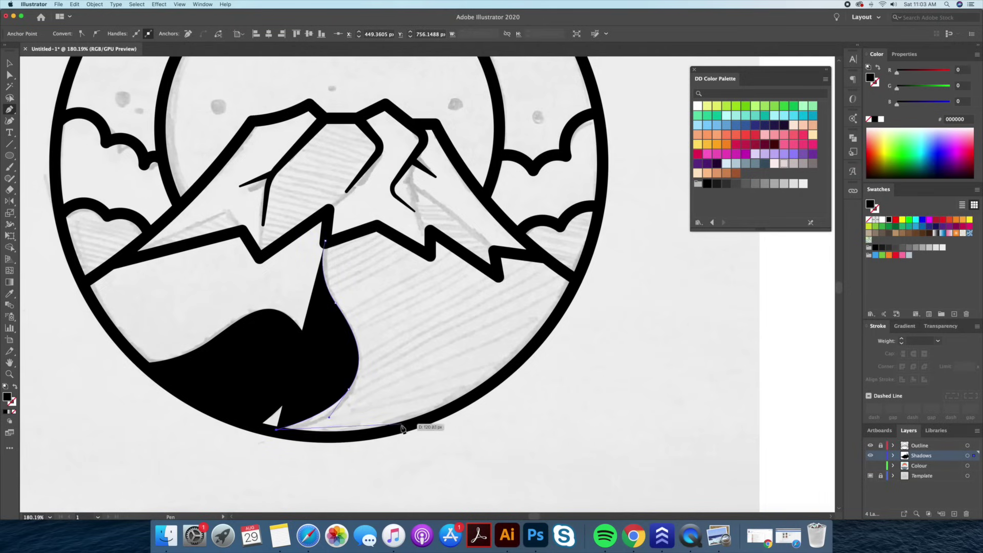
Continue the right-hand shadow's path up the outer circle and onto the right end of the jagged snow edge.
{"action": "left_click_drag", "start_coordinate": [401, 427], "coordinate": [476, 405]}
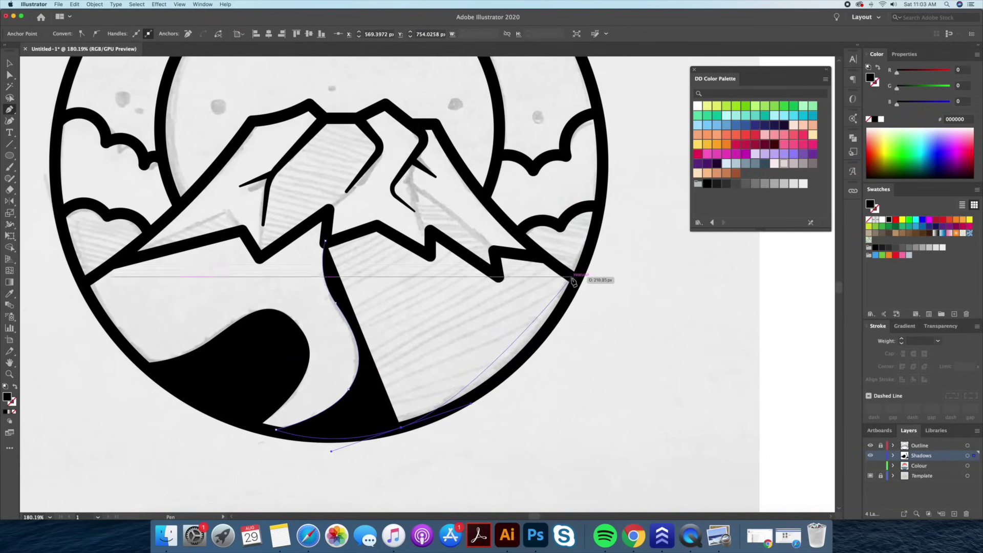
{"action": "left_click_drag", "start_coordinate": [574, 284], "coordinate": [592, 224]}
{"action": "left_click", "coordinate": [575, 283]}
{"action": "left_click", "coordinate": [543, 255]}
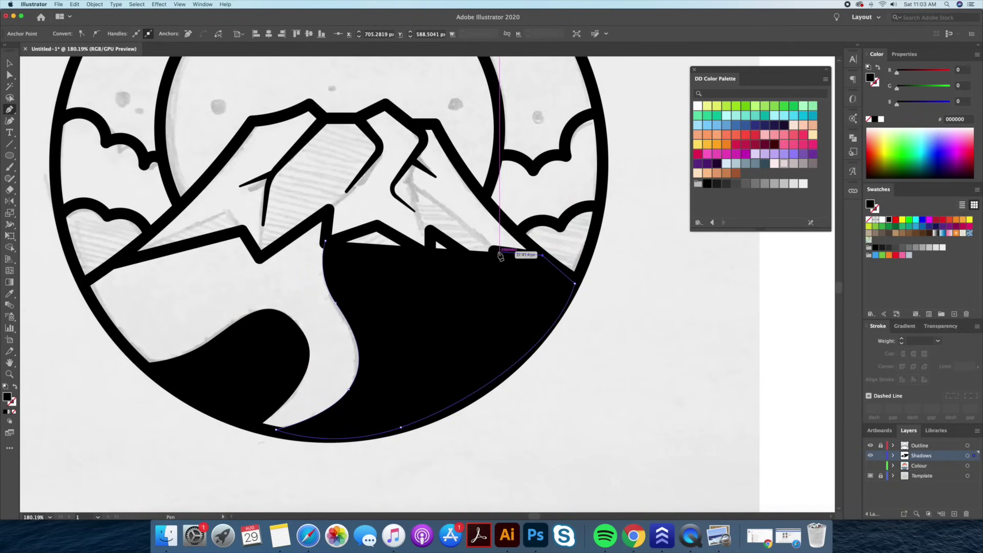
{"action": "left_click", "coordinate": [497, 252]}
Recolour the open right-hand shadow dark grey 4D4D4D and close its path along the jagged snow edge.
{"action": "key", "text": "v"}
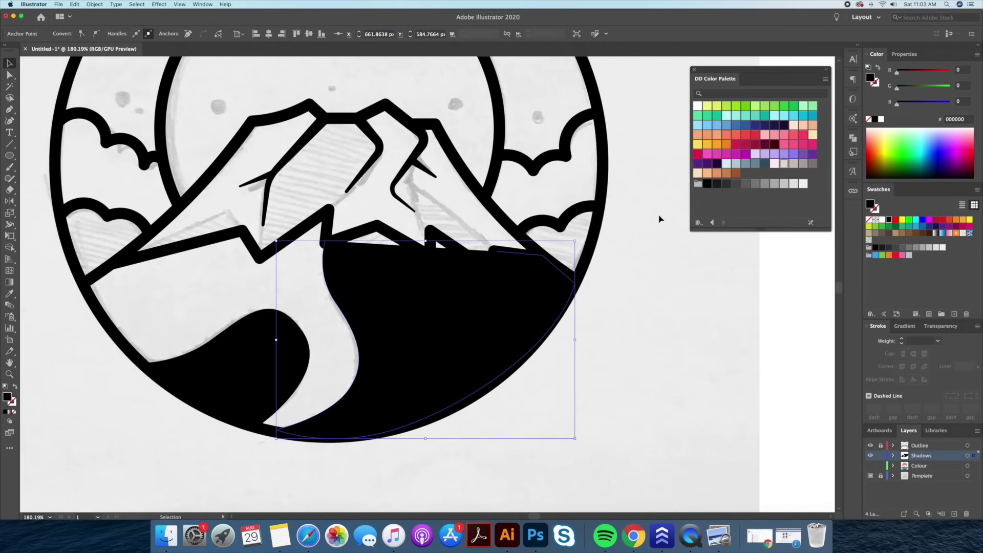
{"action": "left_click", "coordinate": [737, 186]}
{"action": "key", "text": "p"}
{"action": "left_click", "coordinate": [497, 252]}
{"action": "left_click", "coordinate": [498, 276]}
{"action": "left_click", "coordinate": [431, 234]}
{"action": "left_click", "coordinate": [429, 254]}
{"action": "left_click", "coordinate": [377, 224]}
{"action": "left_click", "coordinate": [326, 240]}
Match the lower-left mountain shadow to the right-hand shadow's dark grey with the Eyedropper, then deselect it.
{"action": "key", "text": "v"}
{"action": "left_click", "coordinate": [274, 347]}
{"action": "key", "text": "i"}
{"action": "left_click", "coordinate": [423, 310]}
{"action": "key", "text": "v"}
{"action": "left_click", "coordinate": [603, 350]}
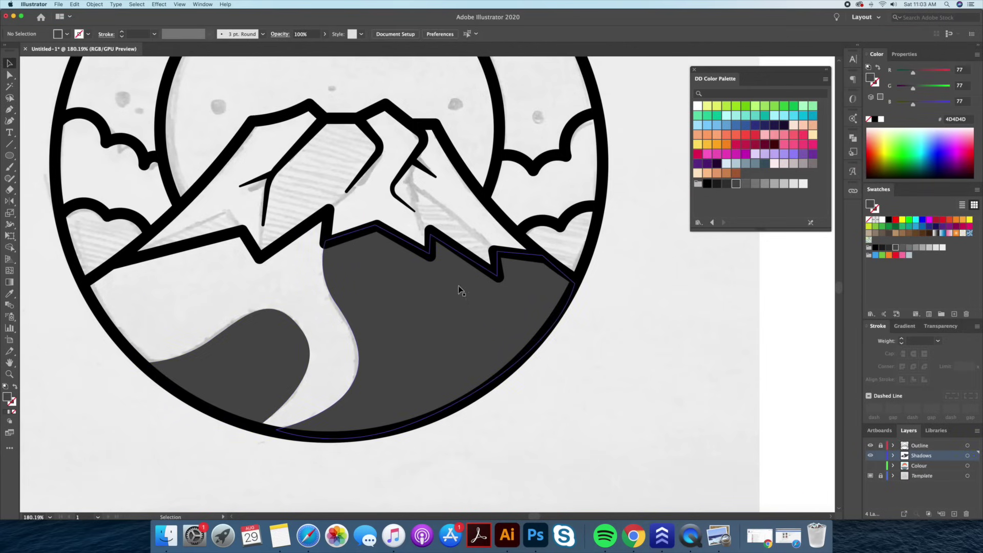
Draw a closed triangular dark grey shadow with the Pen tool over the hatched area at the snowcap's left end.
{"action": "left_click_drag", "start_coordinate": [459, 286], "coordinate": [519, 346]}
{"action": "key", "text": "z"}
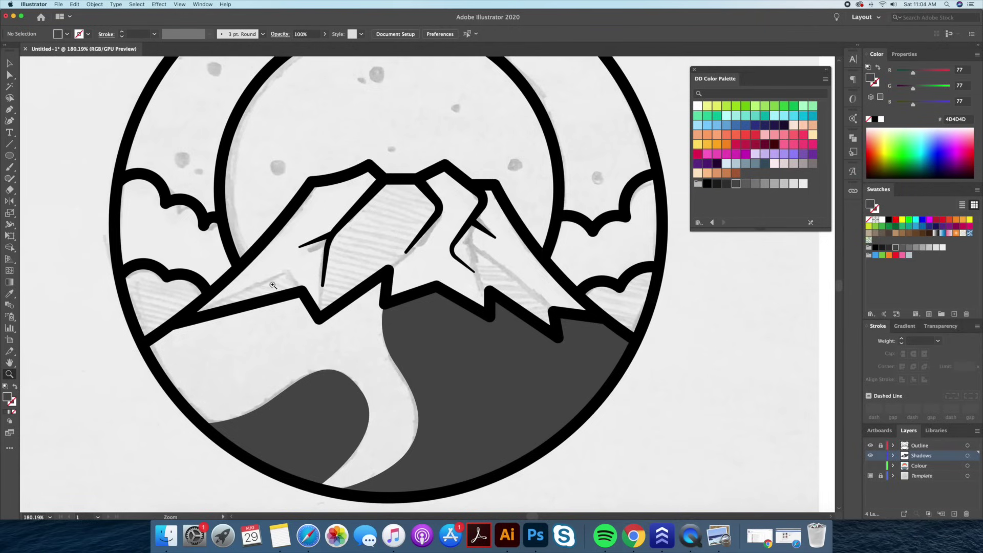
{"action": "left_click_drag", "start_coordinate": [274, 290], "coordinate": [344, 290]}
{"action": "key", "text": "p"}
{"action": "left_click", "coordinate": [328, 300]}
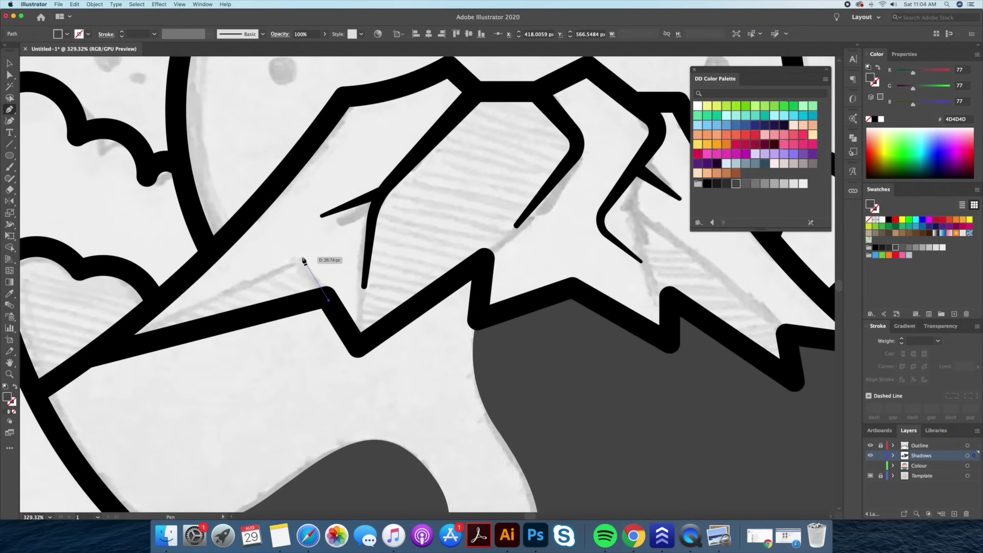
{"action": "left_click", "coordinate": [303, 257]}
{"action": "left_click", "coordinate": [107, 347]}
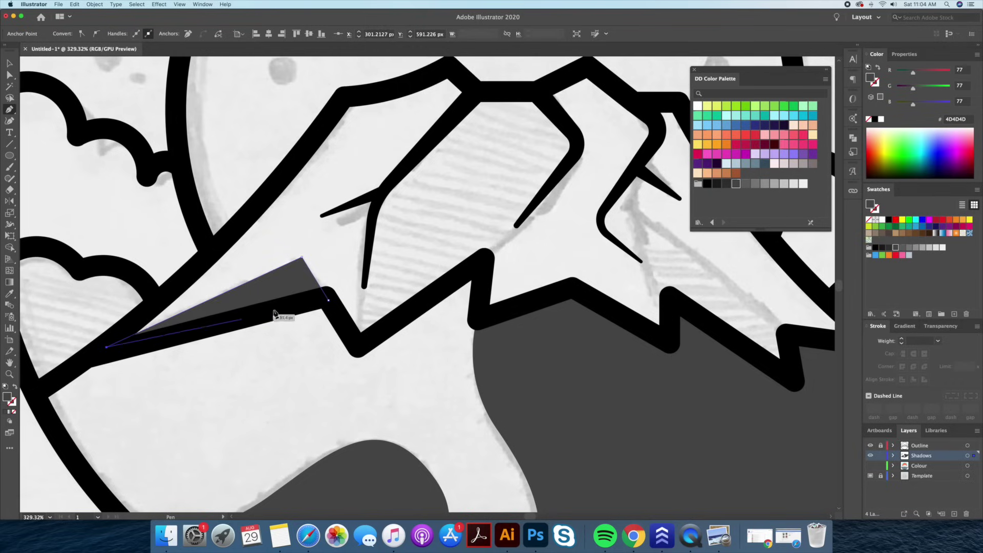
{"action": "left_click", "coordinate": [329, 300]}
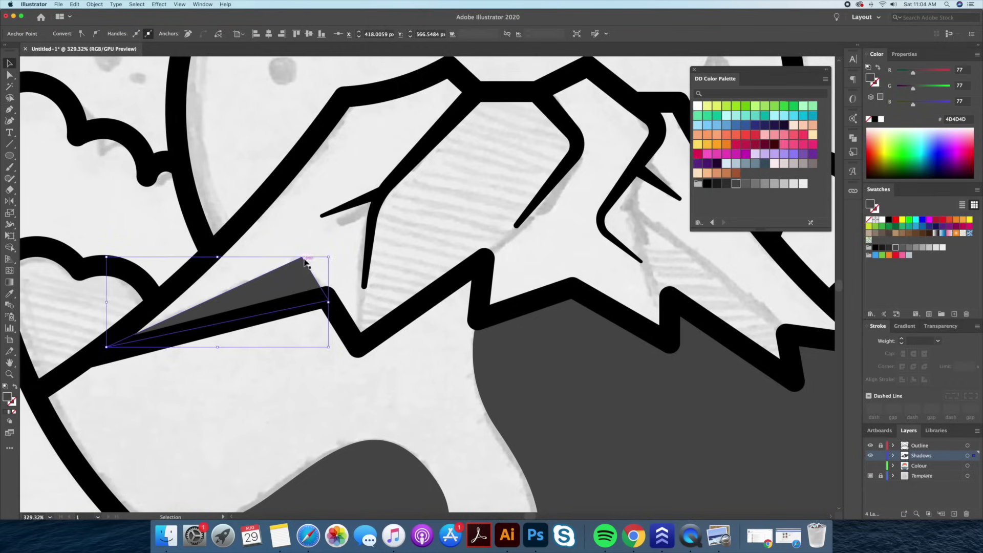
Move the triangular shadow's top anchor point slightly up and left, then deselect the shape.
{"action": "key", "text": "a"}
{"action": "left_click_drag", "start_coordinate": [303, 257], "coordinate": [299, 252]}
{"action": "key", "text": "v"}
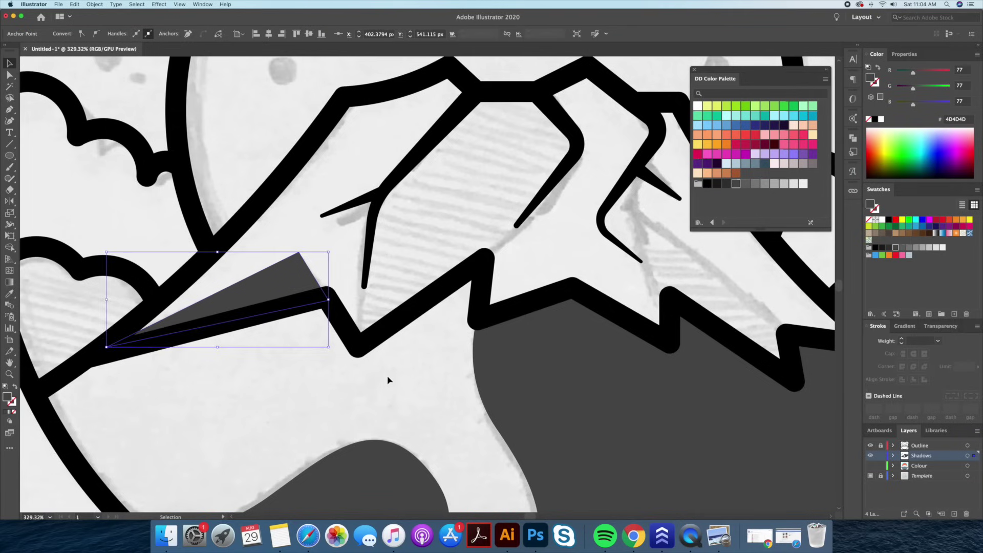
{"action": "left_click", "coordinate": [389, 378]}
Start the central snowcap shadow with the Pen tool, tracing the left ridge line from the summit down to the snow edge's low point.
{"action": "left_click_drag", "start_coordinate": [409, 355], "coordinate": [318, 382]}
{"action": "key", "text": "p"}
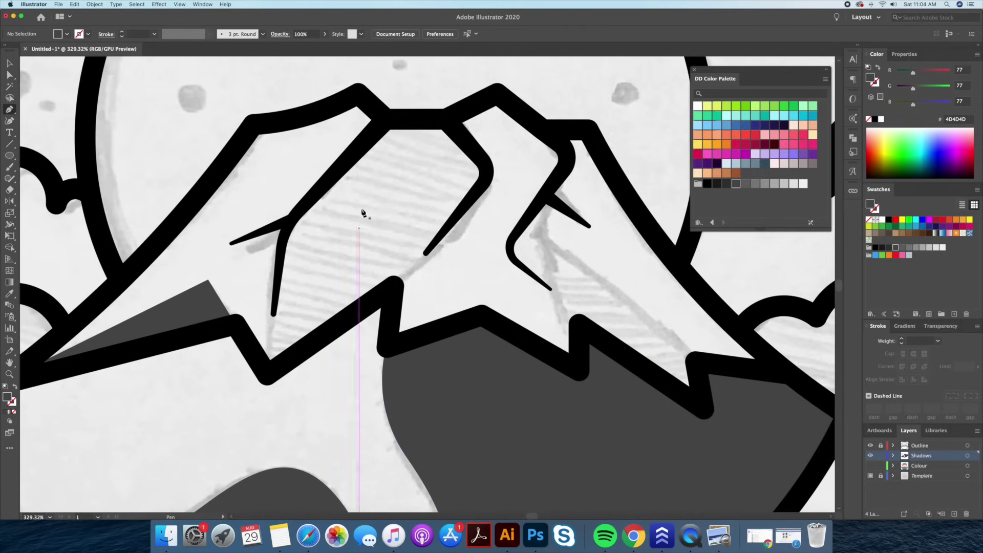
{"action": "left_click", "coordinate": [386, 119]}
{"action": "left_click", "coordinate": [287, 227]}
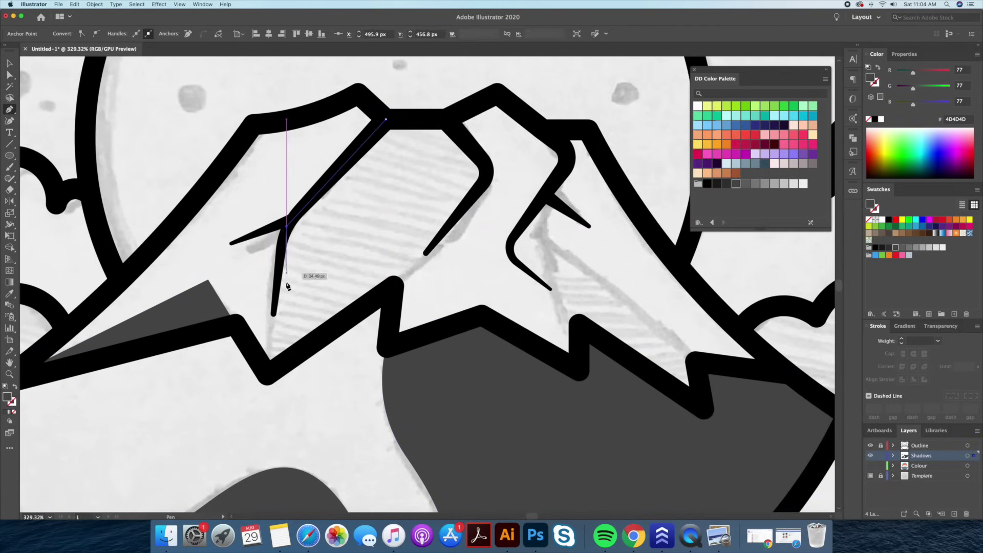
{"action": "left_click", "coordinate": [282, 242]}
{"action": "left_click", "coordinate": [282, 242]}
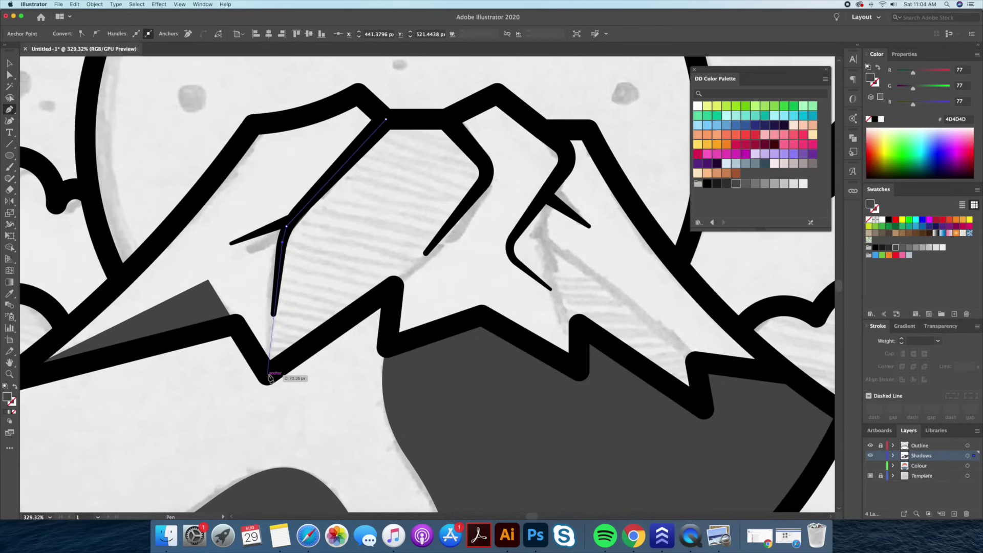
{"action": "left_click", "coordinate": [268, 377]}
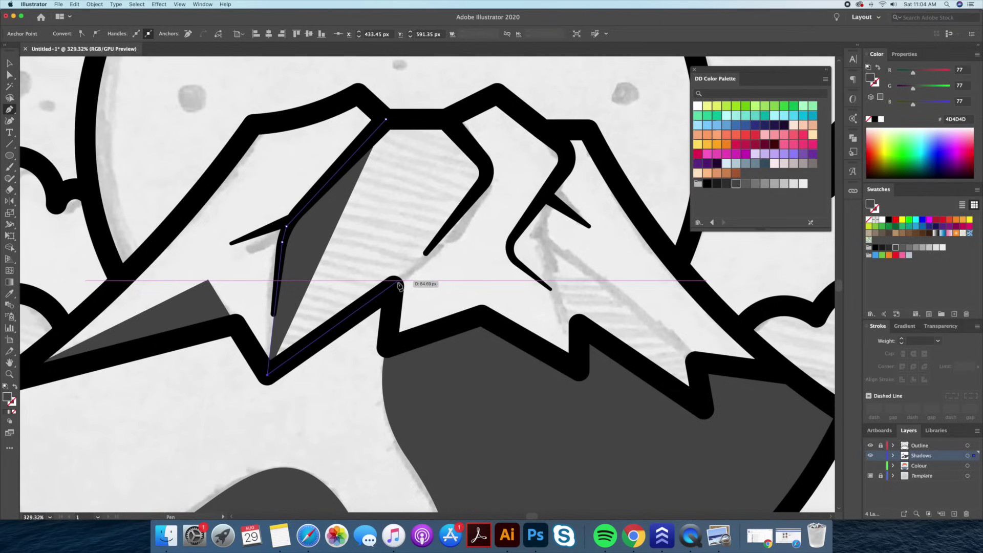
Close the central snowcap shadow up the right ridge line and across the summit, then deselect it.
{"action": "left_click", "coordinate": [429, 255]}
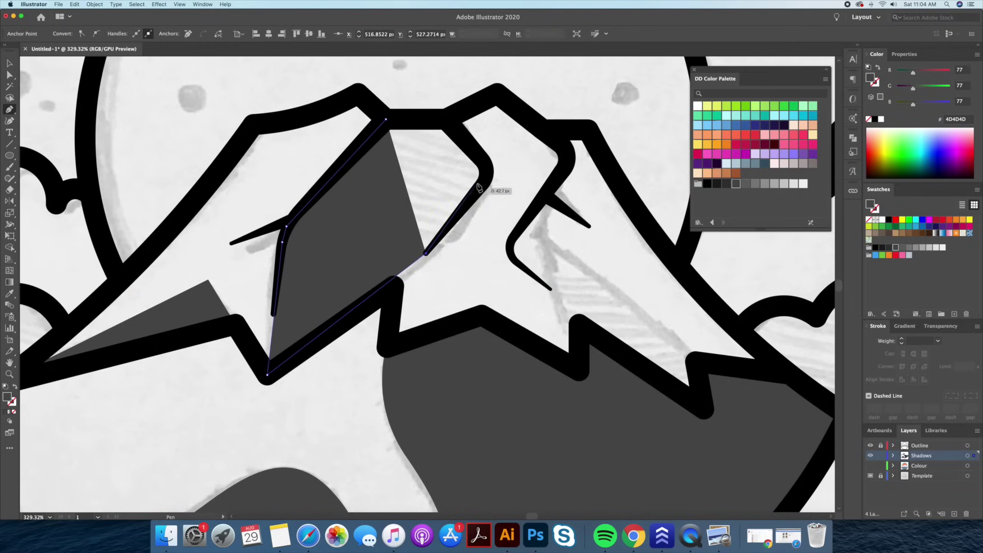
{"action": "left_click", "coordinate": [486, 172]}
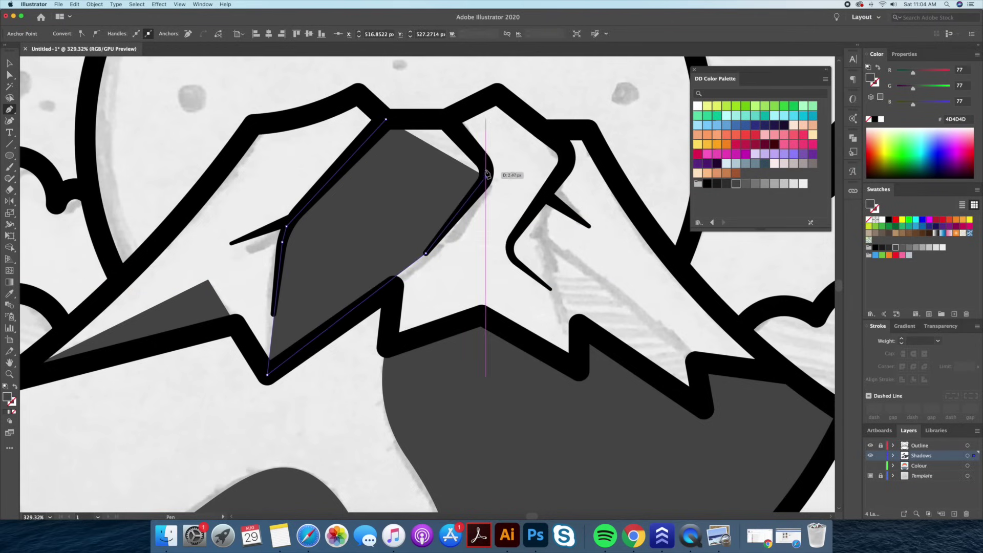
{"action": "left_click", "coordinate": [446, 118]}
{"action": "left_click", "coordinate": [386, 128]}
{"action": "key", "text": "v"}
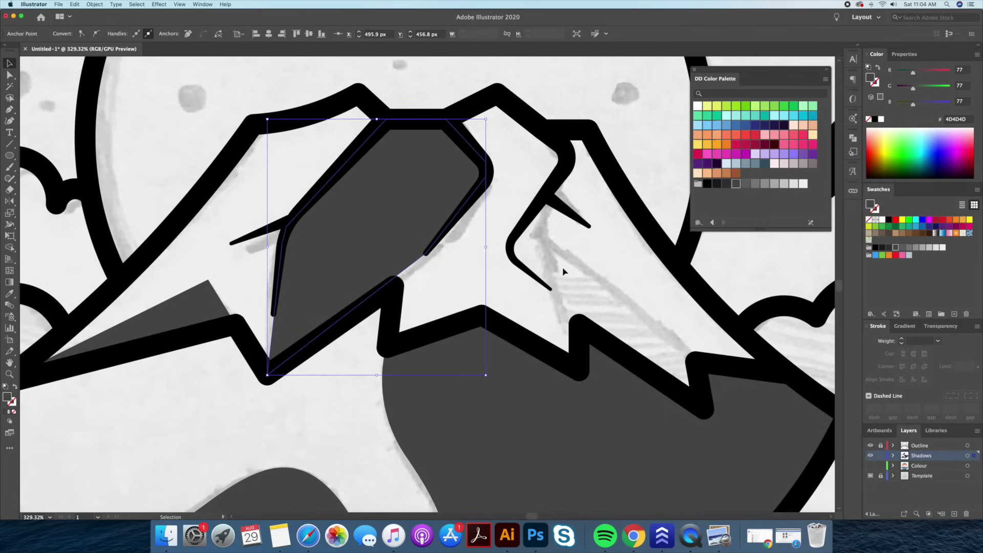
{"action": "left_click", "coordinate": [563, 269]}
Start the right-hand snowcap shadow with the Pen tool, from the inner ridge line's lower tip along the snow edge and up to the short branch line's tip.
{"action": "left_click_drag", "start_coordinate": [587, 283], "coordinate": [461, 278]}
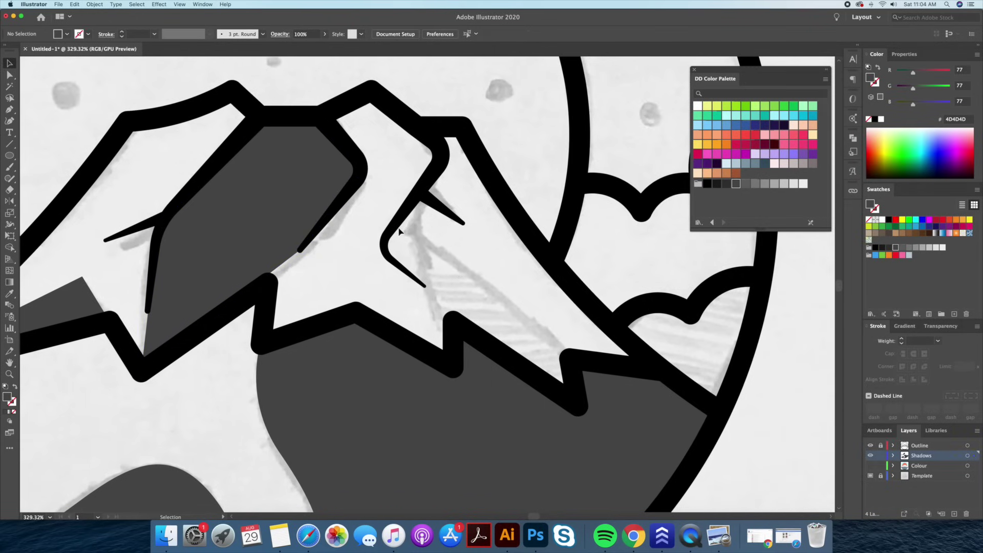
{"action": "key", "text": "p"}
{"action": "left_click", "coordinate": [424, 286]}
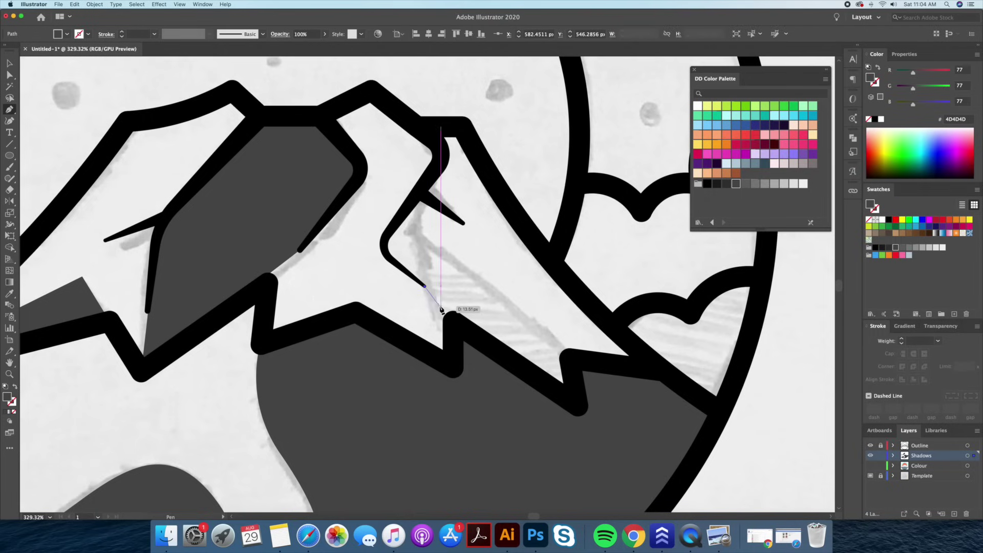
{"action": "left_click", "coordinate": [476, 327]}
{"action": "left_click", "coordinate": [576, 405]}
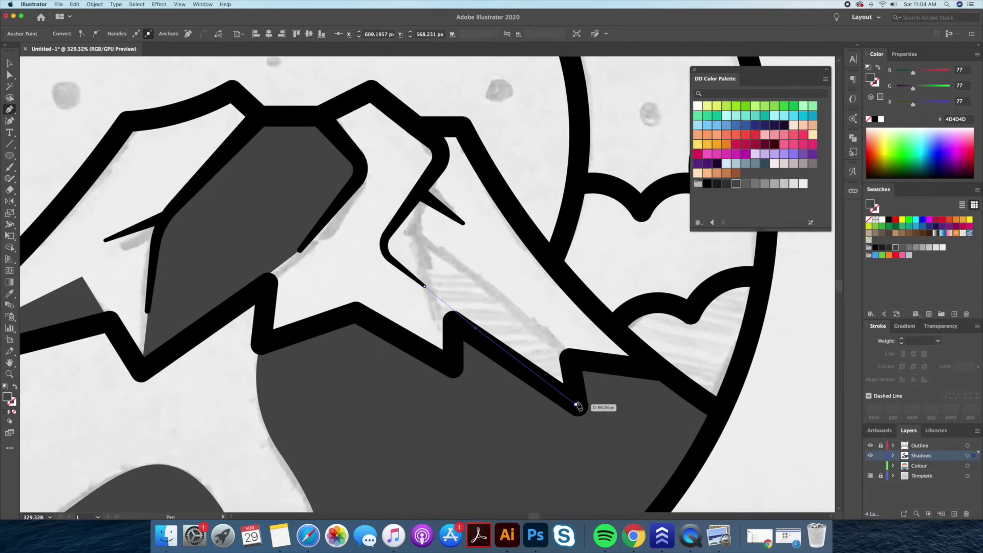
{"action": "left_click", "coordinate": [576, 359]}
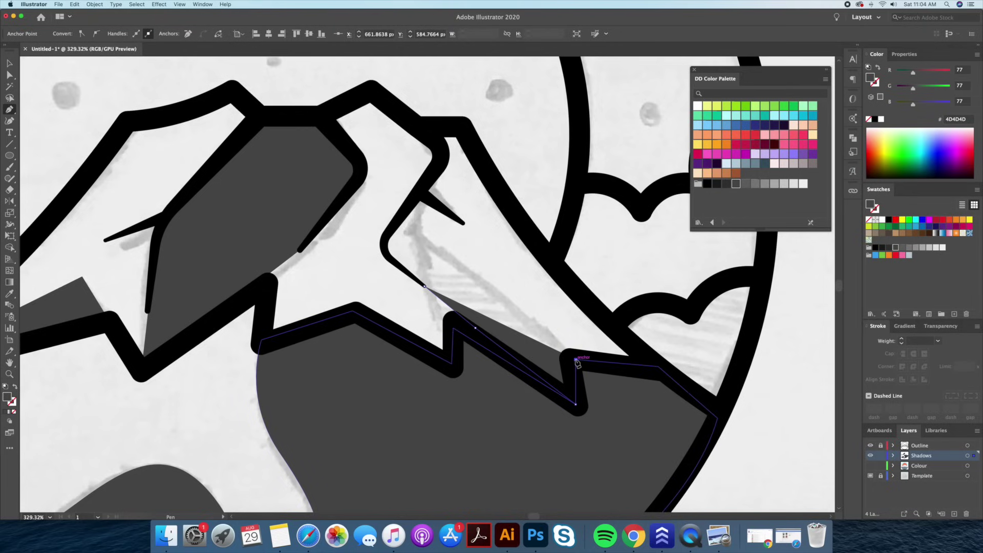
{"action": "left_click", "coordinate": [463, 224]}
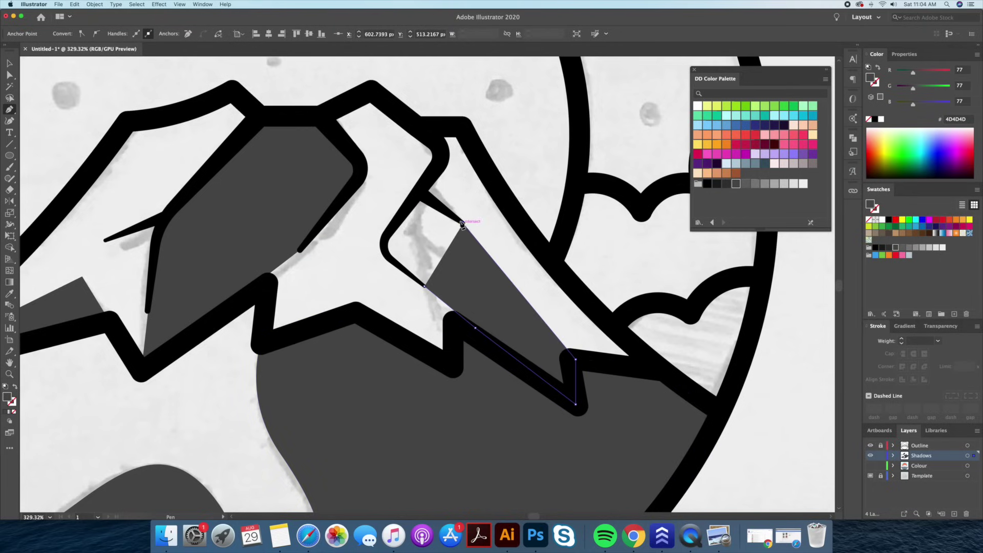
Close the right-hand snowcap shadow along the branch line and around the inner ridge's bend, then deselect it.
{"action": "left_click", "coordinate": [419, 194]}
{"action": "left_click", "coordinate": [387, 235]}
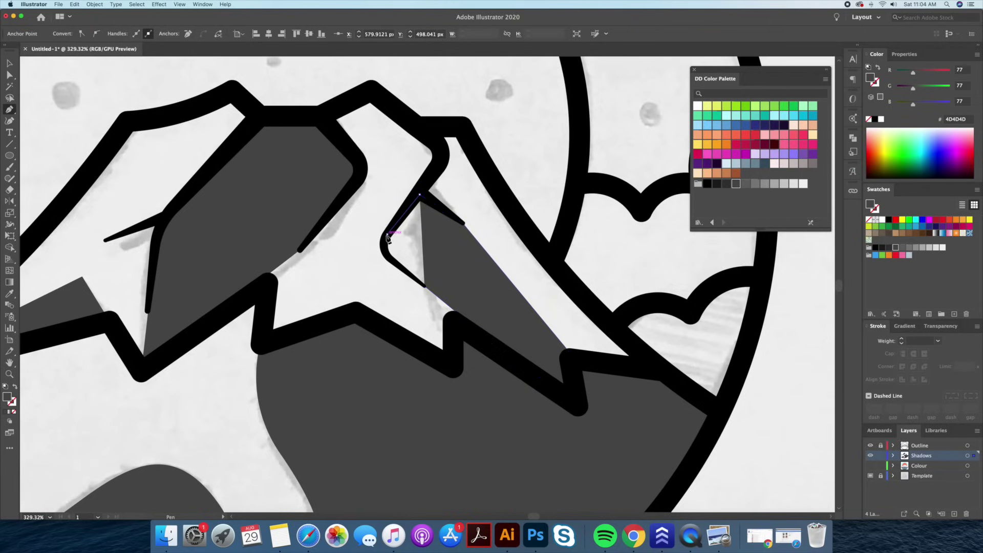
{"action": "left_click", "coordinate": [388, 258]}
{"action": "left_click_drag", "start_coordinate": [413, 278], "coordinate": [425, 288]}
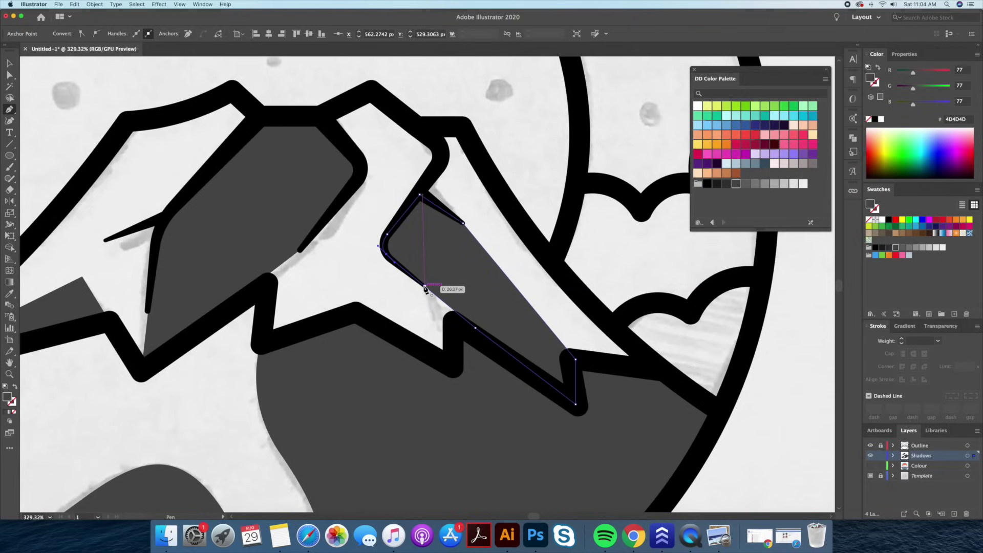
{"action": "left_click", "coordinate": [424, 285]}
{"action": "key", "text": "v"}
{"action": "left_click", "coordinate": [766, 455]}
Fill the two shadow shapes on the mountain's base with the dark slate blue swatch 365566, then deselect them.
{"action": "key", "text": "z"}
{"action": "left_click_drag", "start_coordinate": [728, 414], "coordinate": [546, 390]}
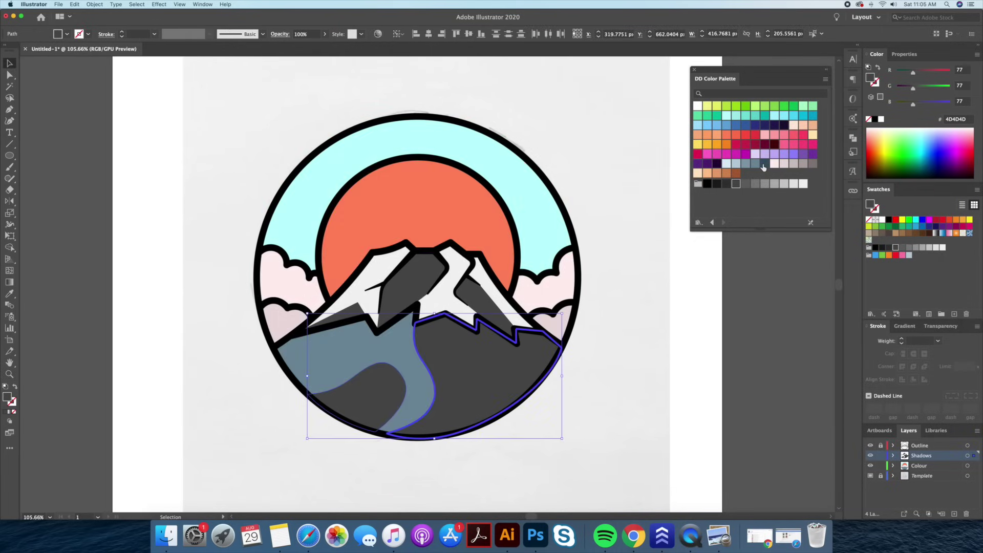
{"action": "left_click", "coordinate": [764, 165]}
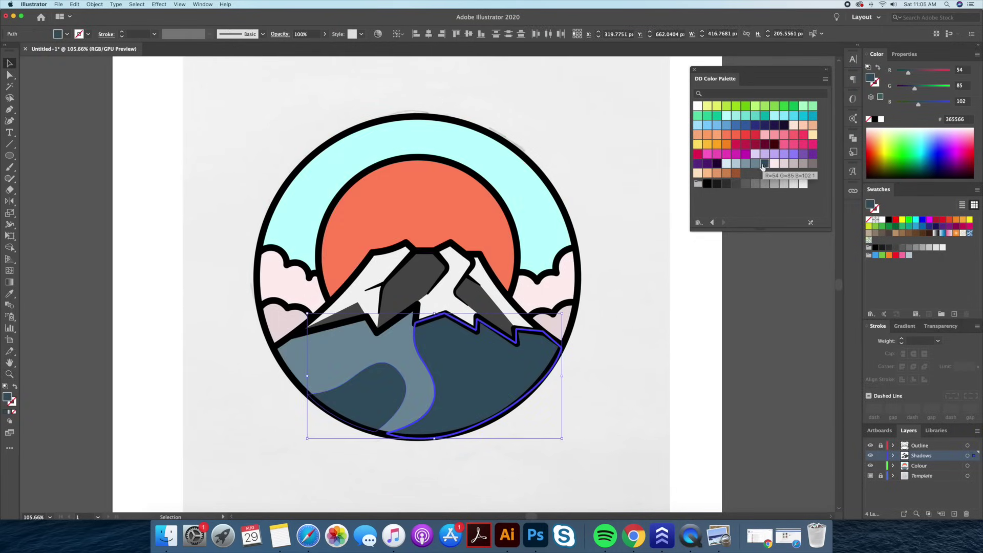
{"action": "left_click", "coordinate": [664, 339]}
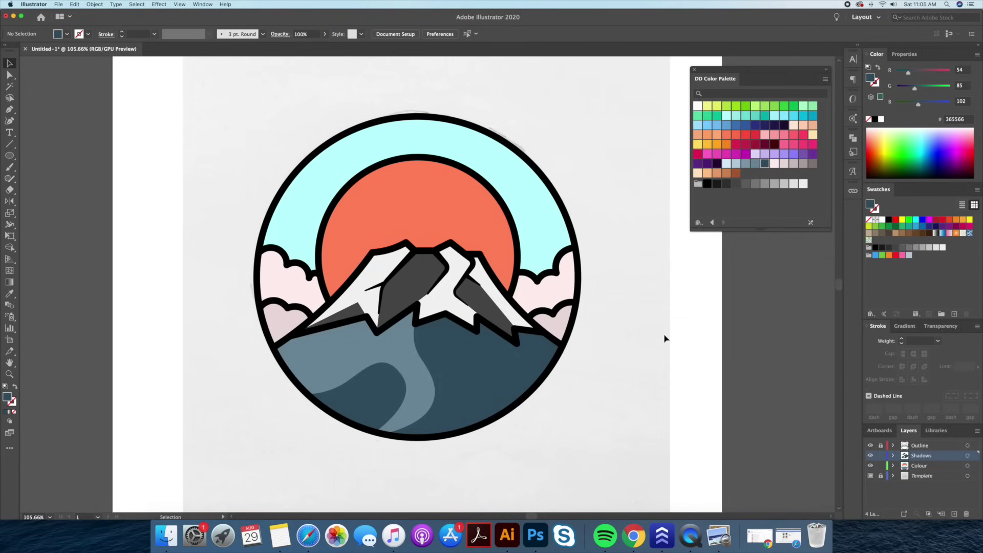
Select the three snowcap shadows and fill them with the light blue-grey swatch B6D0DD, then deselect them.
{"action": "left_click", "coordinate": [447, 295]}
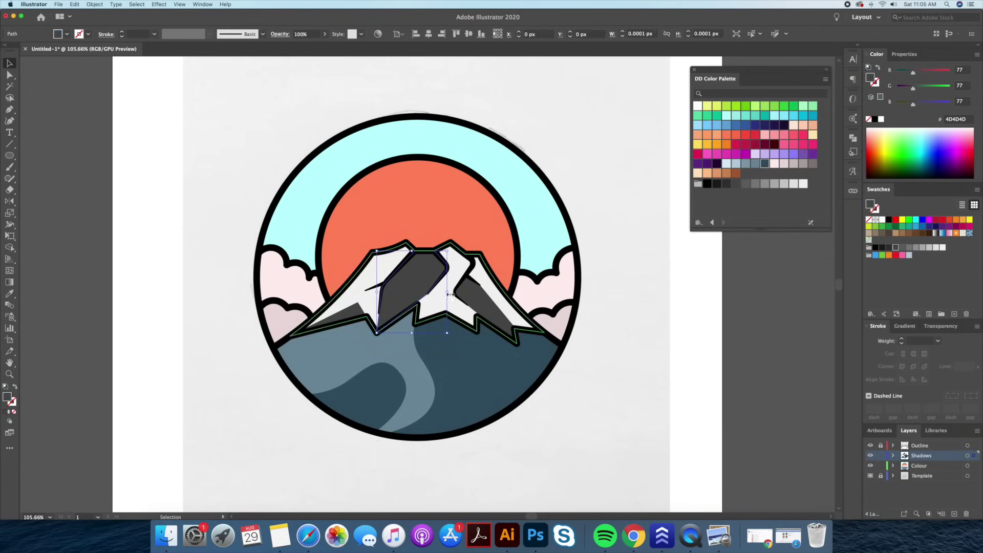
{"action": "left_click", "coordinate": [470, 303], "text": "shift"}
{"action": "left_click", "coordinate": [358, 312], "text": "shift"}
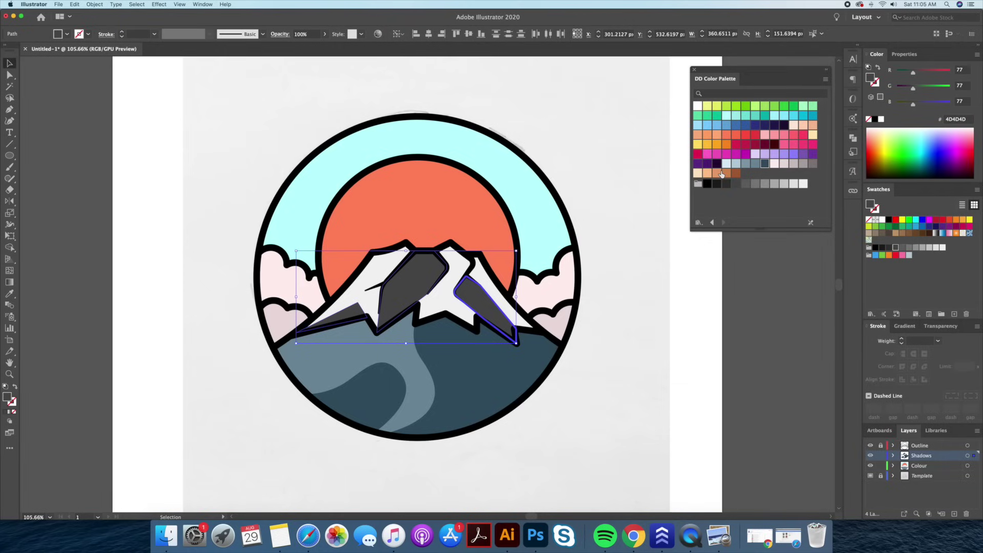
{"action": "left_click", "coordinate": [727, 164]}
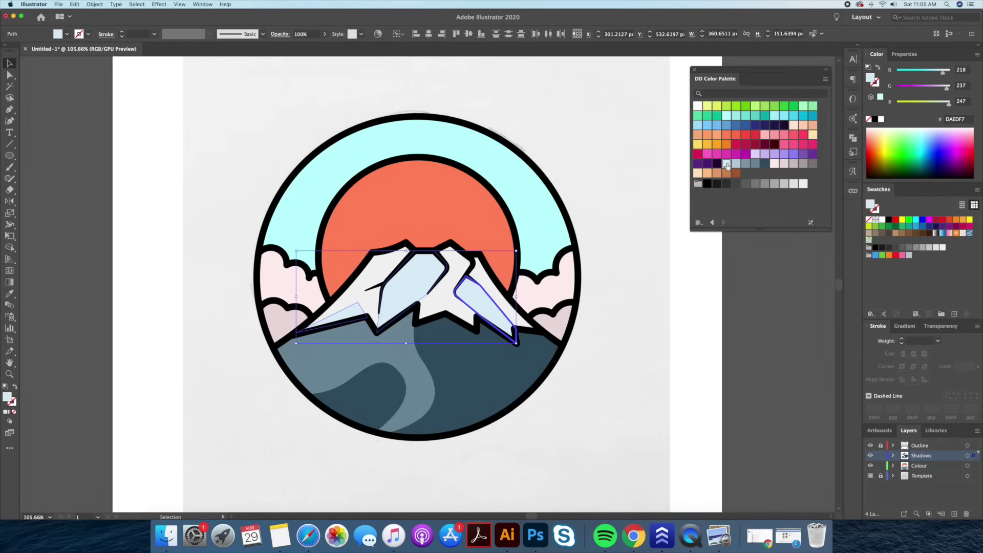
{"action": "left_click", "coordinate": [736, 164]}
{"action": "left_click", "coordinate": [689, 323]}
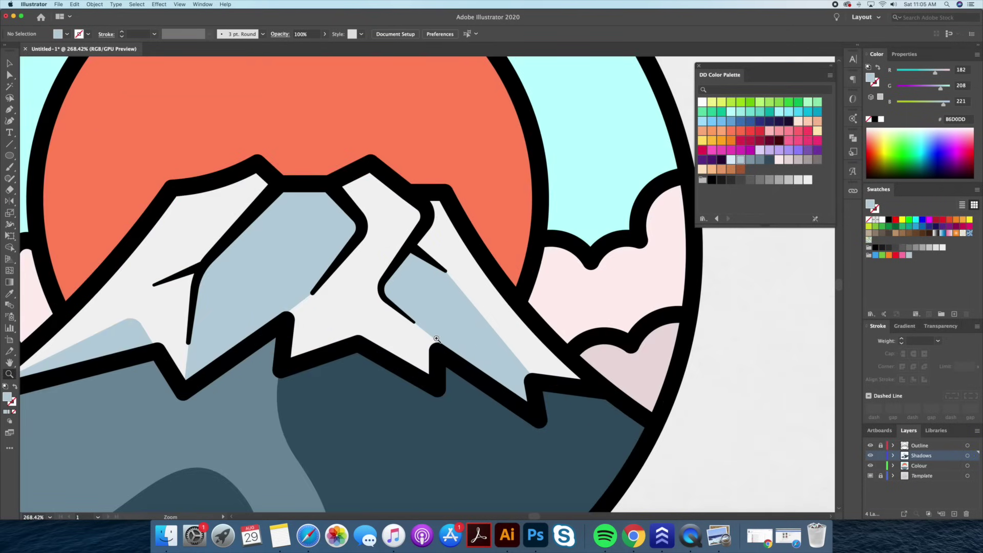
Draw a small light blue-grey filler shape with the Pen tool from the inner ridge line's tip down to the snow notch, closing it over the right-hand shadow.
{"action": "key", "text": "o"}
{"action": "left_click", "coordinate": [416, 325], "text": "super"}
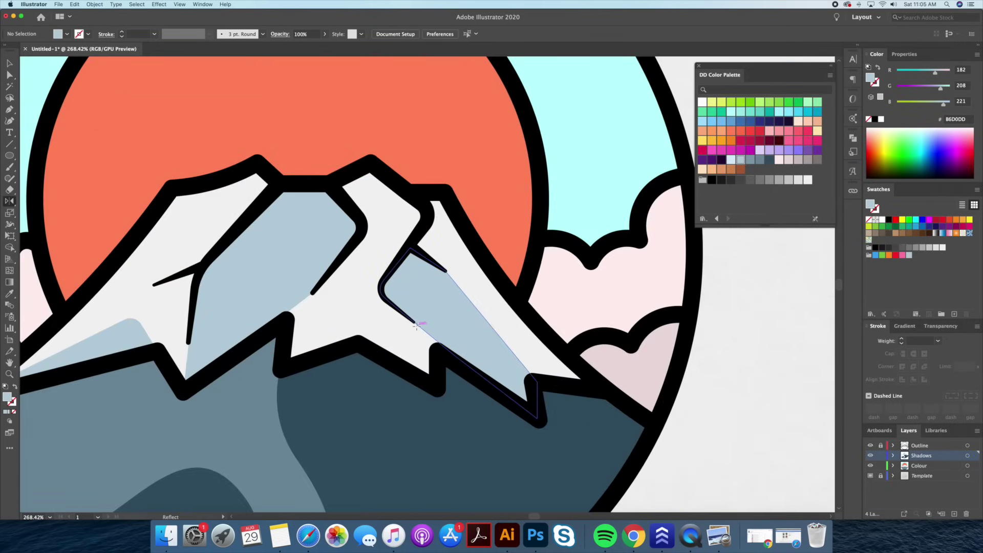
{"action": "key", "text": "p"}
{"action": "key", "text": "super+shift+a"}
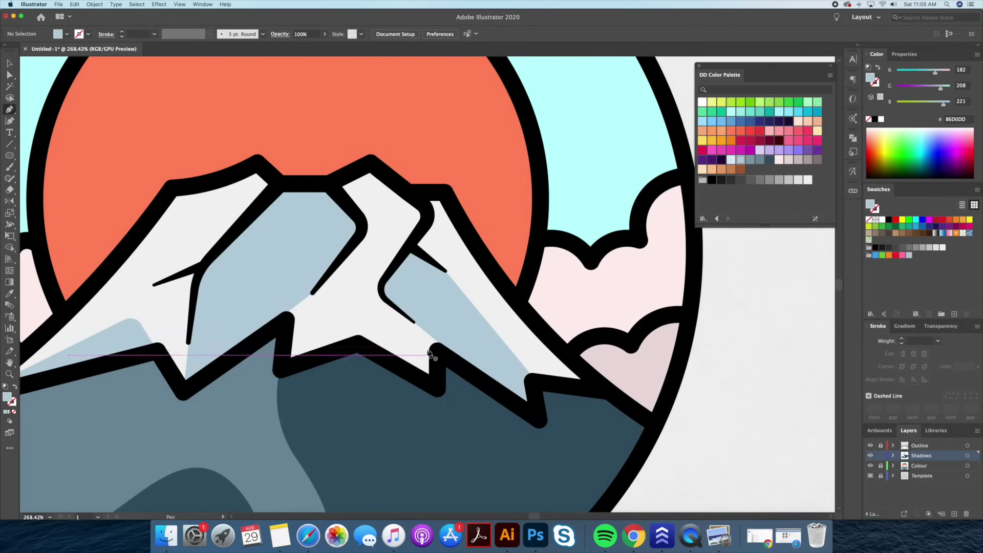
{"action": "left_click", "coordinate": [414, 322]}
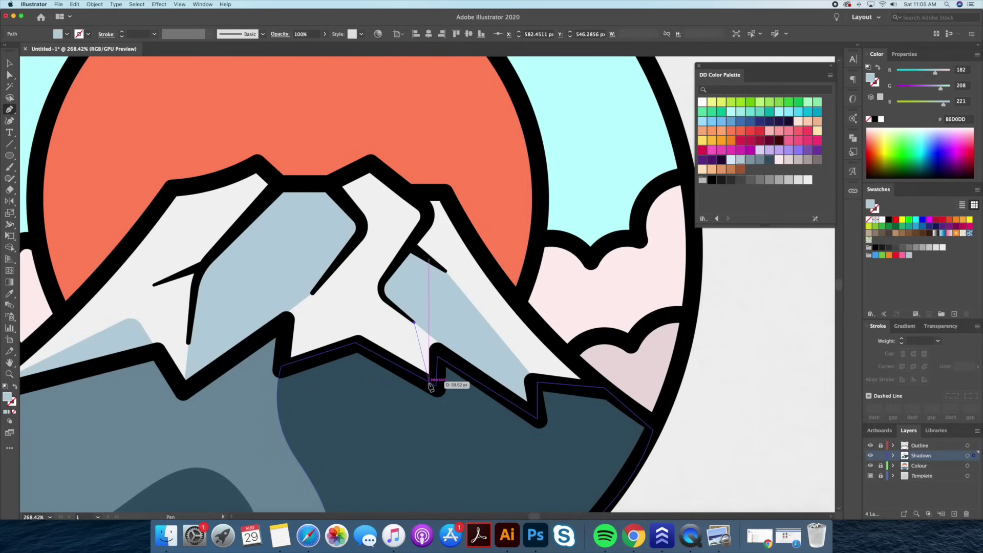
{"action": "left_click", "coordinate": [436, 385]}
{"action": "left_click", "coordinate": [437, 357]}
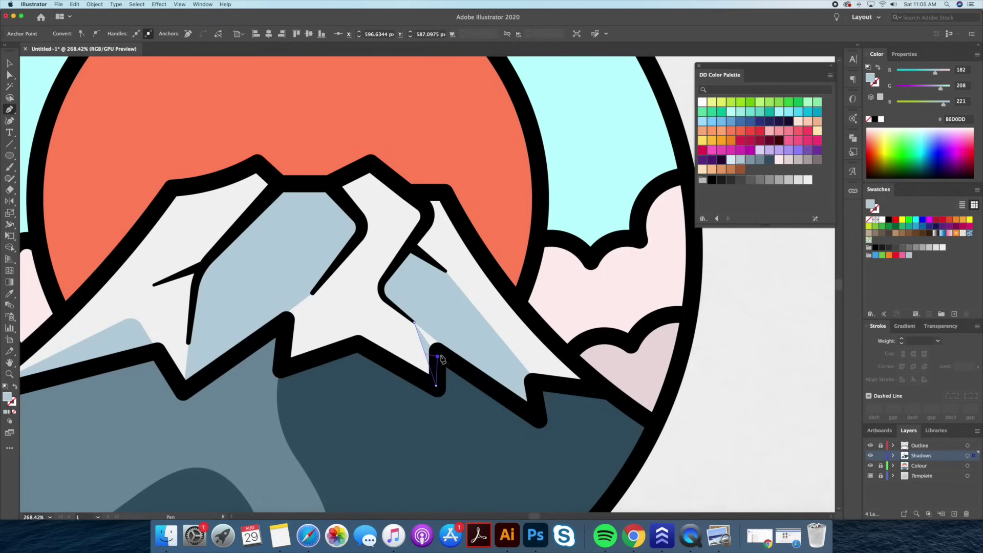
{"action": "left_click", "coordinate": [467, 371]}
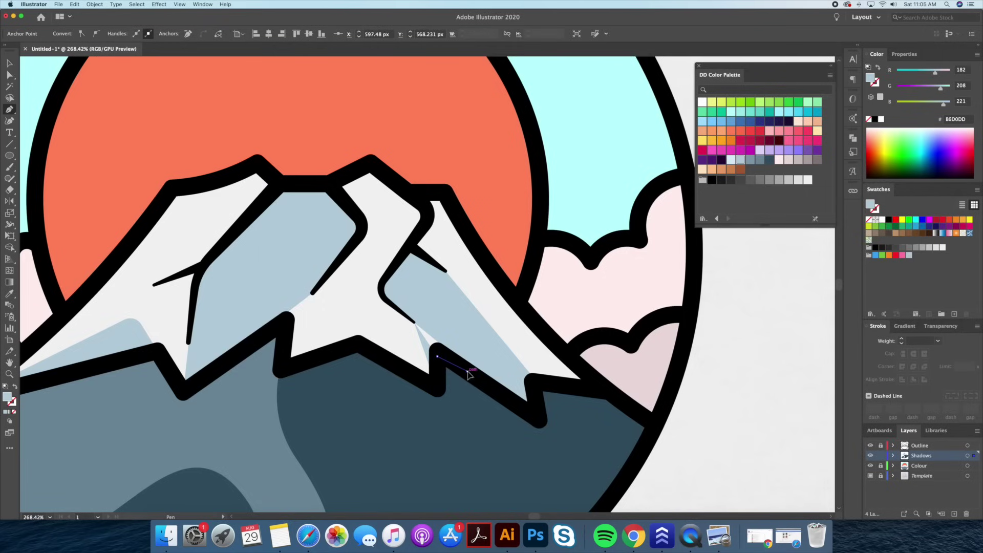
{"action": "left_click", "coordinate": [414, 323]}
{"action": "key", "text": "v"}
{"action": "left_click", "coordinate": [801, 465]}
Draw a closed light blue-grey shape with the Pen tool that widens the right-hand snowcap shadow out to the mountain's right slope.
{"action": "key", "text": "z"}
{"action": "left_click_drag", "start_coordinate": [738, 436], "coordinate": [605, 391]}
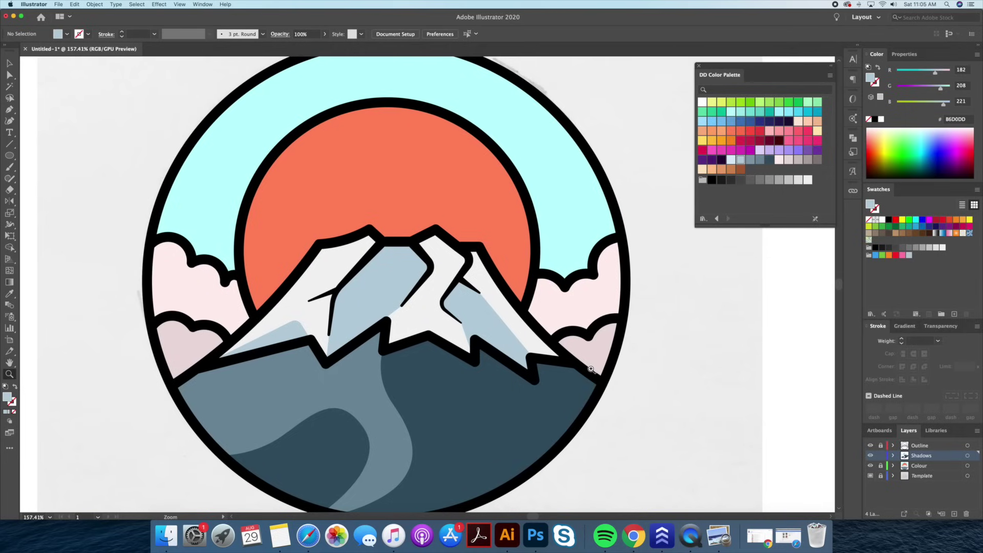
{"action": "key", "text": "p"}
{"action": "left_click", "coordinate": [480, 293]}
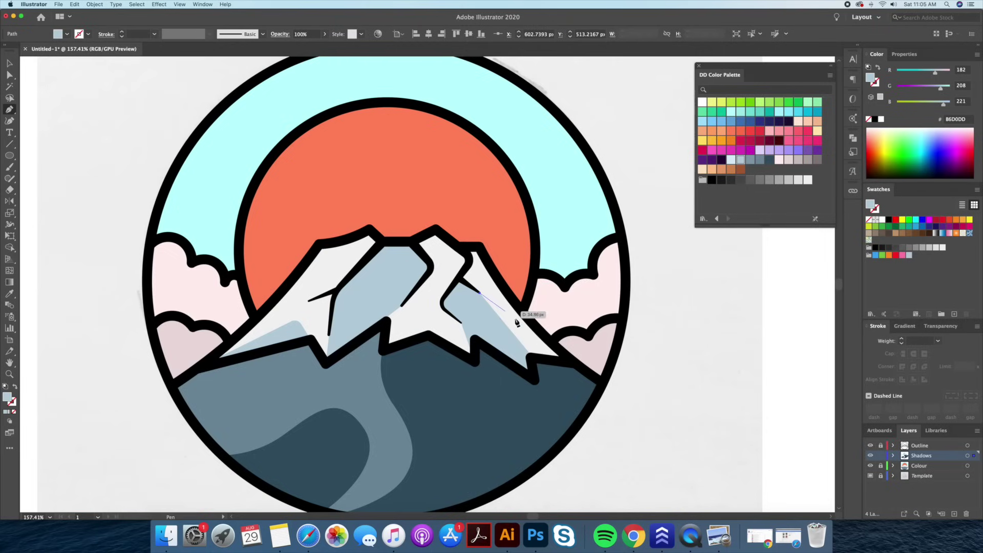
{"action": "left_click", "coordinate": [569, 361]}
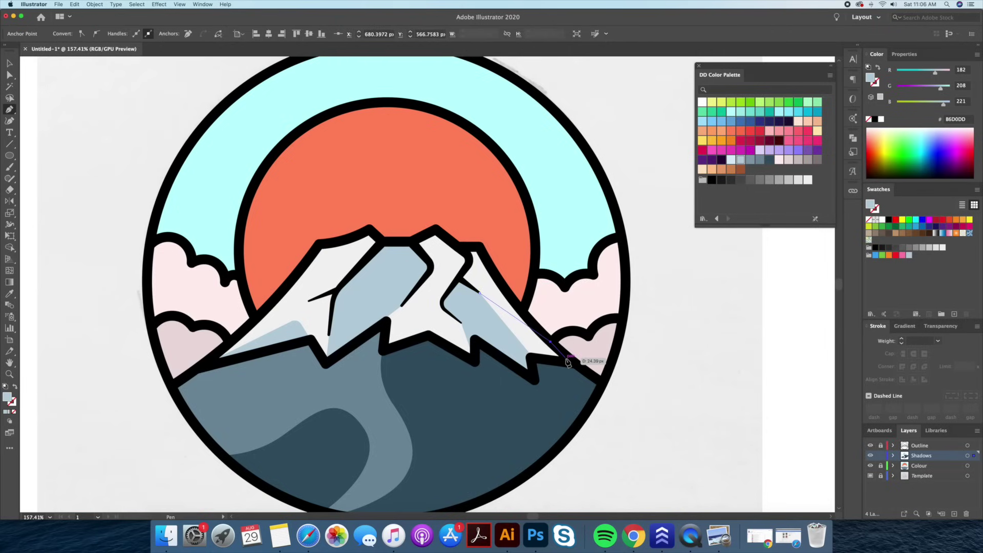
{"action": "left_click", "coordinate": [533, 357]}
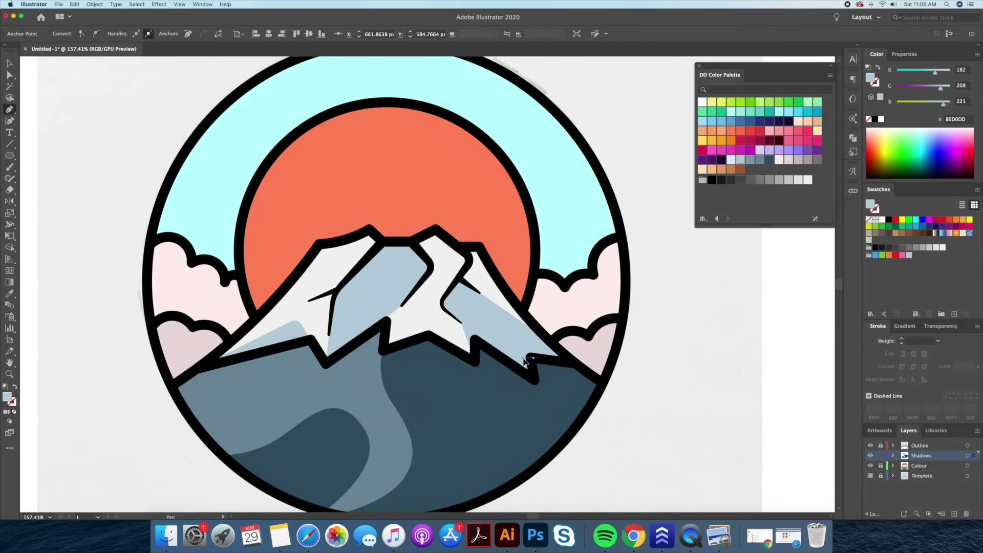
{"action": "left_click", "coordinate": [471, 303]}
{"action": "left_click", "coordinate": [480, 294]}
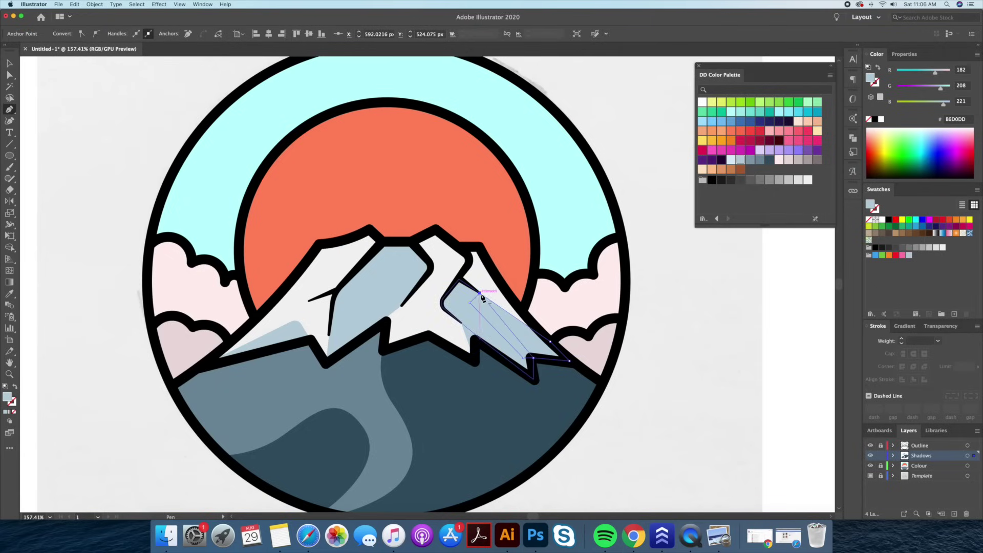
{"action": "key", "text": "v"}
{"action": "left_click", "coordinate": [639, 345]}
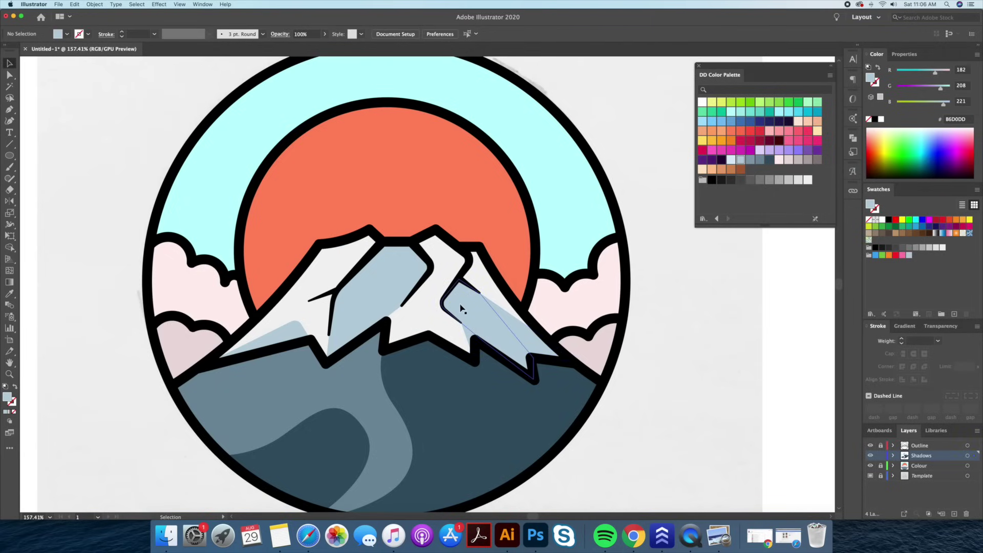
Unite the overlapping pieces of the right-hand snowcap shadow into one shape with Pathfinder, then deselect it.
{"action": "left_click", "coordinate": [514, 325]}
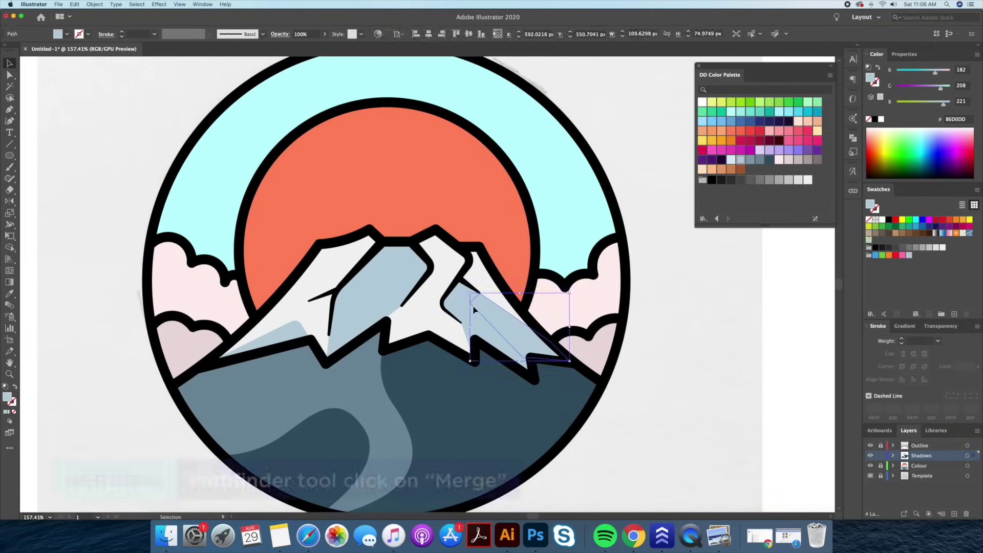
{"action": "left_click", "coordinate": [461, 305], "text": "shift"}
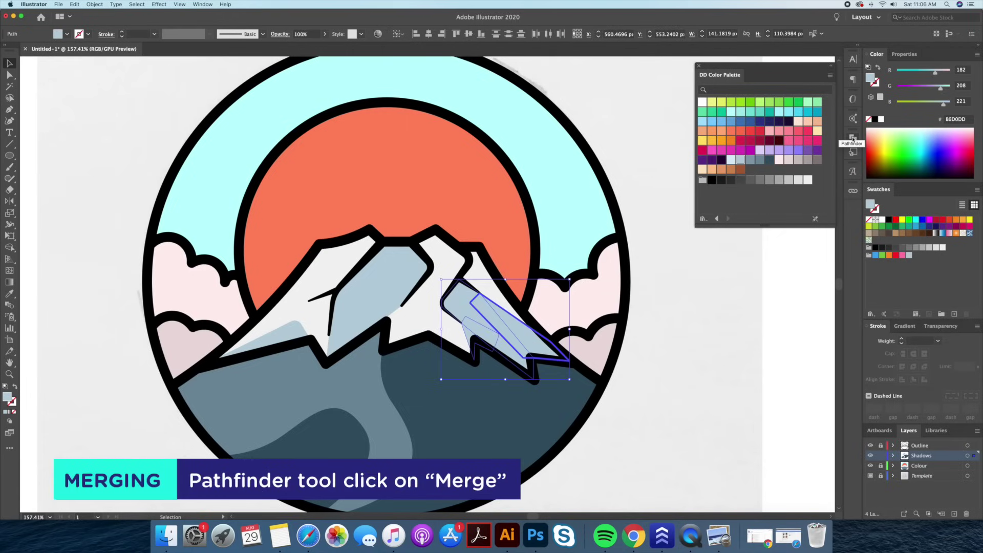
{"action": "left_click", "coordinate": [853, 138]}
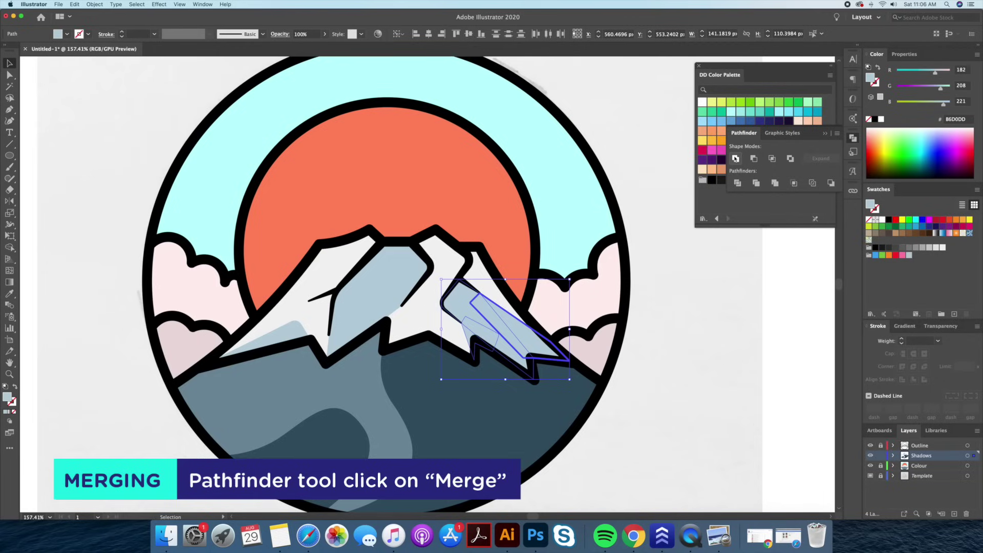
{"action": "left_click", "coordinate": [736, 159]}
{"action": "left_click", "coordinate": [713, 358]}
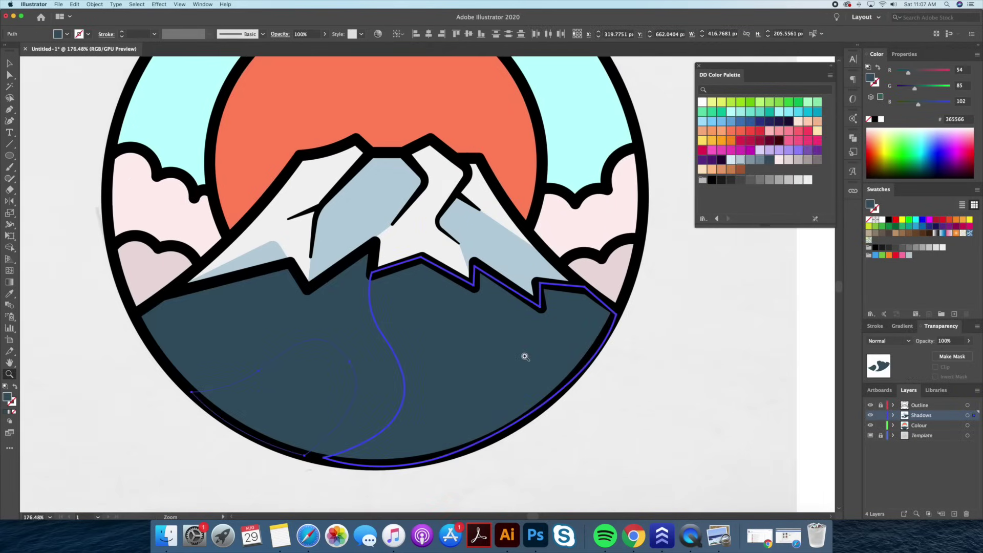
Darken the fill of the mountain base's shadow shapes to 2A4956 in the Color Picker, then deselect them.
{"action": "scroll", "coordinate": [379, 287], "scroll_direction": "left", "scroll_amount": 2}
{"action": "scroll", "coordinate": [379, 287], "scroll_direction": "down", "scroll_amount": 1}
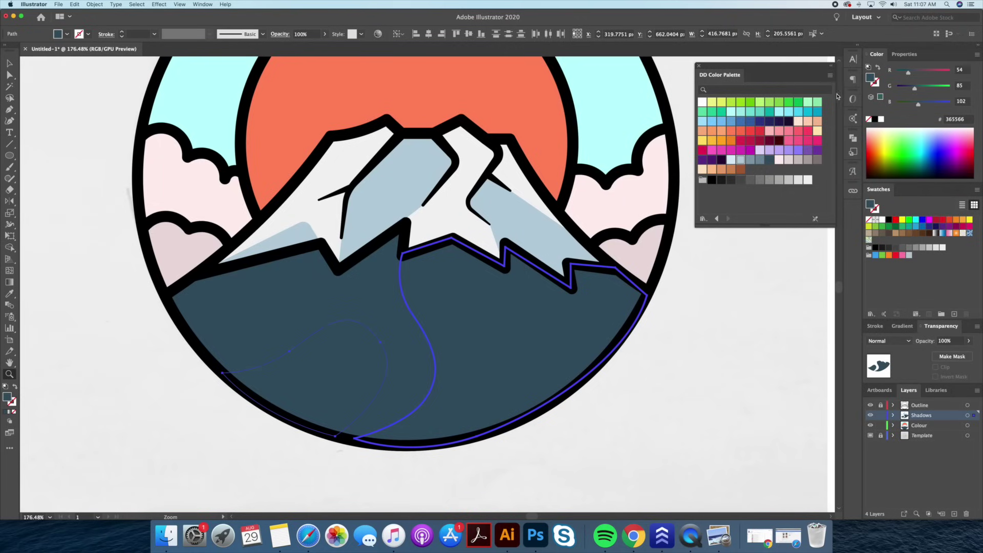
{"action": "double_click", "coordinate": [872, 79]}
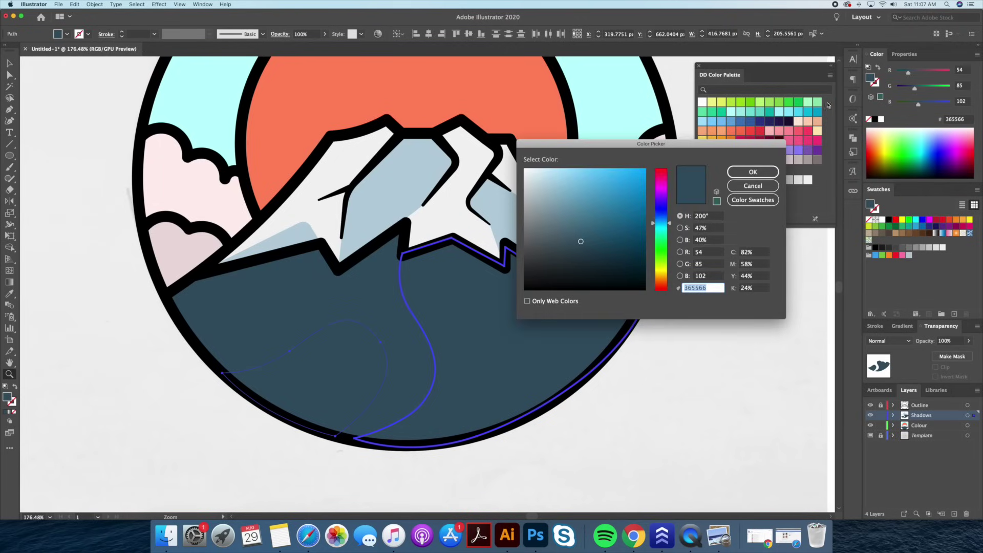
{"action": "left_click", "coordinate": [581, 243]}
{"action": "left_click_drag", "start_coordinate": [583, 245], "coordinate": [587, 249]}
{"action": "left_click", "coordinate": [753, 172]}
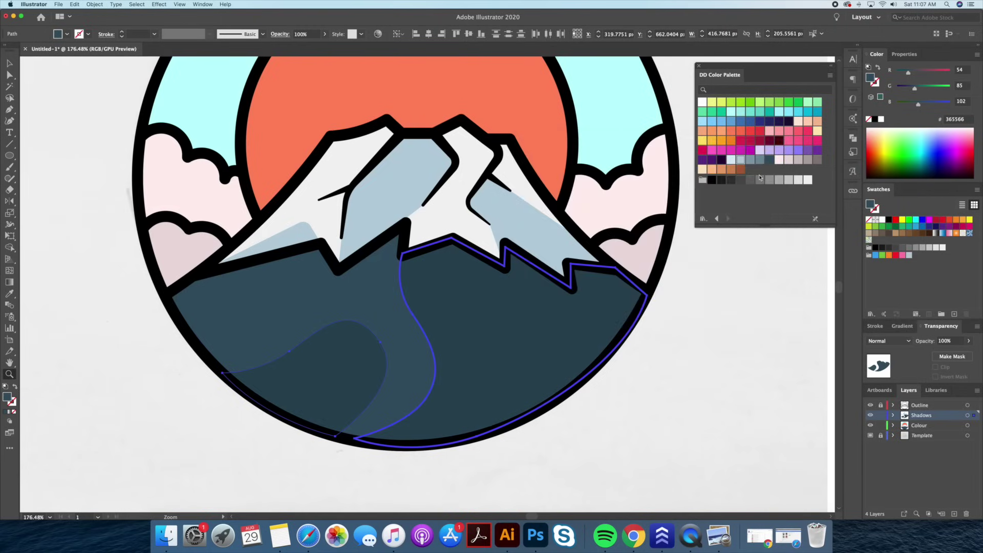
{"action": "key", "text": "v"}
{"action": "left_click", "coordinate": [674, 338]}
Select the orange sun shape and give it a linear gradient fill.
{"action": "key", "text": "z"}
{"action": "left_click_drag", "start_coordinate": [681, 328], "coordinate": [622, 346]}
{"action": "key", "text": "super+0"}
{"action": "key", "text": "v"}
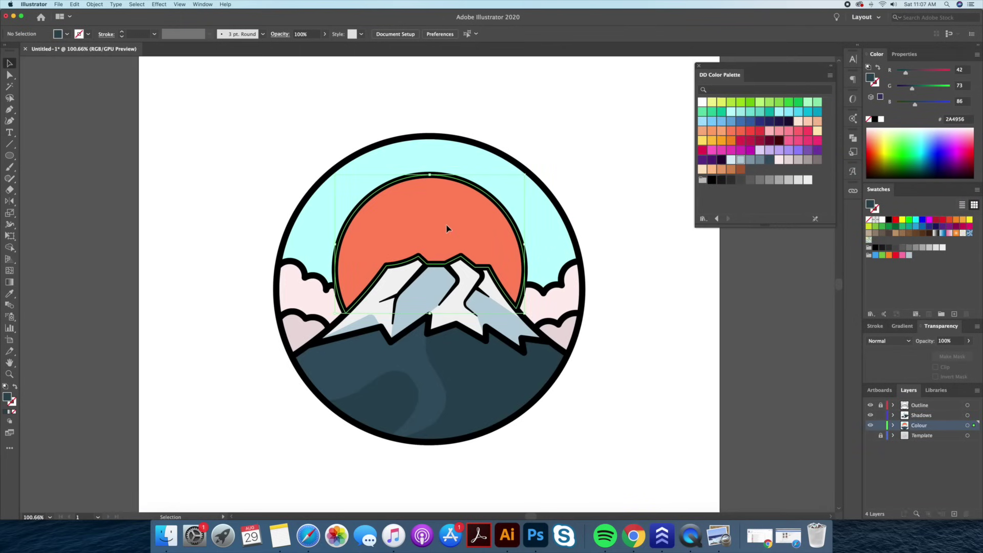
{"action": "left_click", "coordinate": [446, 228]}
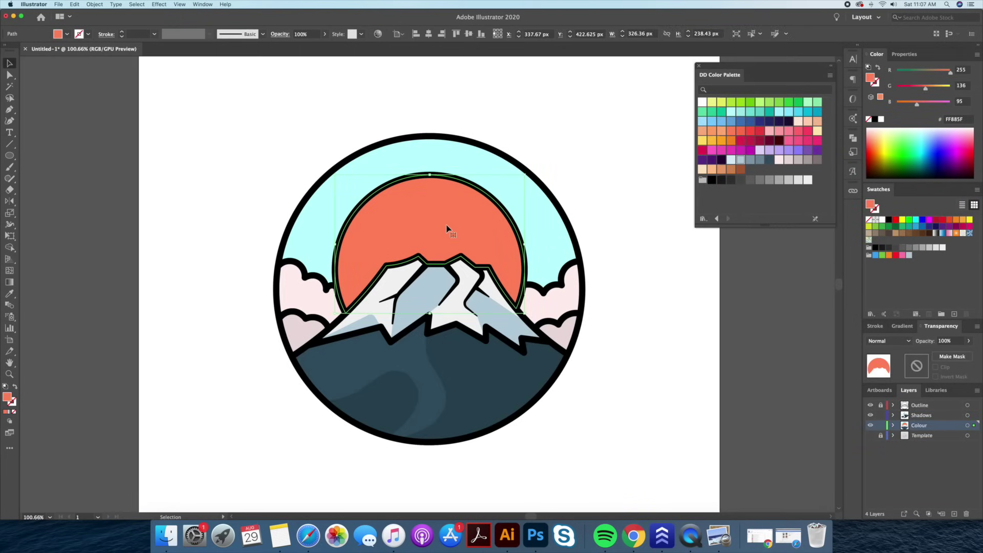
{"action": "left_click", "coordinate": [902, 327]}
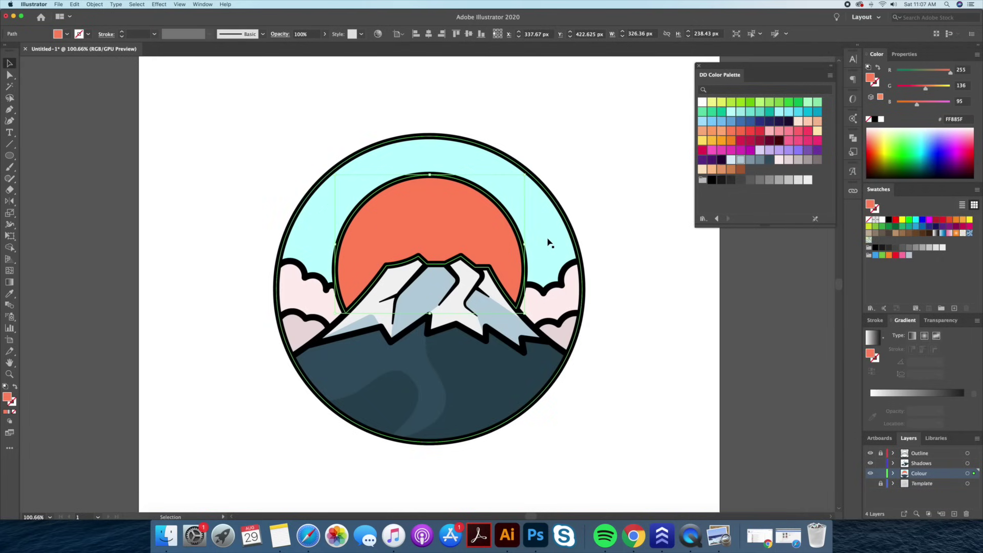
{"action": "left_click", "coordinate": [913, 336]}
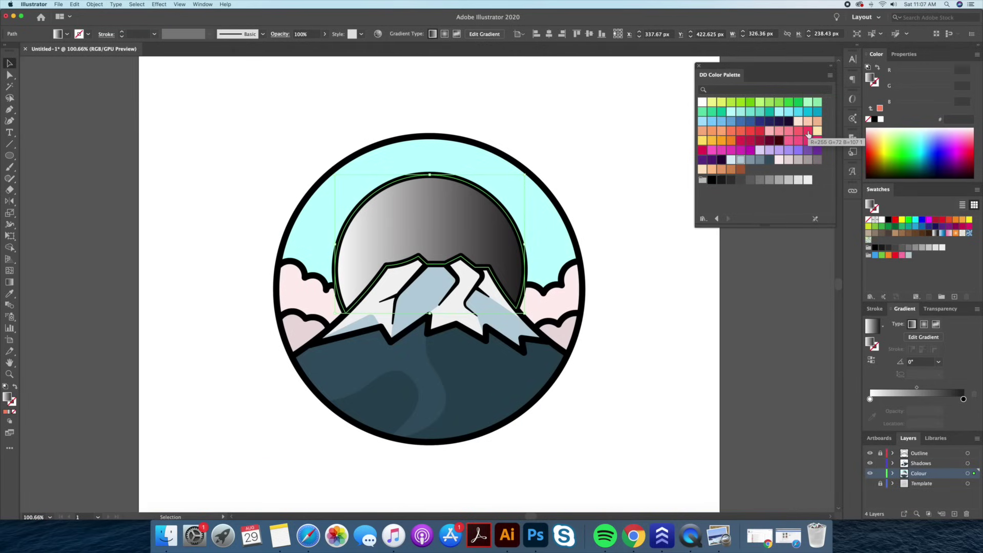
Set the sun gradient's stops to orange FFAD1D at the start and pink-red FF486B at the end, then deselect it.
{"action": "left_click", "coordinate": [808, 132]}
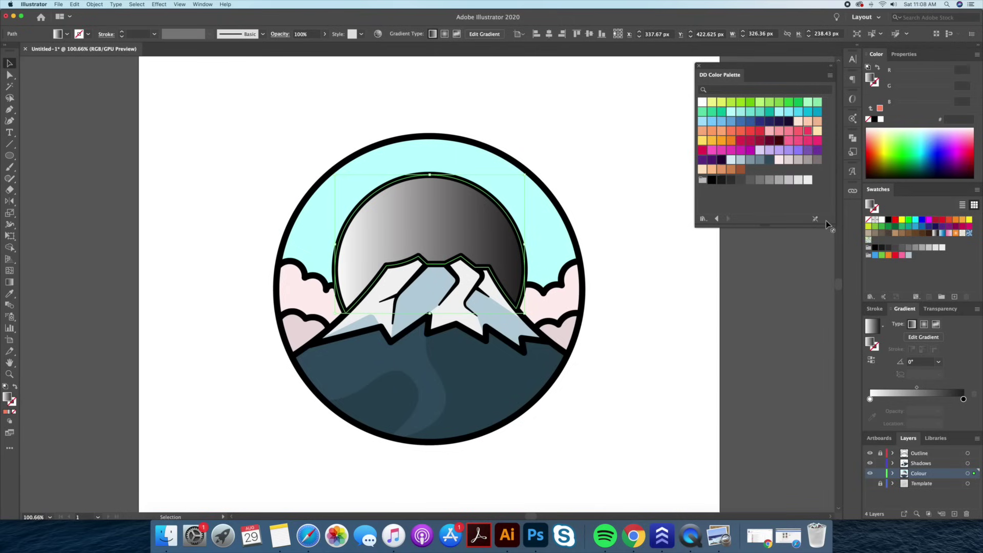
{"action": "left_click", "coordinate": [965, 400]}
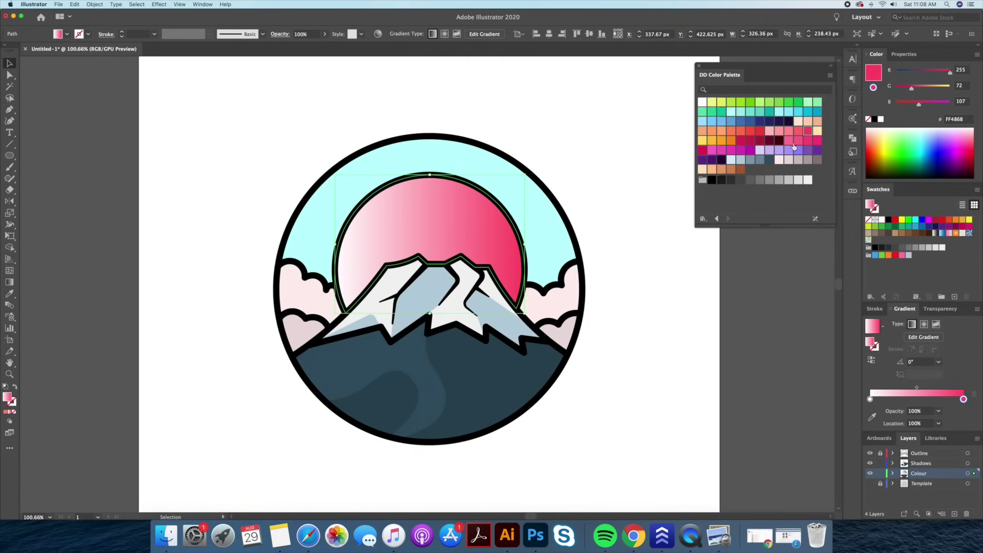
{"action": "left_click", "coordinate": [721, 143]}
{"action": "left_click_drag", "start_coordinate": [870, 400], "coordinate": [871, 400]}
{"action": "left_click", "coordinate": [668, 296]}
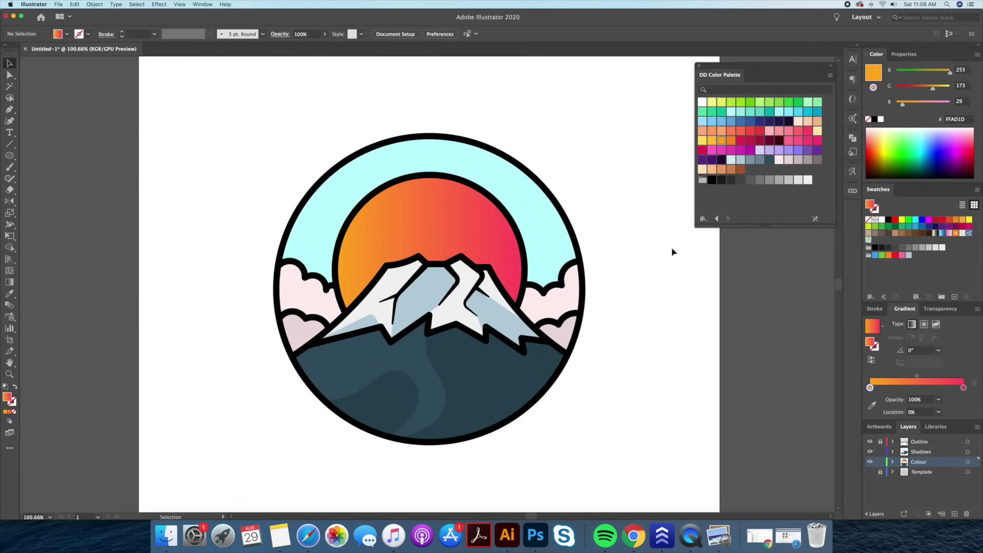
Fill the snowcap shape with pure white FFFFFF, then deselect it.
{"action": "left_click", "coordinate": [463, 294]}
{"action": "left_click", "coordinate": [881, 119]}
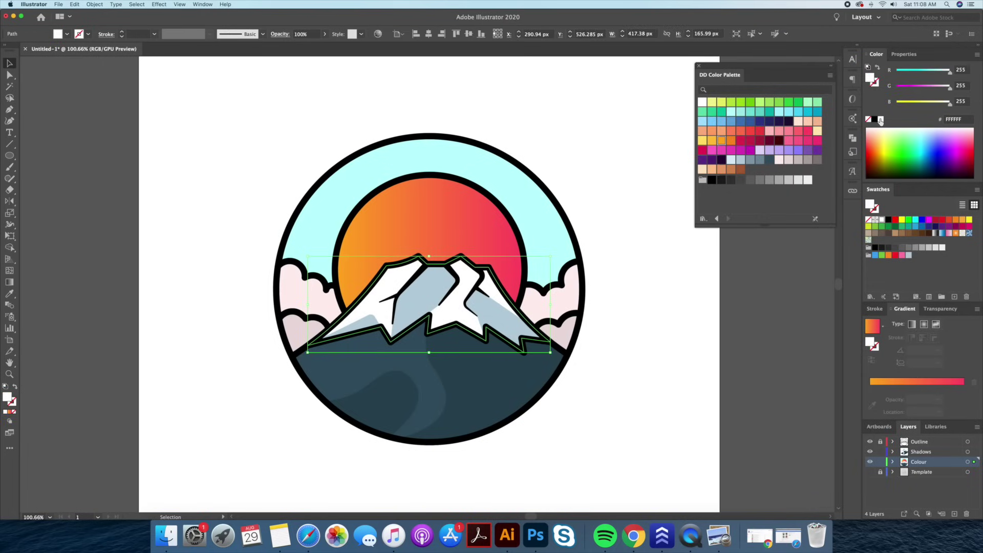
{"action": "left_click", "coordinate": [623, 301]}
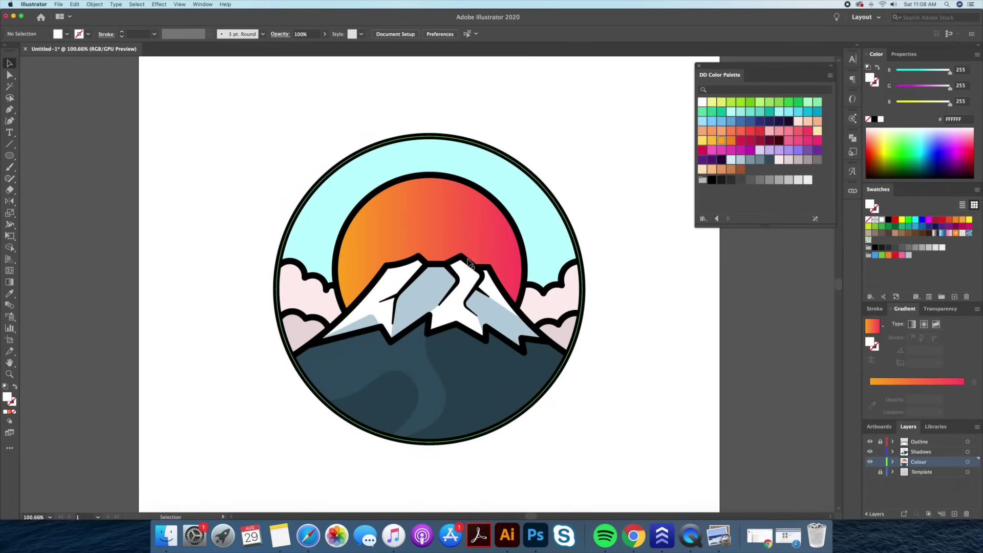
Recolour the snowcap's shadow shapes to pale blue DAEDF7, then deselect them.
{"action": "left_click", "coordinate": [374, 326]}
{"action": "left_click", "coordinate": [491, 319], "text": "shift"}
{"action": "left_click", "coordinate": [731, 160]}
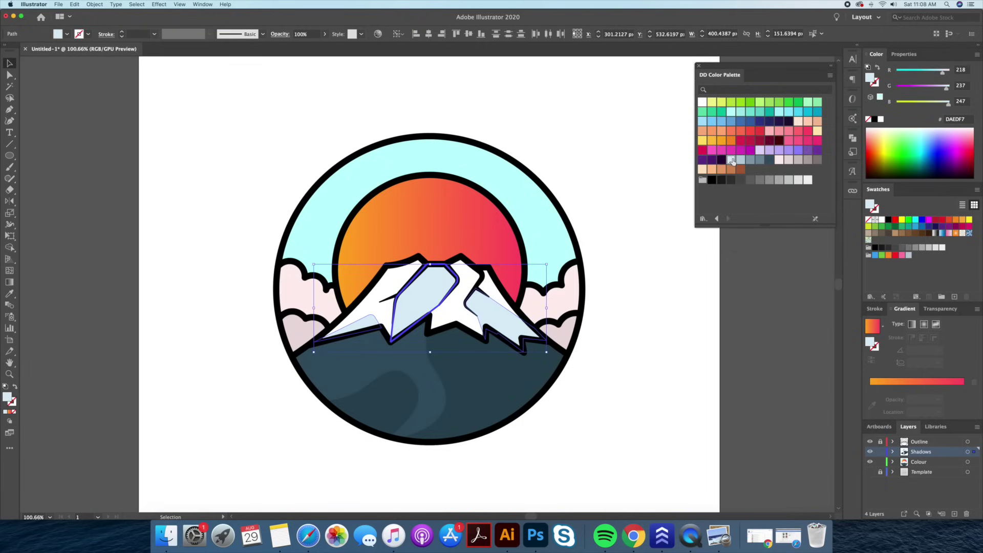
{"action": "left_click", "coordinate": [679, 307]}
Give the sky circle a linear gradient fill and redraw its direction vertically from above the circle down to the mountain.
{"action": "scroll", "coordinate": [630, 342], "scroll_direction": "right", "scroll_amount": 2}
{"action": "scroll", "coordinate": [630, 342], "scroll_direction": "down", "scroll_amount": 1}
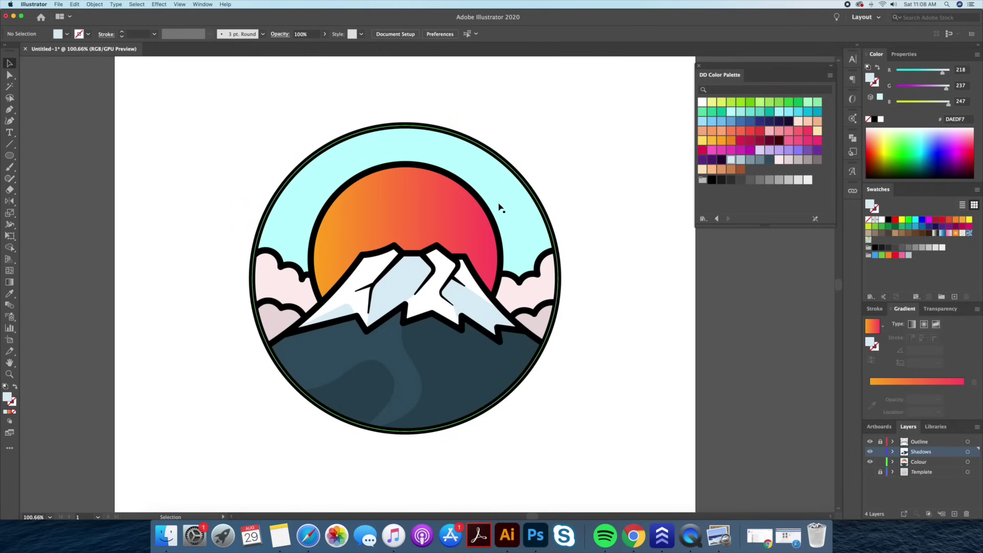
{"action": "left_click_drag", "start_coordinate": [516, 213], "coordinate": [585, 207]}
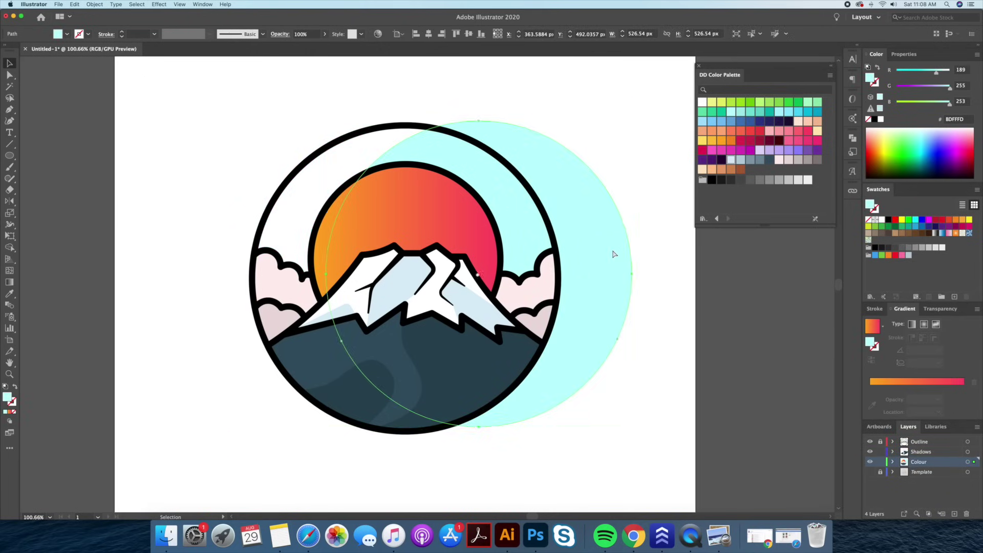
{"action": "key", "text": "super+z"}
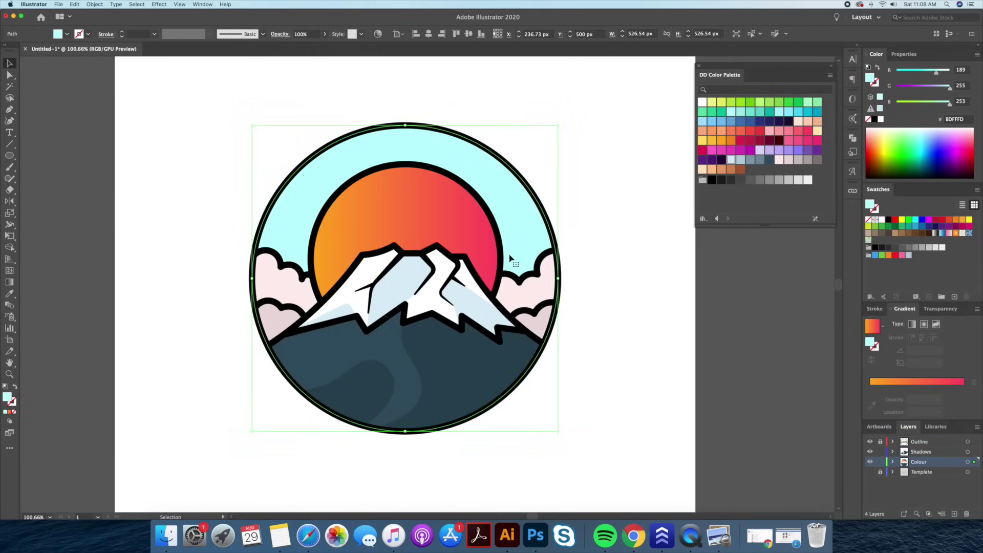
{"action": "left_click", "coordinate": [912, 325]}
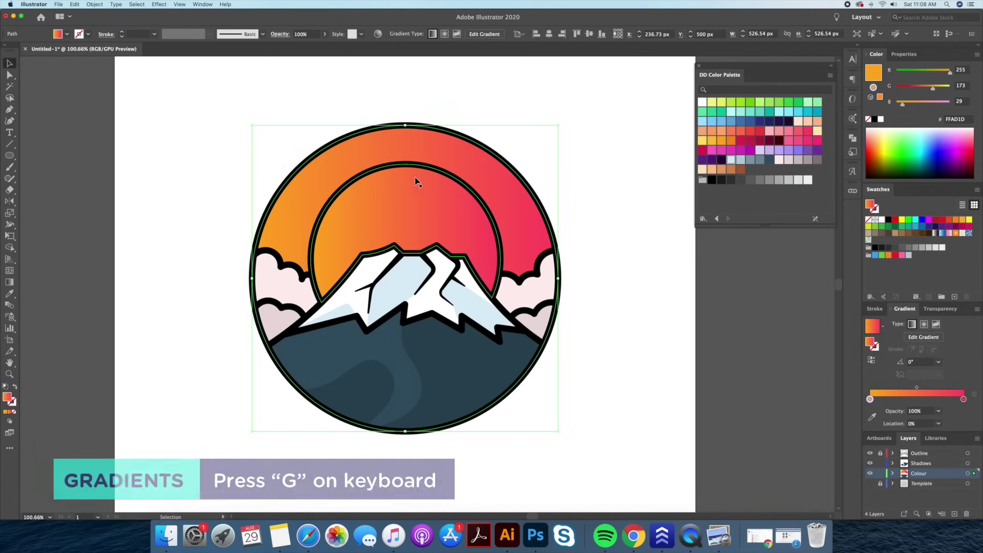
{"action": "key", "text": "g"}
{"action": "mouse_move", "coordinate": [423, 105]}
{"action": "left_mouse_down"}
{"action": "mouse_move", "coordinate": [424, 329]}
{"action": "mouse_move", "coordinate": [423, 307]}
{"action": "left_mouse_up"}
{"action": "key", "text": "v"}
Set the sky gradient's end stop to blue 3364AA and its start stop to light green 94EAB3.
{"action": "left_click_drag", "start_coordinate": [939, 370], "coordinate": [964, 399]}
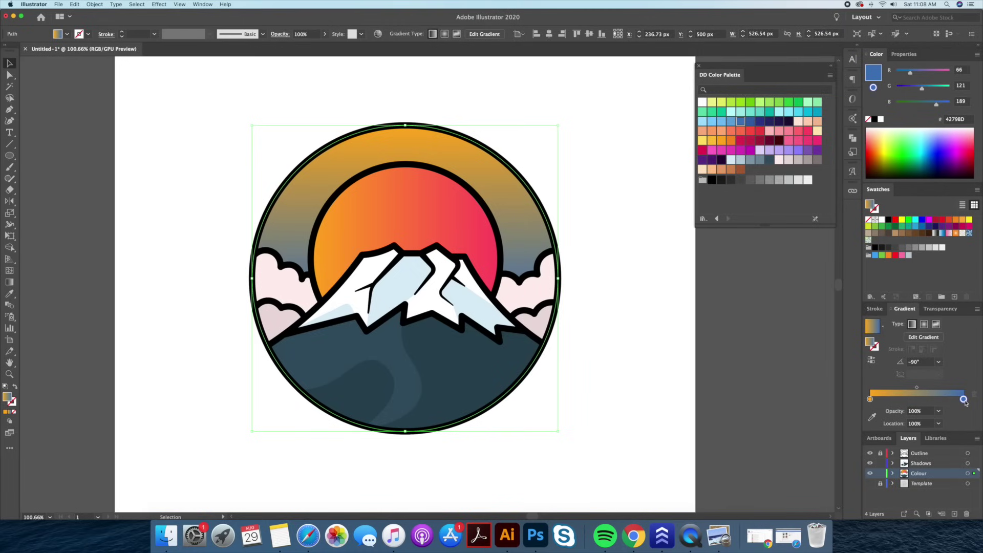
{"action": "left_click", "coordinate": [751, 121]}
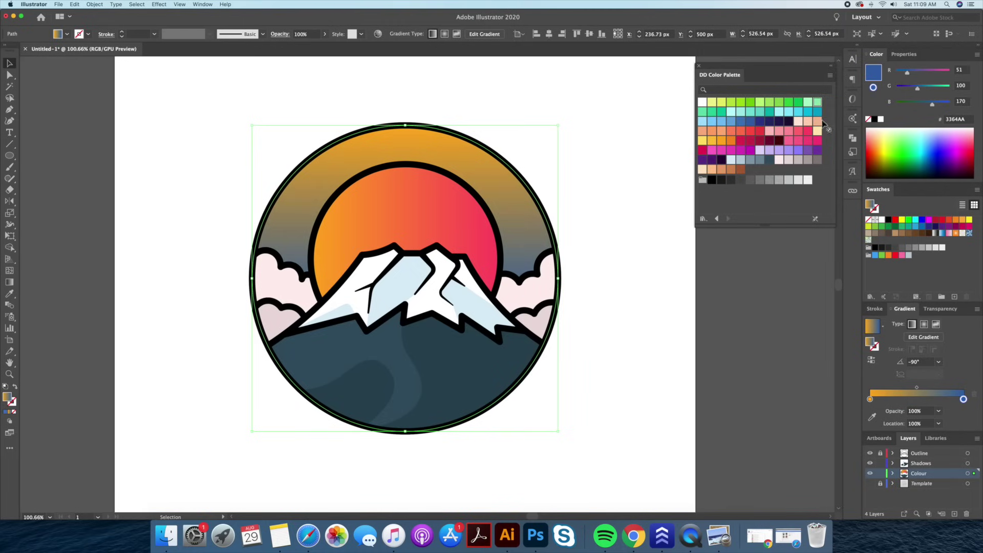
{"action": "left_click", "coordinate": [870, 400]}
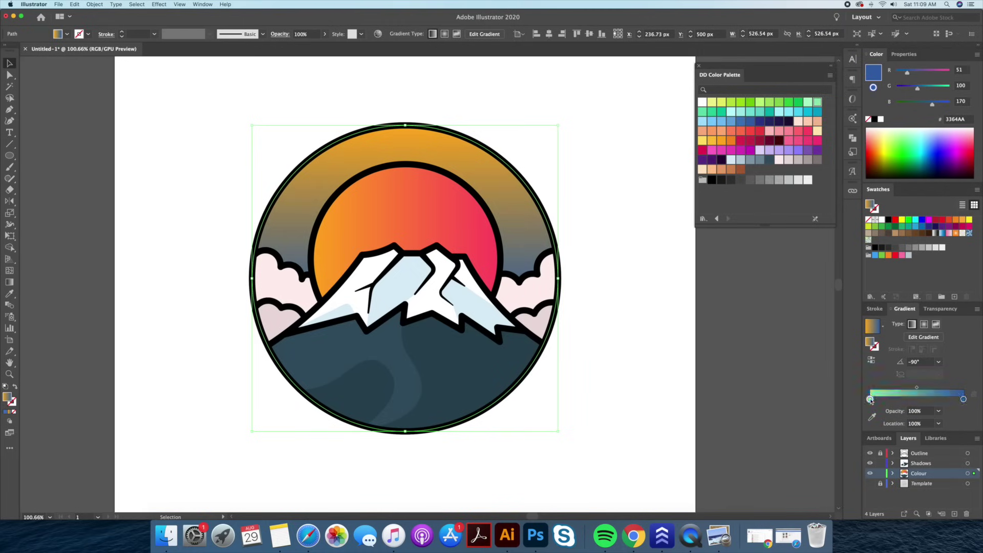
{"action": "left_click", "coordinate": [648, 284]}
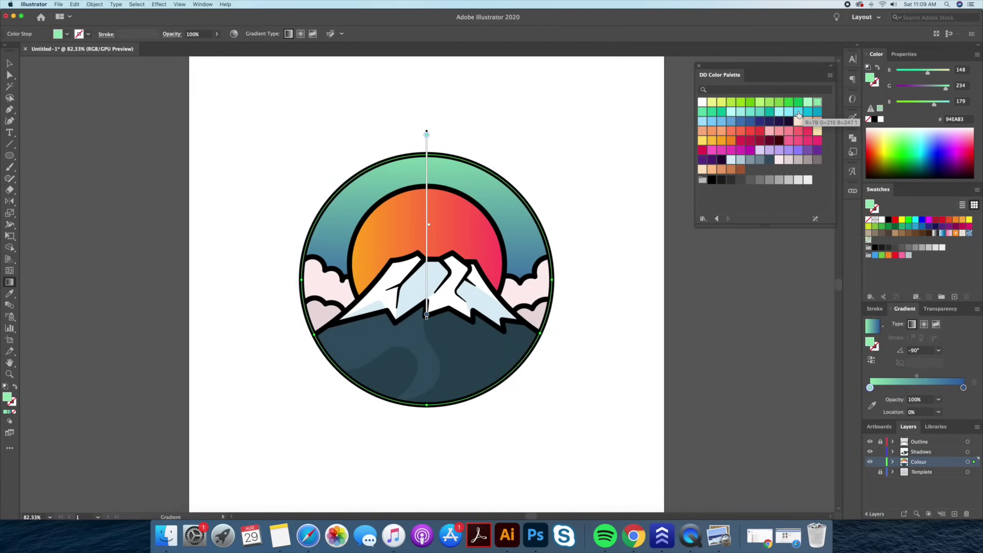
Replace the sky gradient's end stop with cyan 02BFE2 and redraw the gradient vertically over the sky circle, then deselect it.
{"action": "left_click_drag", "start_coordinate": [808, 111], "coordinate": [963, 388]}
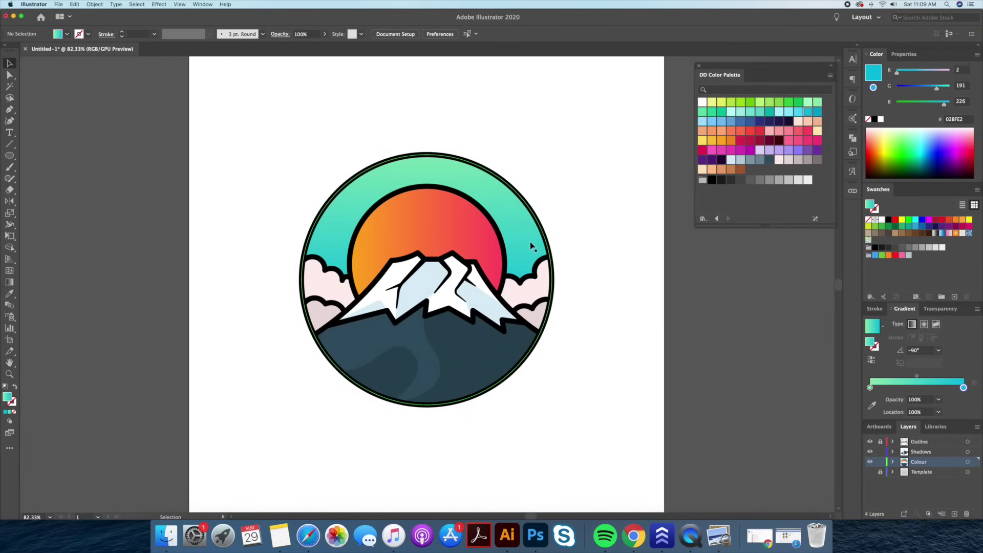
{"action": "left_click_drag", "start_coordinate": [457, 139], "coordinate": [459, 306]}
{"action": "left_click", "coordinate": [575, 185], "text": "super"}
{"action": "left_click_drag", "start_coordinate": [571, 161], "coordinate": [560, 161]}
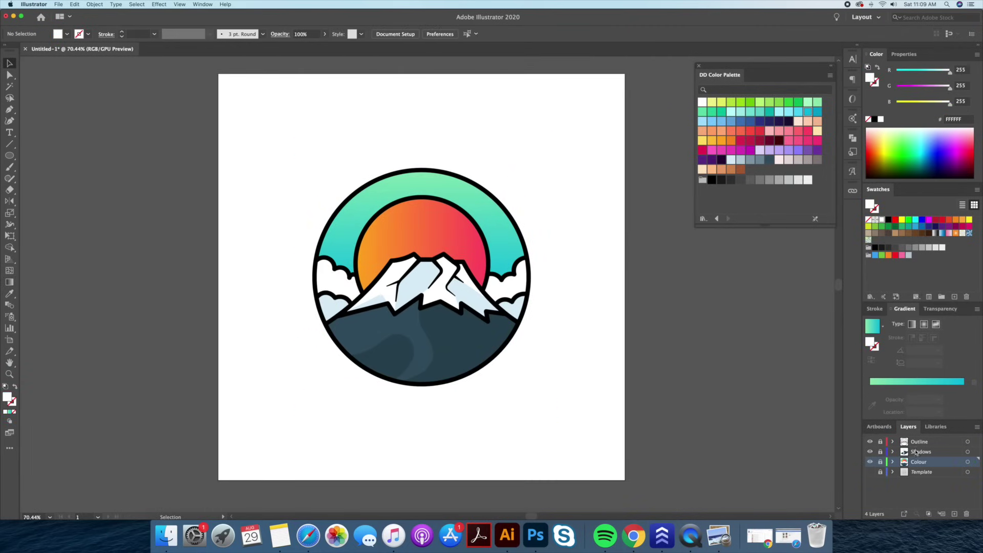
Create a new layer above Shadows and name it Details.
{"action": "left_click", "coordinate": [917, 452]}
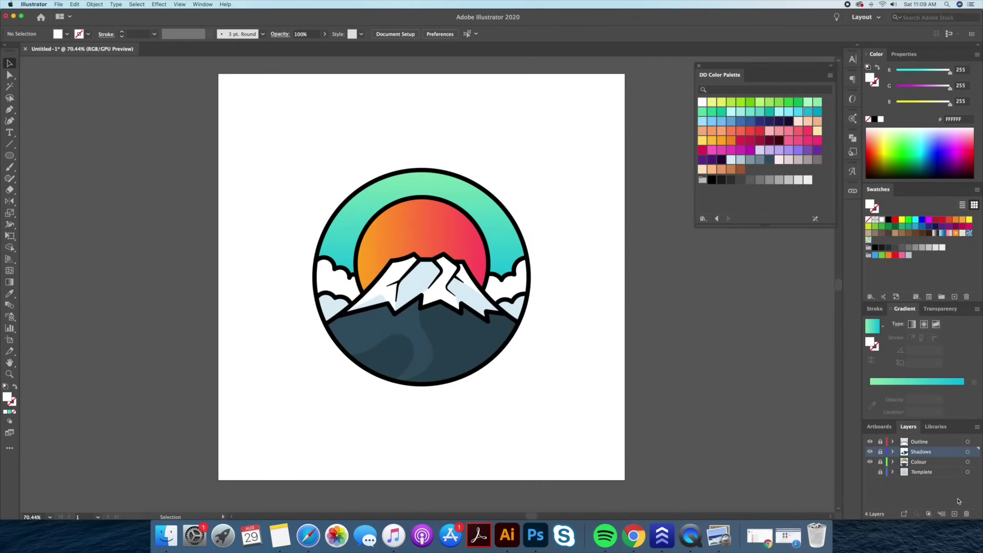
{"action": "left_click", "coordinate": [955, 514]}
{"action": "double_click", "coordinate": [904, 453]}
{"action": "type", "text": "Details"}
{"action": "key", "text": "Return"}
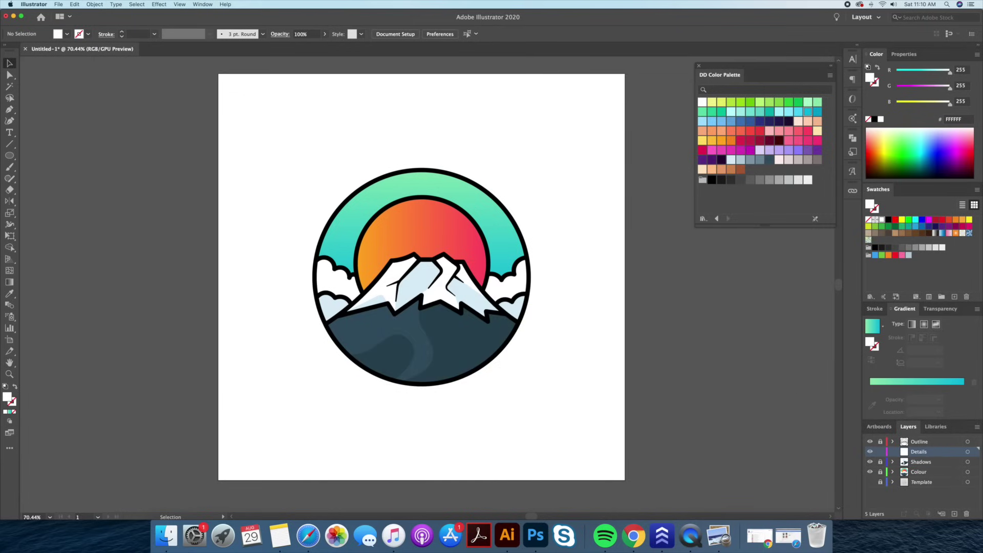
Draw a larger white dot and a small one about 5.7 px wide with the Ellipse tool in the sky left of the sun.
{"action": "left_click", "coordinate": [8, 156]}
{"action": "key", "text": "super+plus"}
{"action": "key", "text": "super+plus"}
{"action": "key", "text": "super+plus"}
{"action": "left_click_drag", "start_coordinate": [508, 191], "coordinate": [548, 325]}
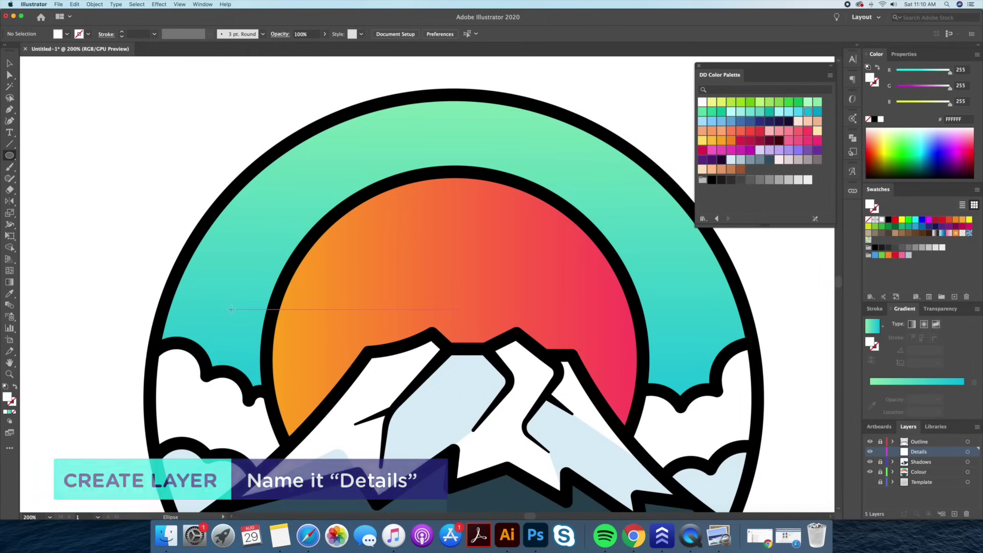
{"action": "left_click_drag", "start_coordinate": [205, 305], "coordinate": [232, 323]}
{"action": "left_click", "coordinate": [26, 125], "text": "super"}
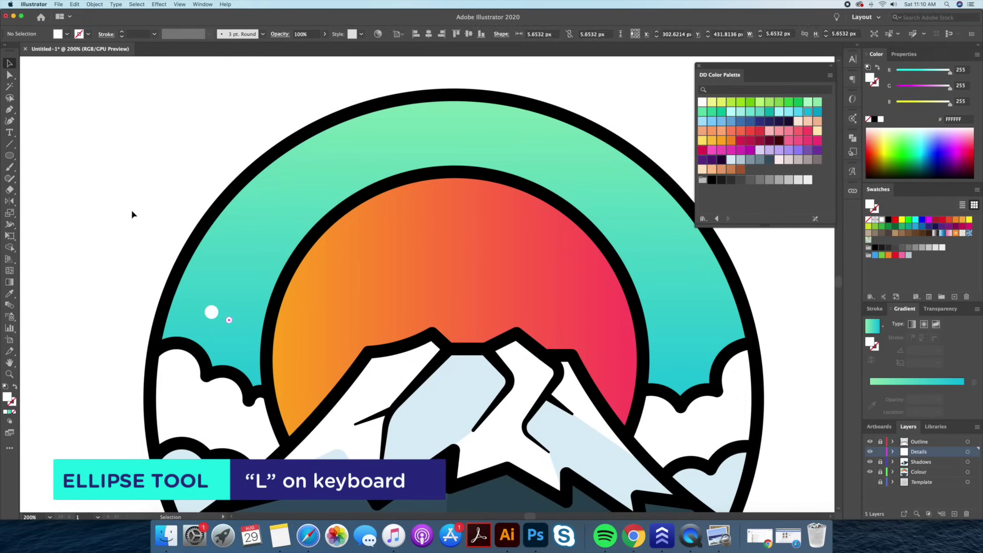
Duplicate the pair of white dots toward the mountain's right side and into the upper-right sky.
{"action": "left_click_drag", "start_coordinate": [171, 177], "coordinate": [162, 143]}
{"action": "mouse_move", "coordinate": [220, 286]}
{"action": "left_mouse_down", "text": "alt"}
{"action": "mouse_move", "coordinate": [171, 430]}
{"action": "mouse_move", "coordinate": [443, 341]}
{"action": "mouse_move", "coordinate": [454, 358]}
{"action": "mouse_move", "coordinate": [358, 299]}
{"action": "mouse_move", "coordinate": [542, 391]}
{"action": "left_mouse_up", "text": "alt"}
{"action": "left_click", "coordinate": [119, 432]}
{"action": "left_click", "coordinate": [143, 197]}
{"action": "left_click_drag", "start_coordinate": [202, 277], "coordinate": [617, 171], "text": "alt"}
{"action": "key", "text": "shift+super+a"}
{"action": "key", "text": "shift+super+a"}
{"action": "left_click", "coordinate": [380, 129]}
Place more copies of the white dots on the snowcap's right slope, the sun and the sky.
{"action": "left_click_drag", "start_coordinate": [441, 192], "coordinate": [585, 422], "text": "alt"}
{"action": "left_click", "coordinate": [725, 408]}
{"action": "scroll", "coordinate": [364, 194], "scroll_direction": "down", "scroll_amount": 3}
{"action": "left_click_drag", "start_coordinate": [247, 269], "coordinate": [340, 262], "text": "alt"}
{"action": "left_click", "coordinate": [340, 257]}
{"action": "left_click_drag", "start_coordinate": [300, 174], "coordinate": [626, 398], "text": "alt"}
{"action": "left_click", "coordinate": [636, 160]}
Scatter further small white dot copies over the remaining gaps in the sun, snowcap and sky to finish the snowfall.
{"action": "left_click", "coordinate": [668, 295]}
{"action": "left_click_drag", "start_coordinate": [626, 398], "coordinate": [555, 386], "text": "alt"}
{"action": "left_click_drag", "start_coordinate": [555, 386], "coordinate": [332, 386], "text": "alt"}
{"action": "left_click_drag", "start_coordinate": [623, 291], "coordinate": [444, 262], "text": "alt"}
{"action": "left_click", "coordinate": [707, 320]}
{"action": "left_click_drag", "start_coordinate": [707, 320], "coordinate": [582, 286], "text": "super"}
{"action": "left_click_drag", "start_coordinate": [488, 169], "coordinate": [472, 169], "text": "super"}
{"action": "left_click_drag", "start_coordinate": [495, 167], "coordinate": [455, 190]}
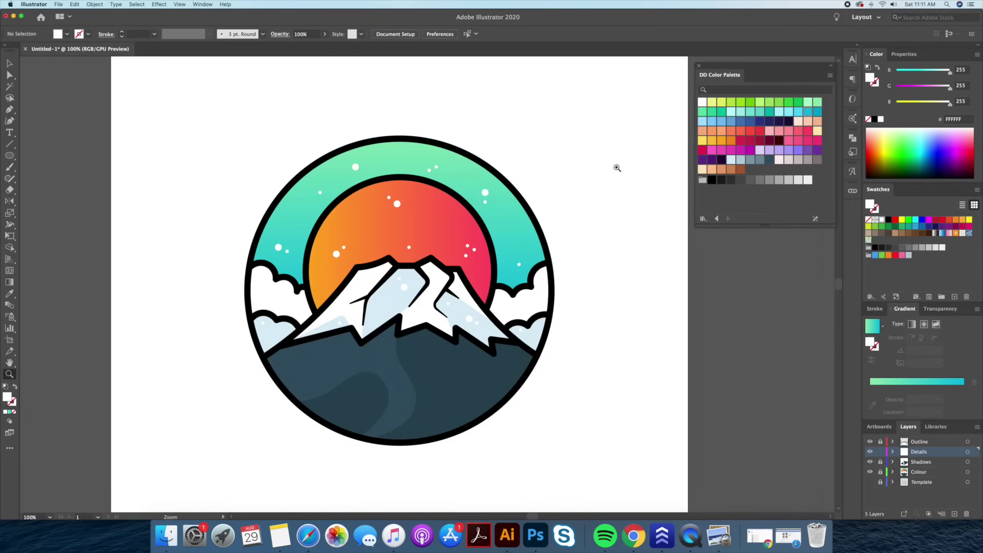